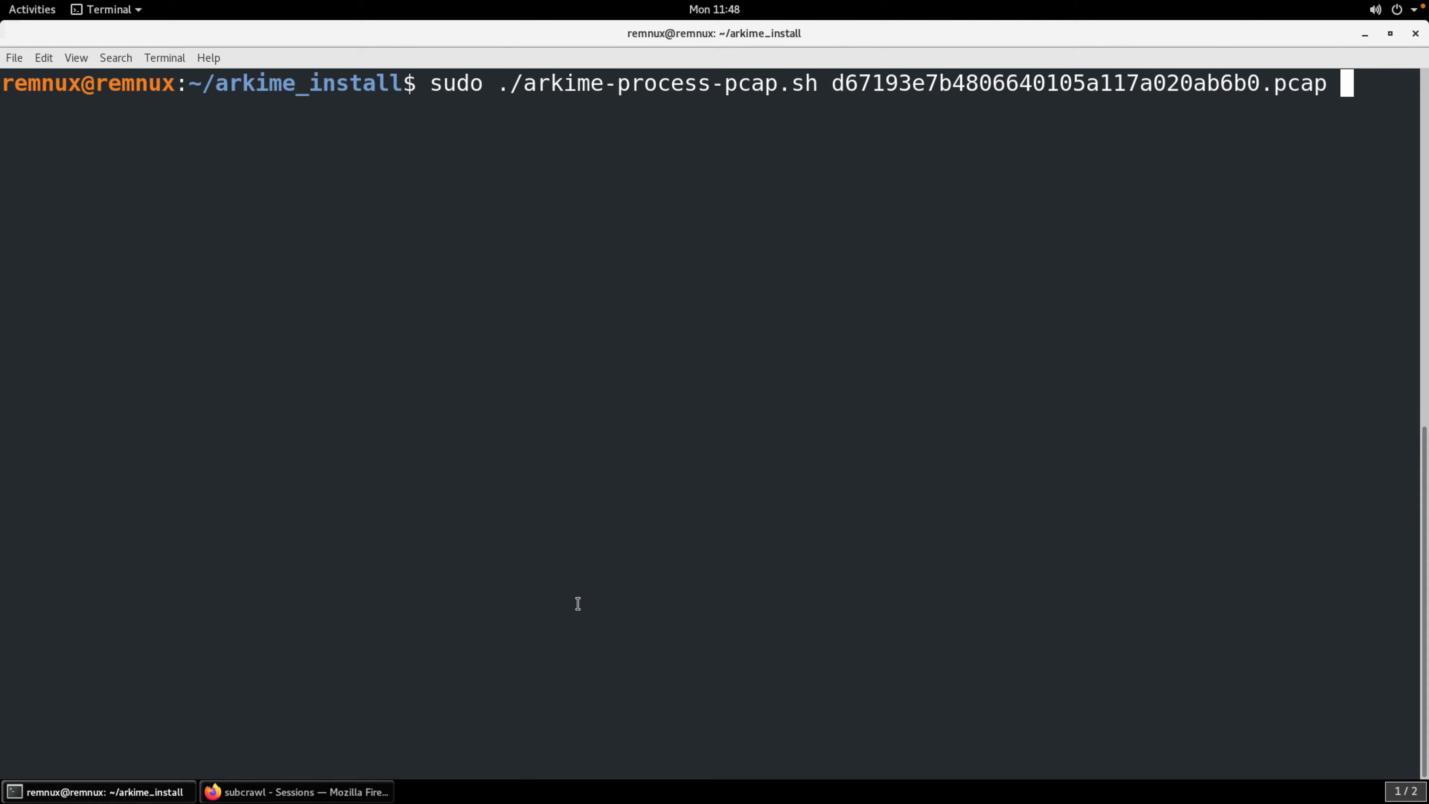
key(Return)
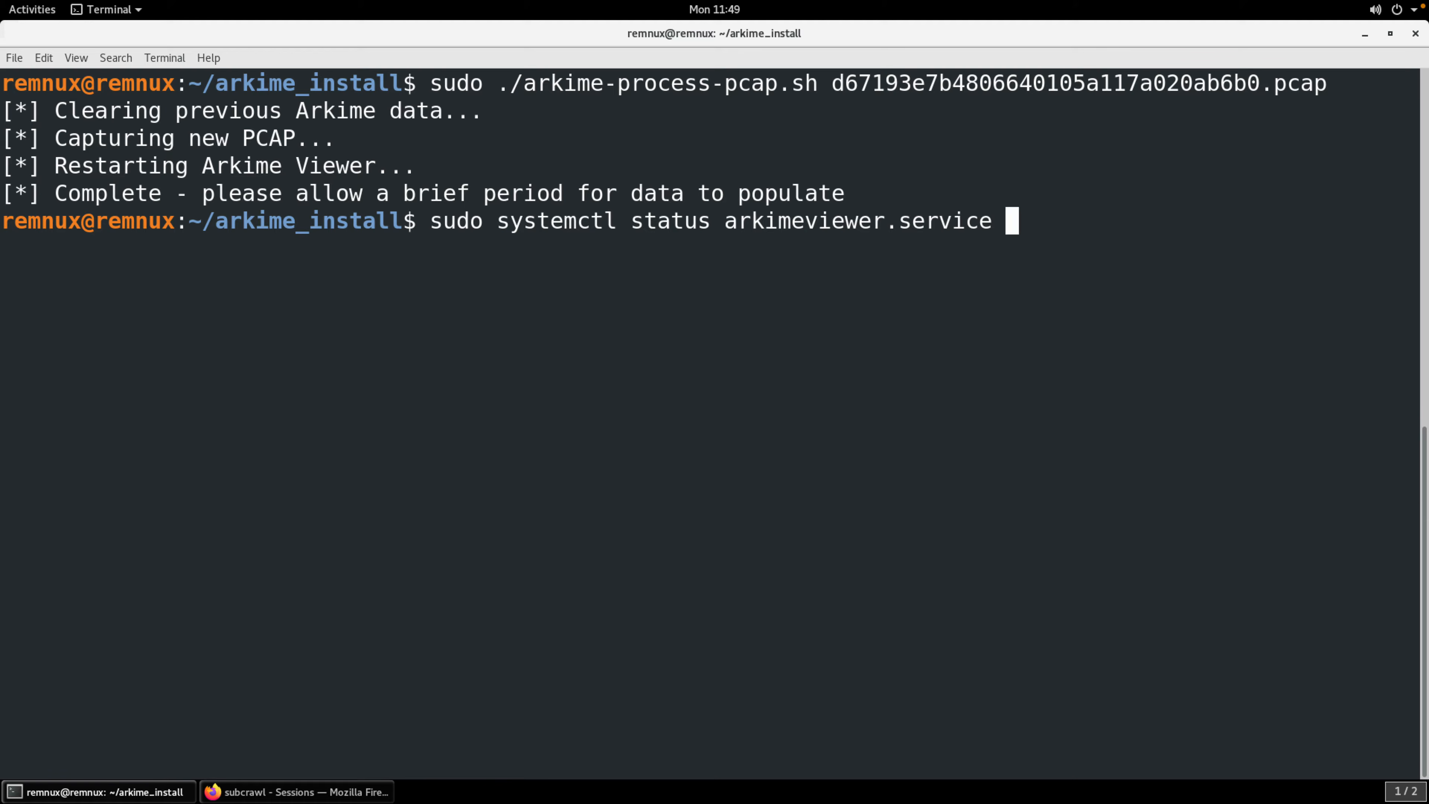
key(Return)
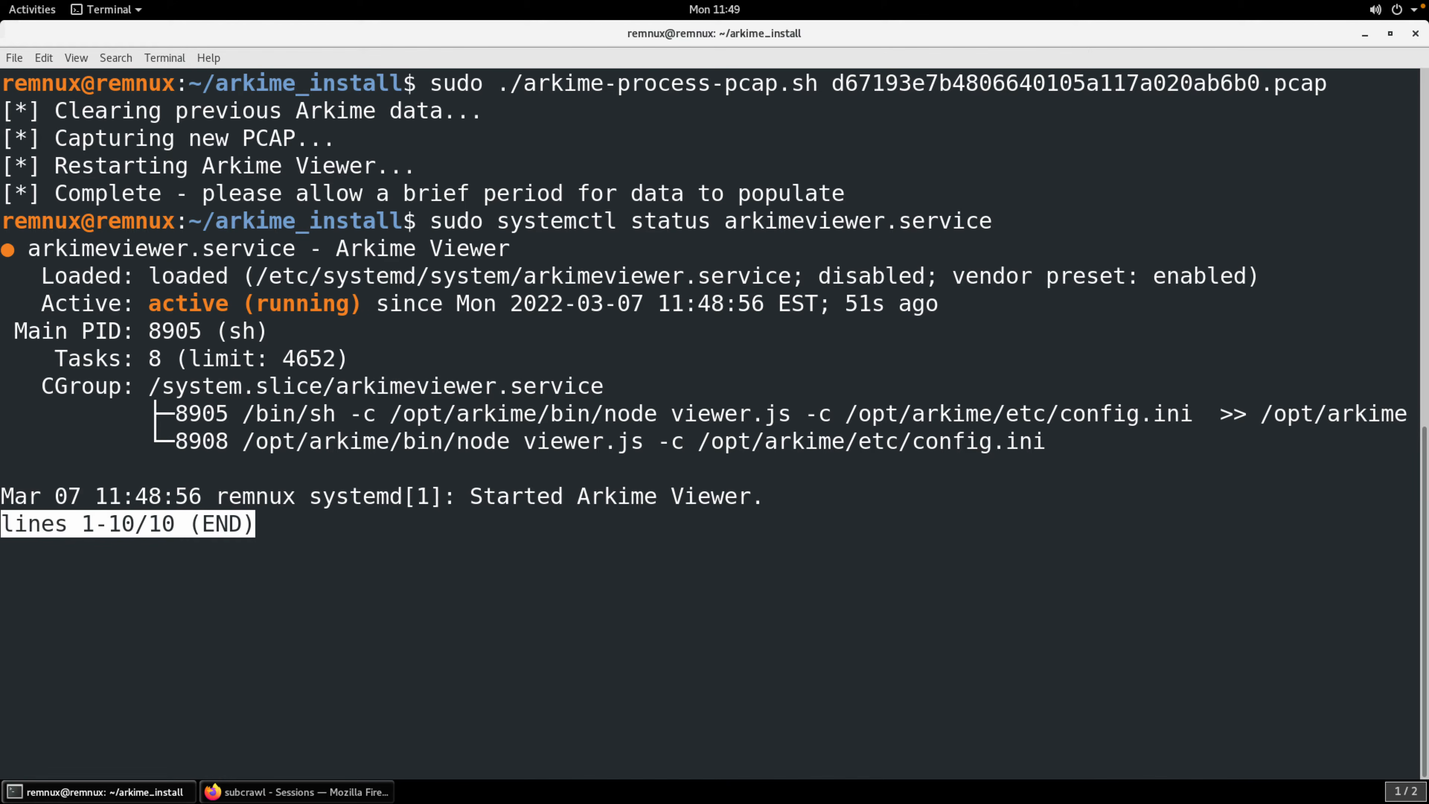
key(q)
Change the previous status command into sudo systemctl start arkimeviewer.service at the prompt
key(Up)
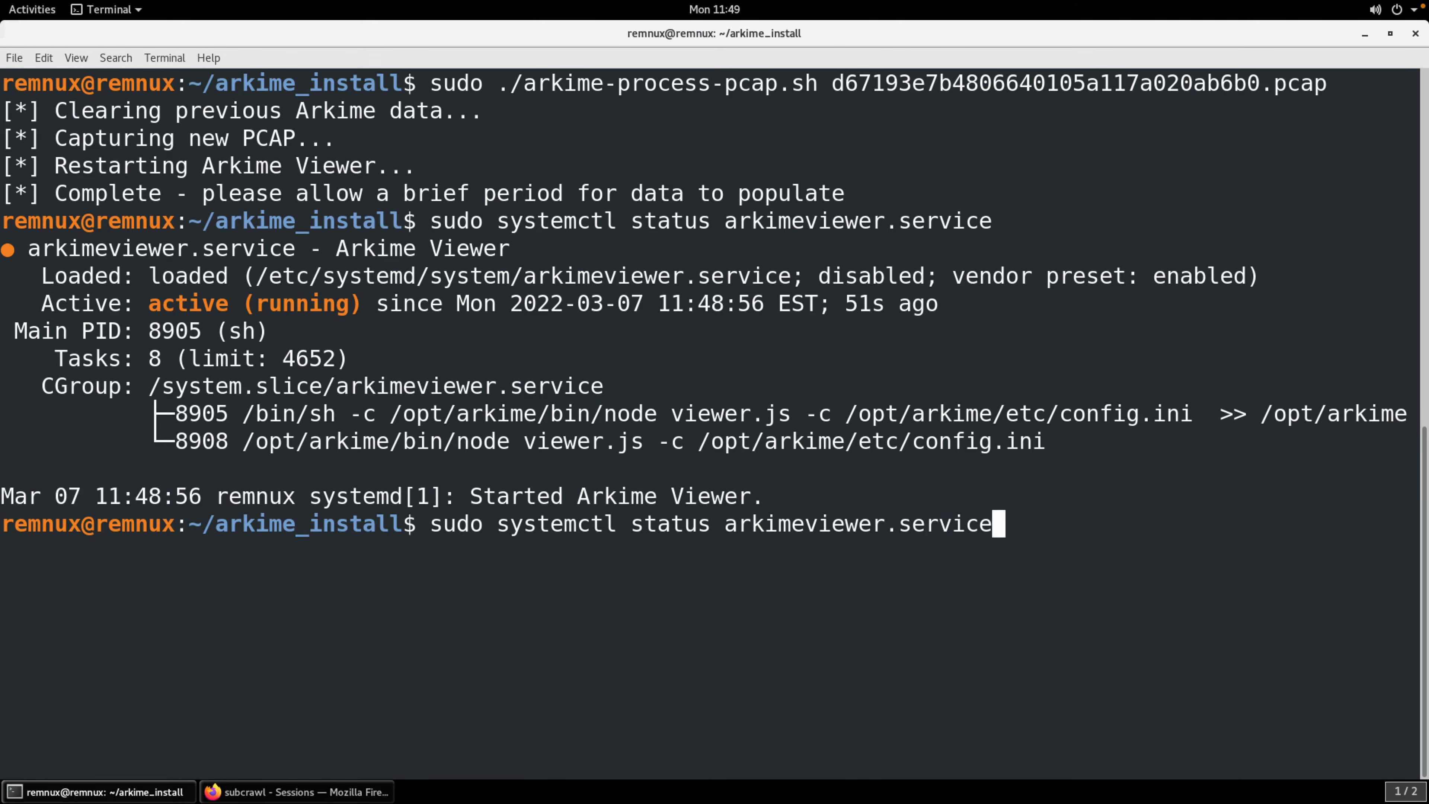
key(Left)
key(Left)
key(Left)
key(Left)
key(Left)
key(Left)
key(Left)
key(Left)
key(Left)
key(Left)
key(Left)
key(Left)
key(Left)
key(Left)
key(Left)
key(Left)
key(Left)
key(Left)
key(Left)
key(Left)
key(Right)
key(BackSpace)
key(BackSpace)
key(BackSpace)
text(rt)
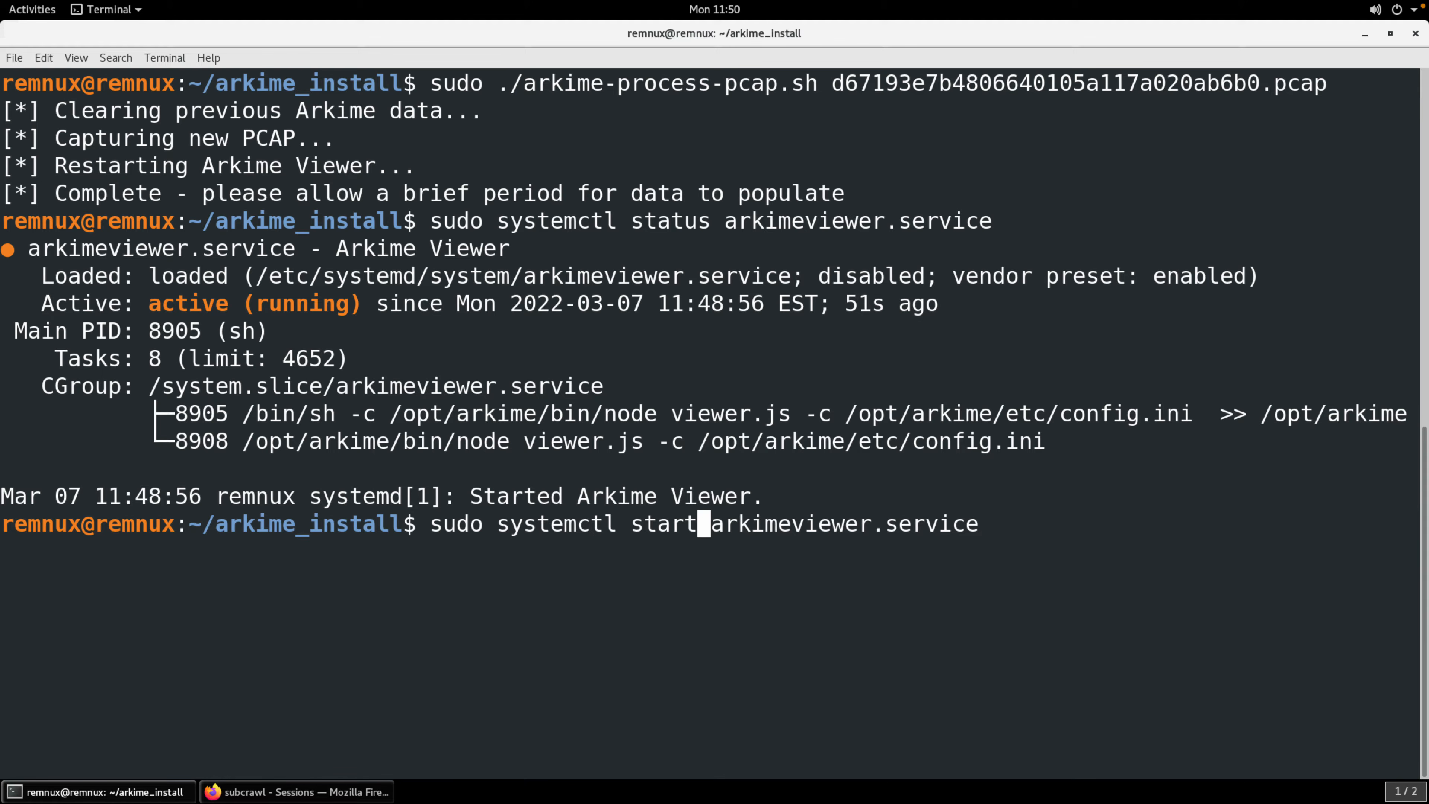
key(End)
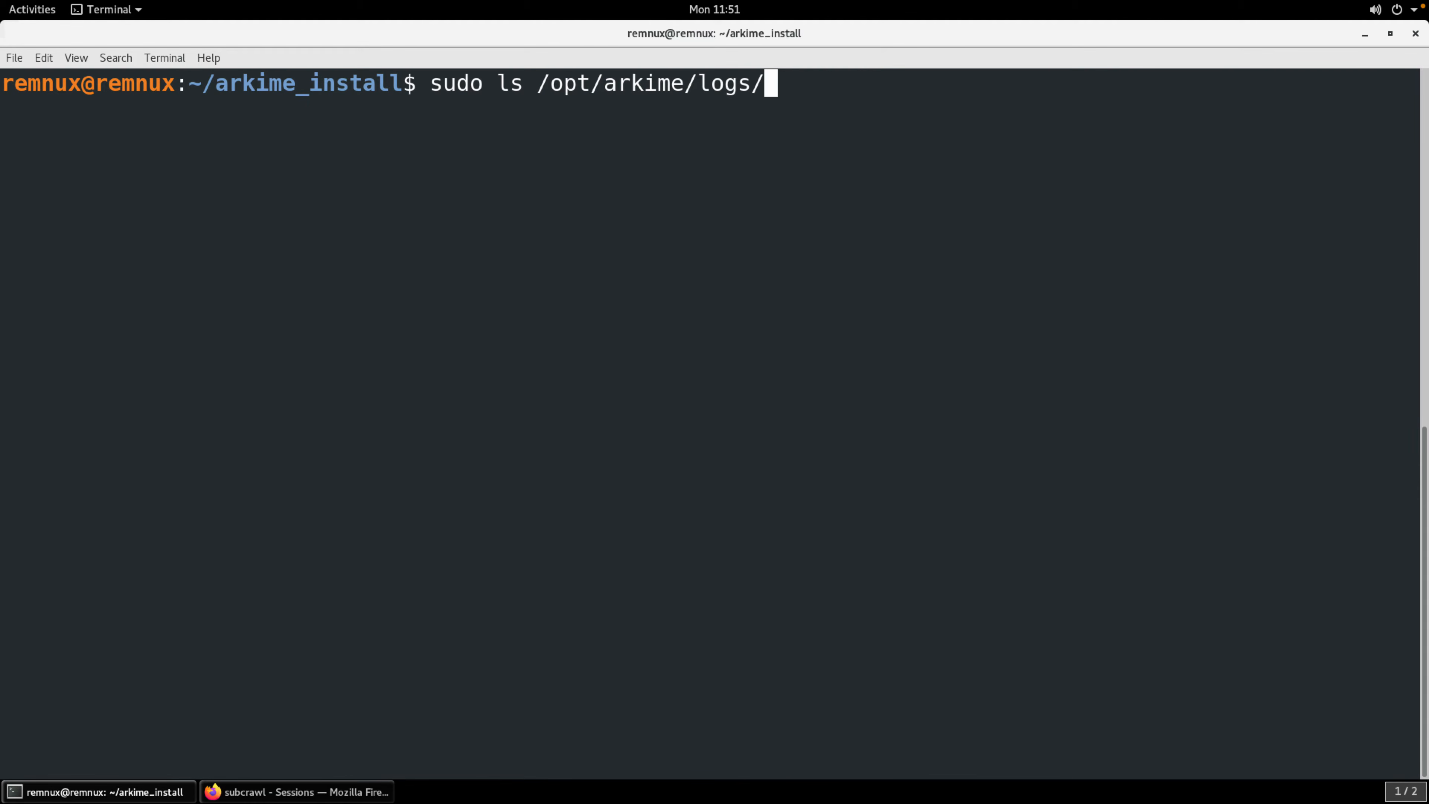
List the contents of the /opt/arkime/logs/ directory with sudo
key(Return)
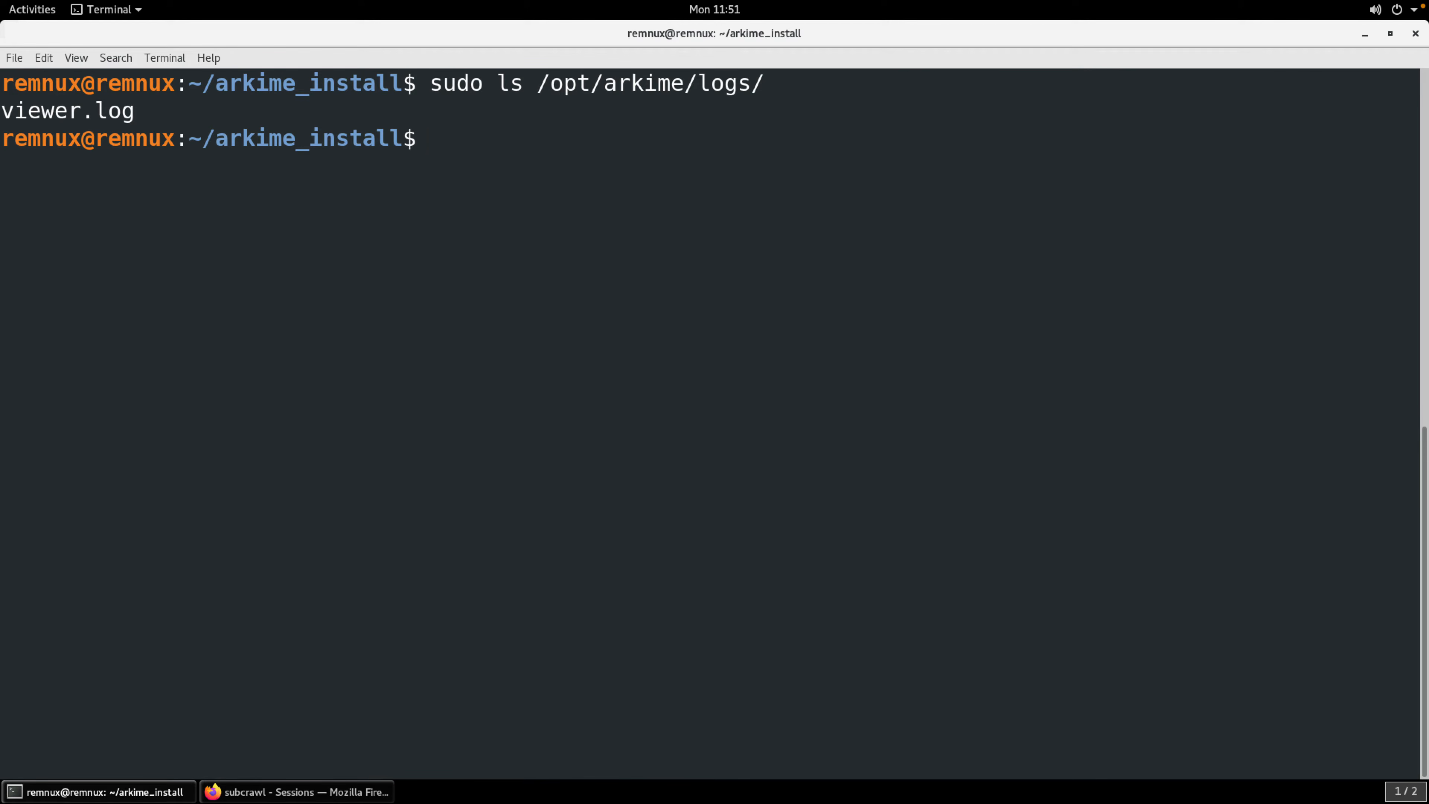
Switch to the Arkime Sessions page in Firefox and set the time range to All (careful)
key(alt+Tab)
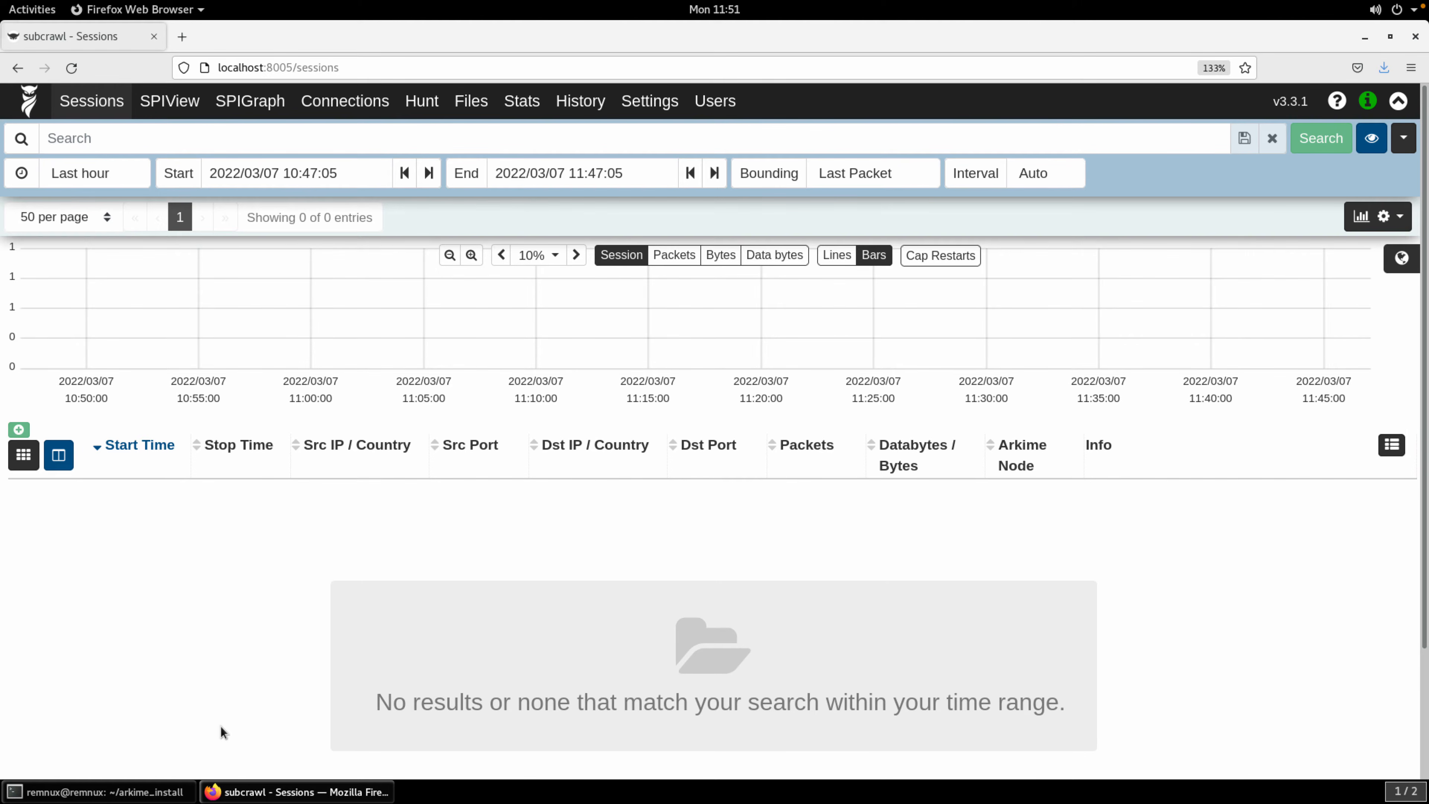
click(137, 176)
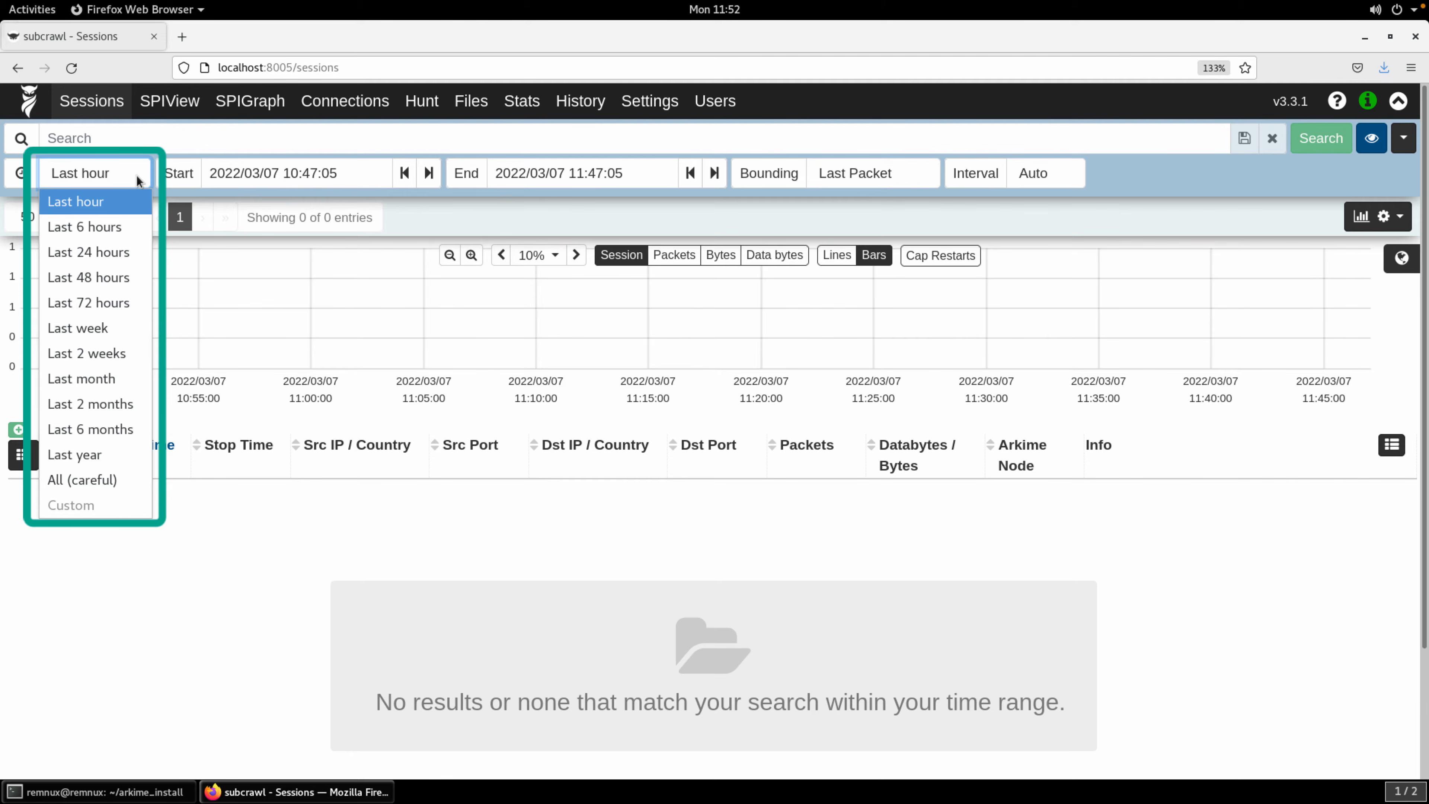
click(123, 472)
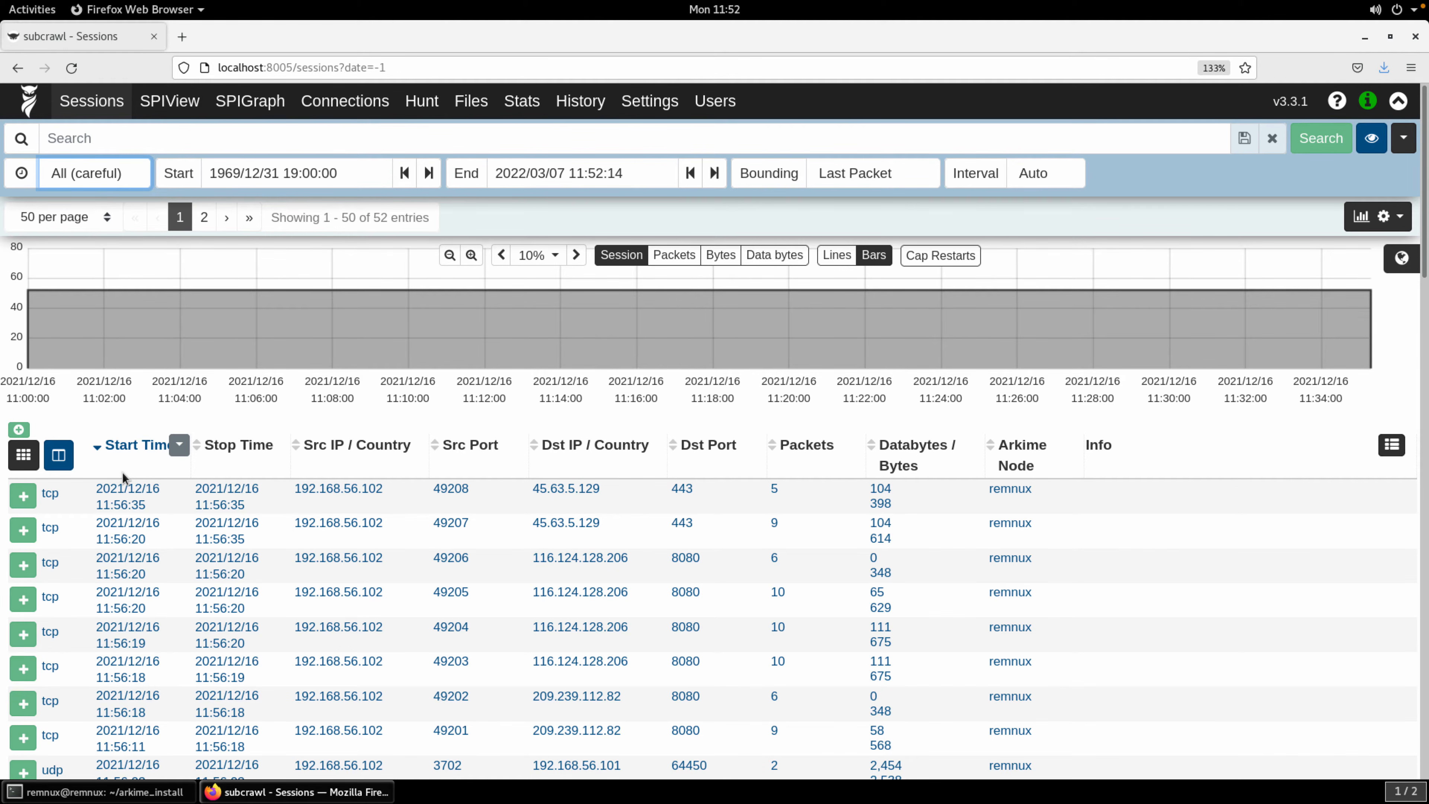
View the Start date calendar and the Sessions help page, and return to the session list
click(256, 174)
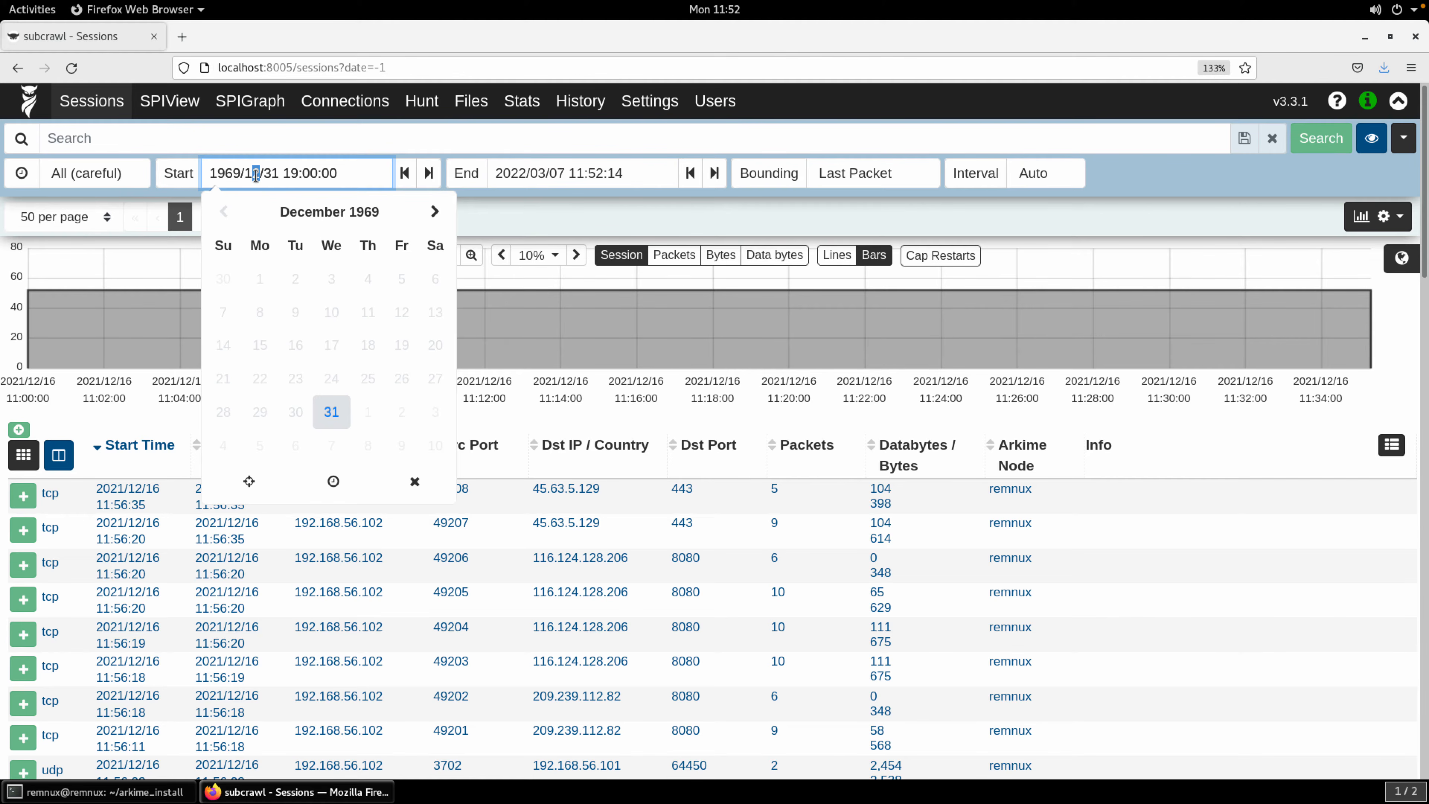
click(252, 142)
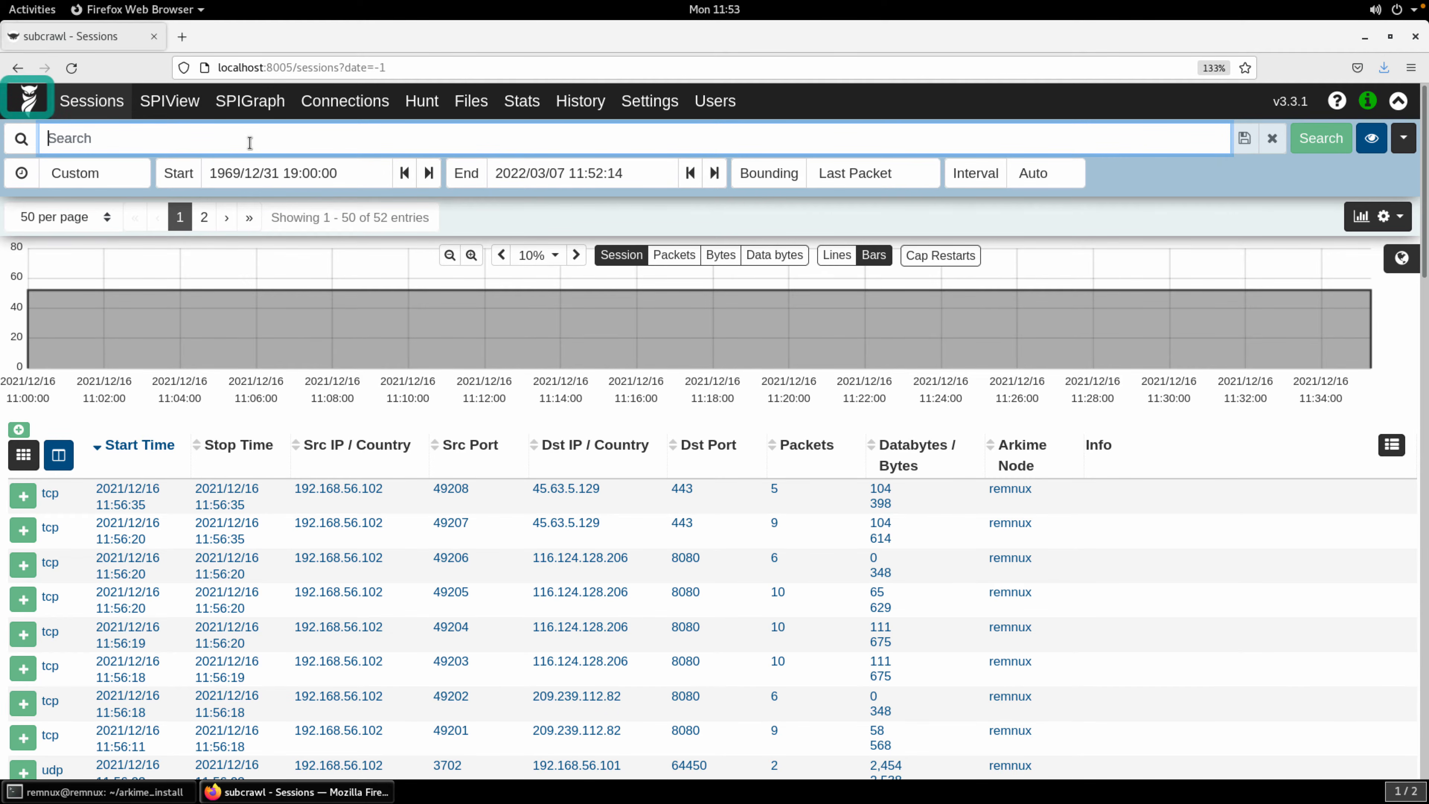
click(32, 111)
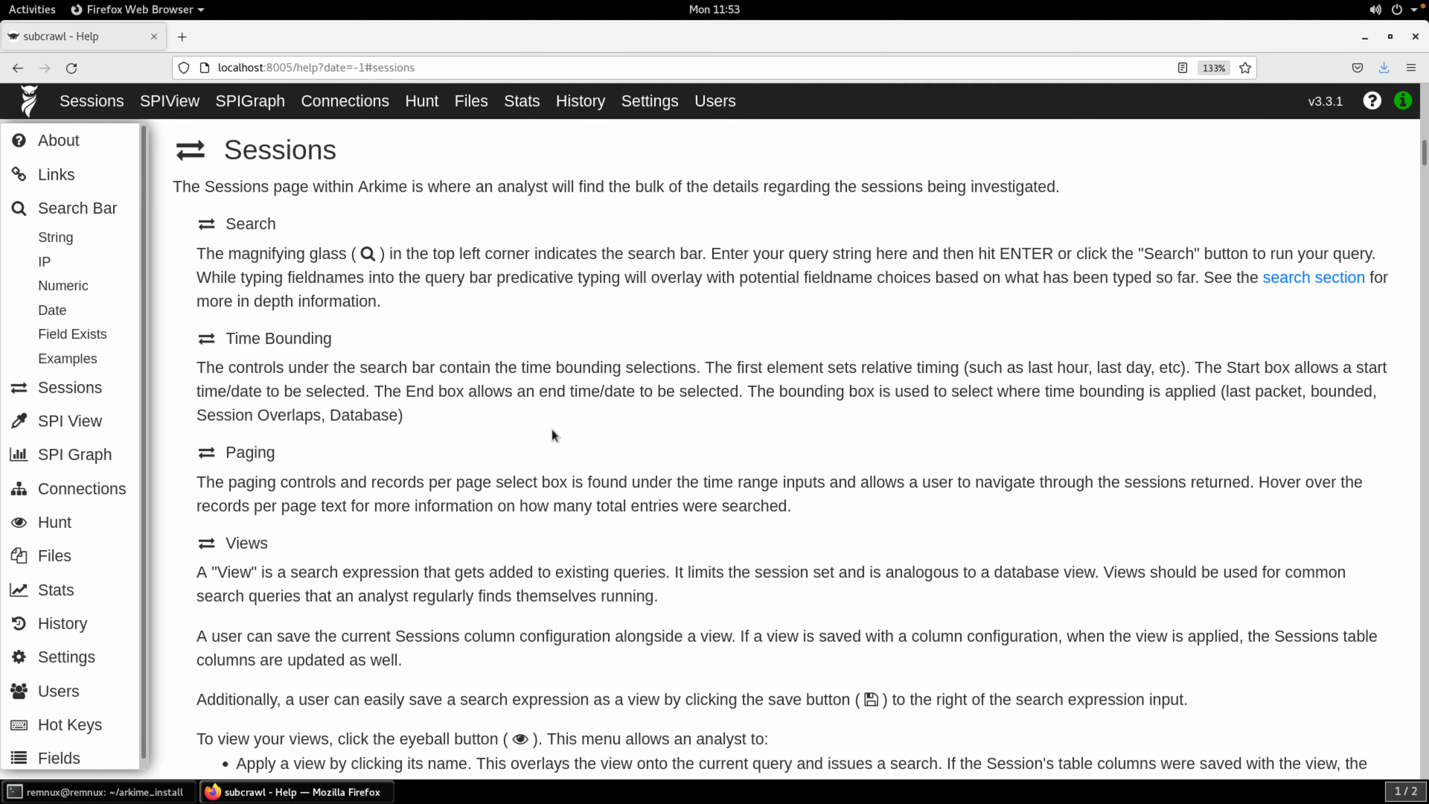
key(alt+Left)
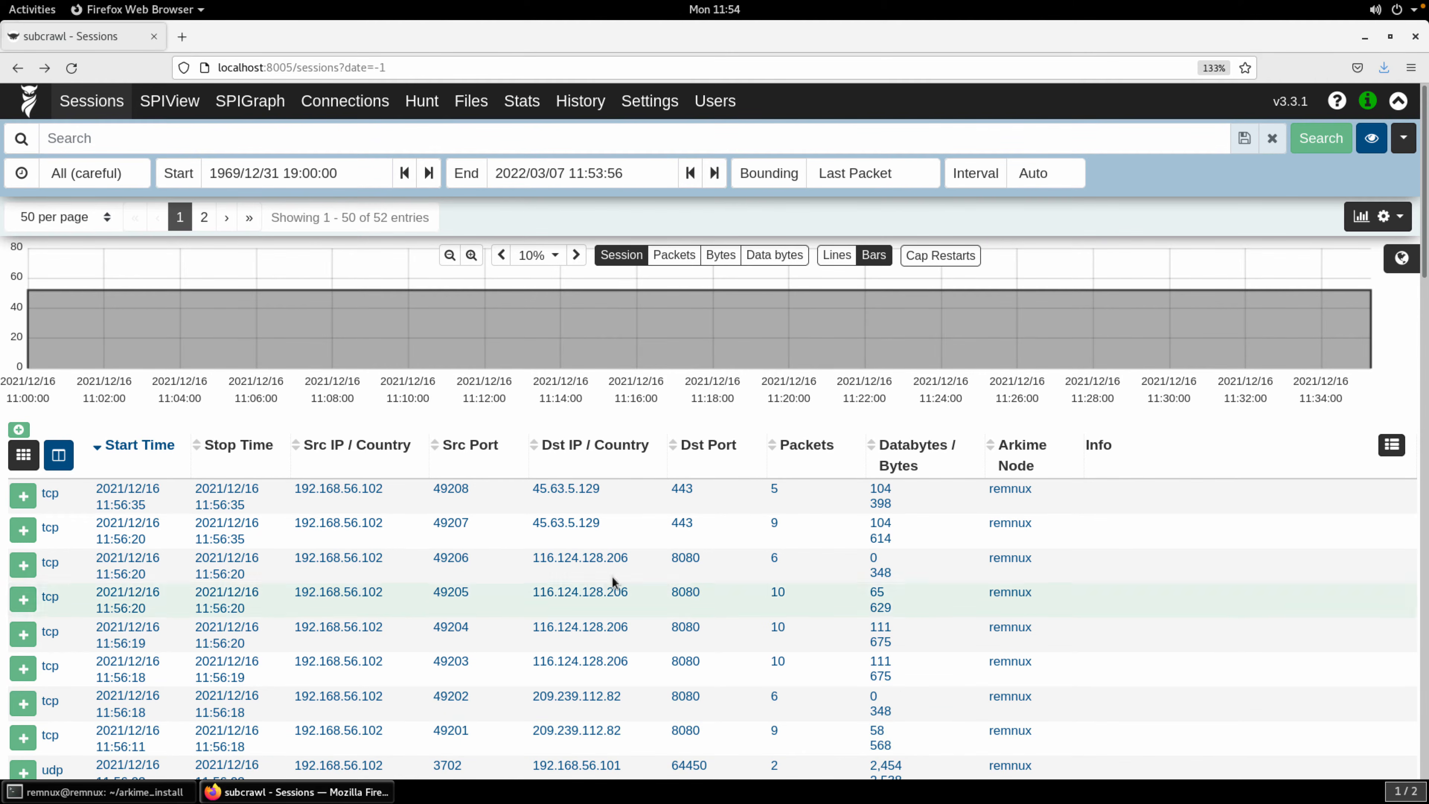
Enter the session search expression protocols == http
click(190, 148)
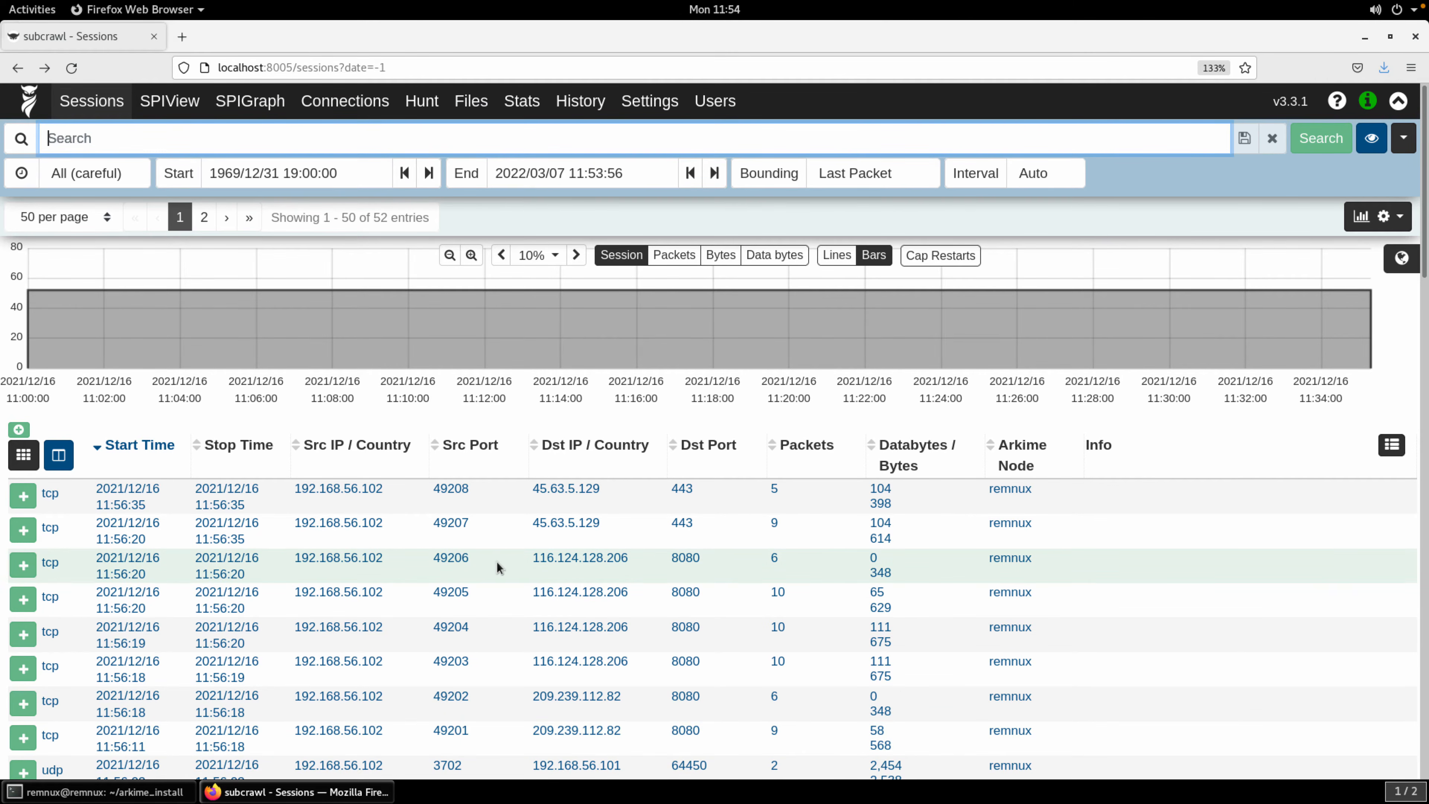
text(p)
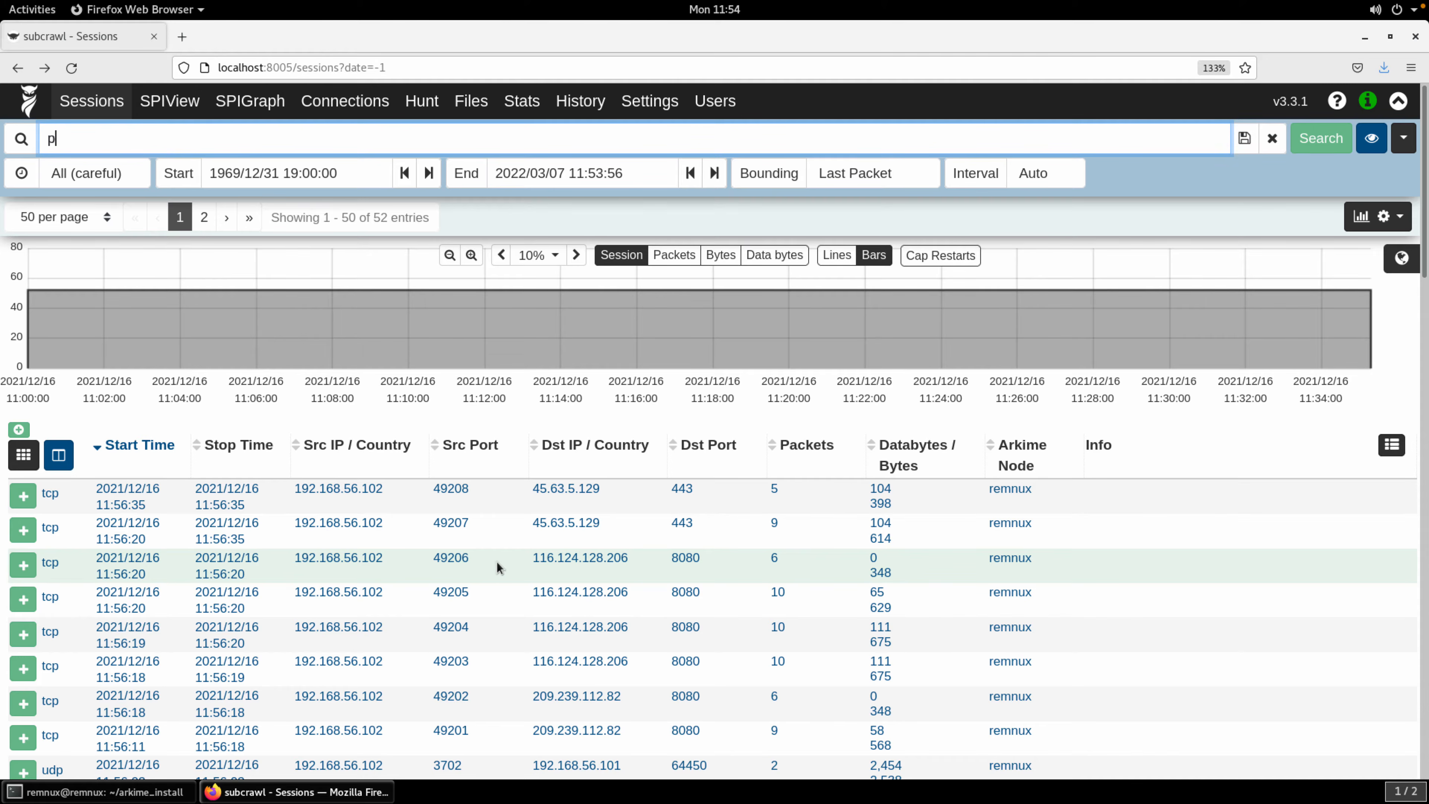
text(roto)
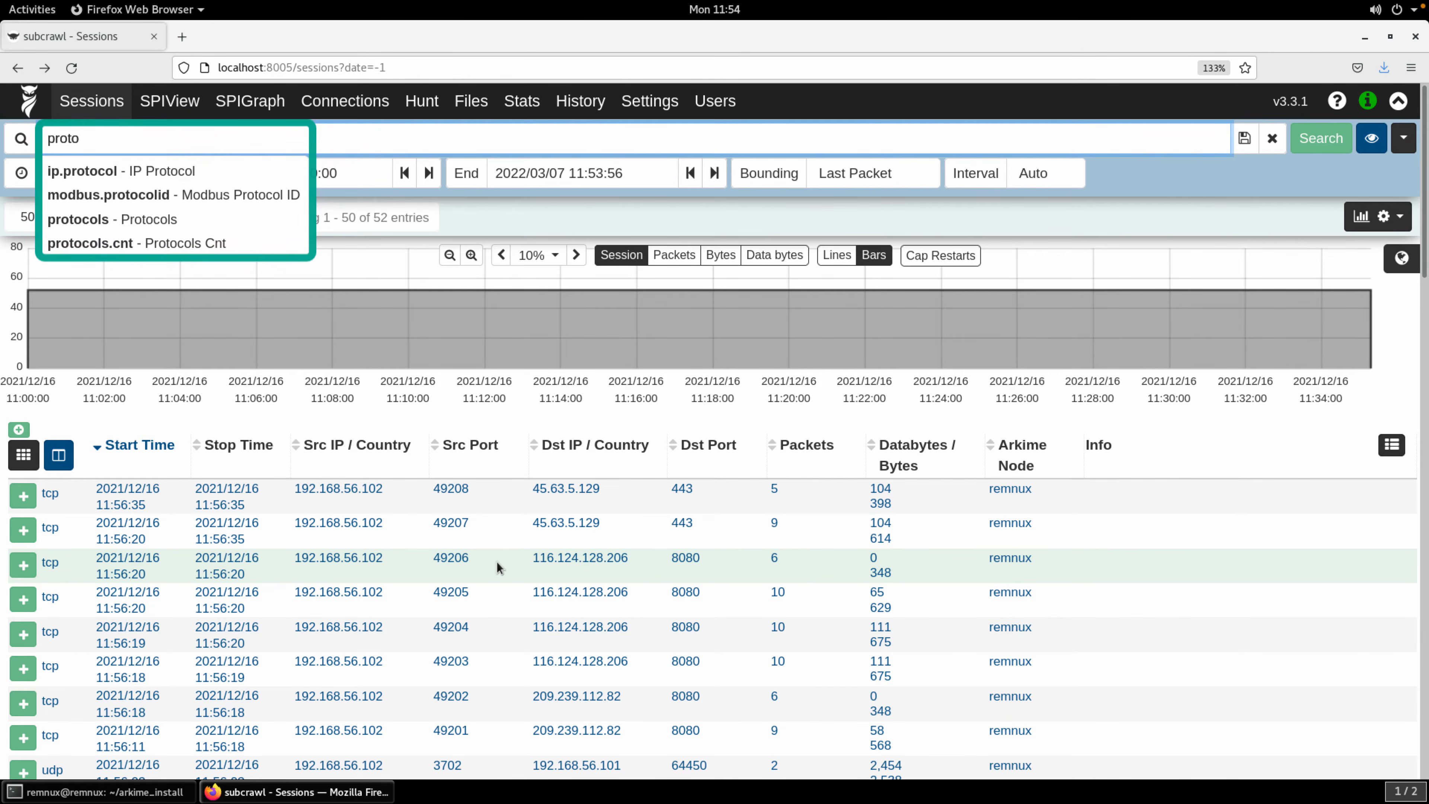
text(cols ==)
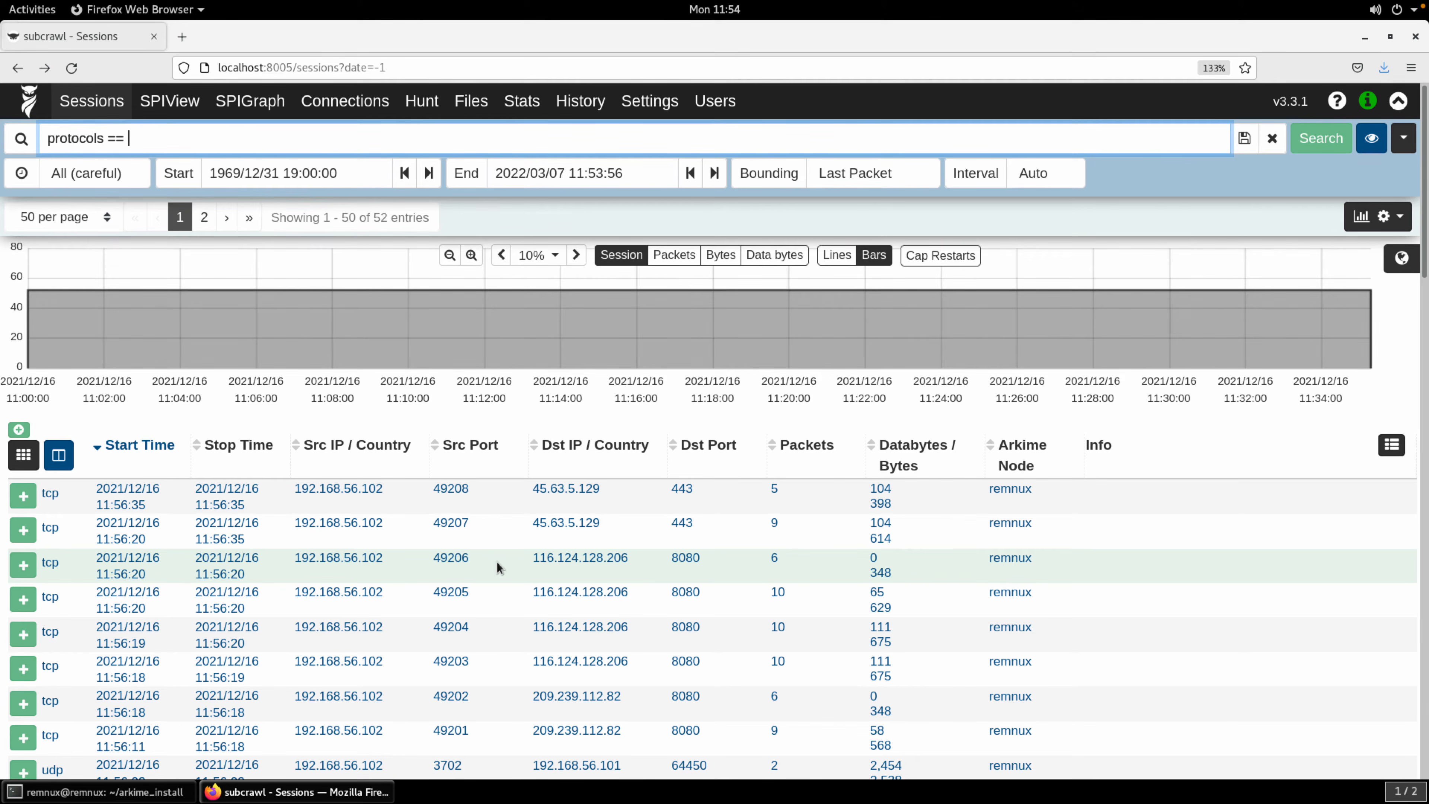
text( http)
Exclude source port 49206 from the HTTP expression by adding && port.src != 49206, and run the search
mouse_move(466, 563)
click(472, 558)
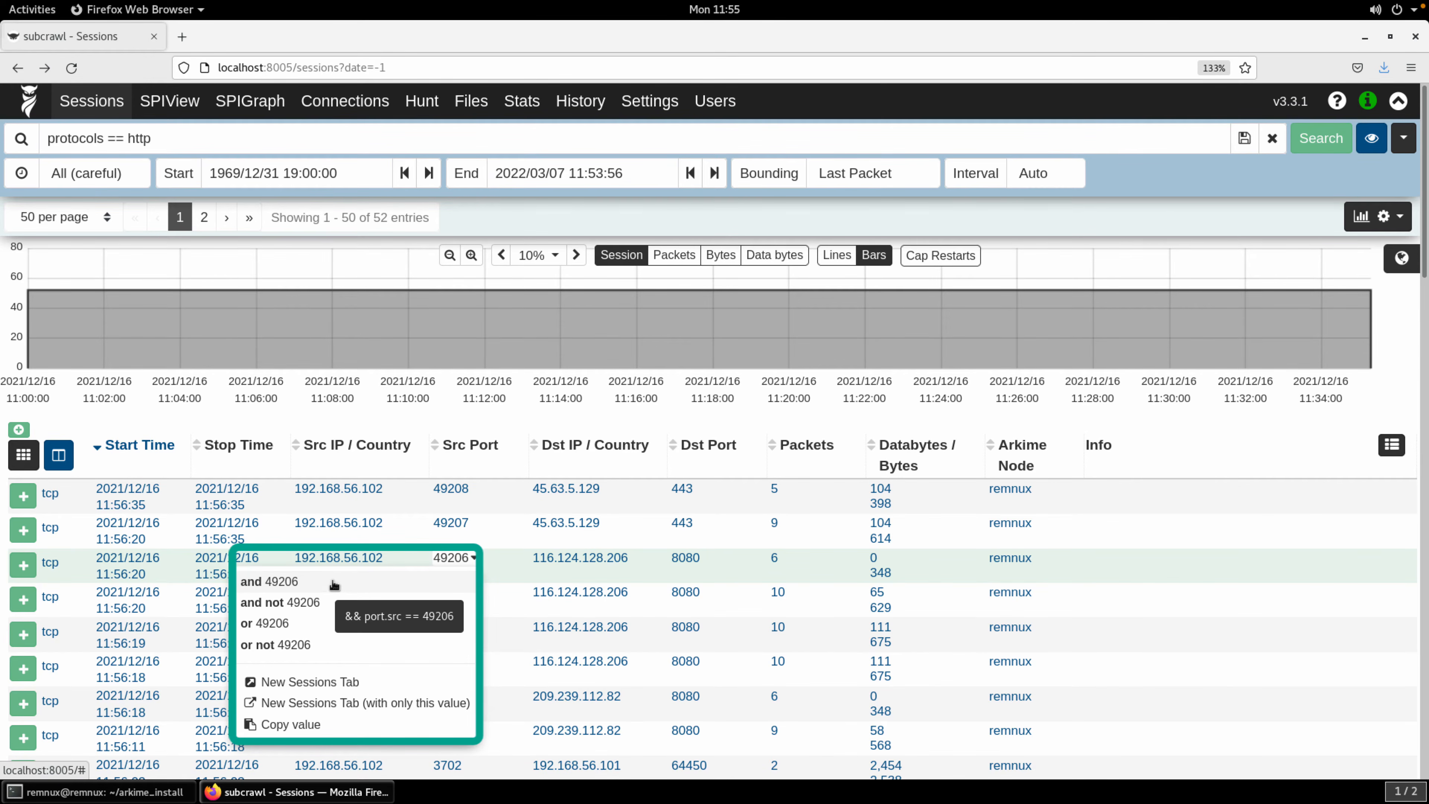
click(330, 606)
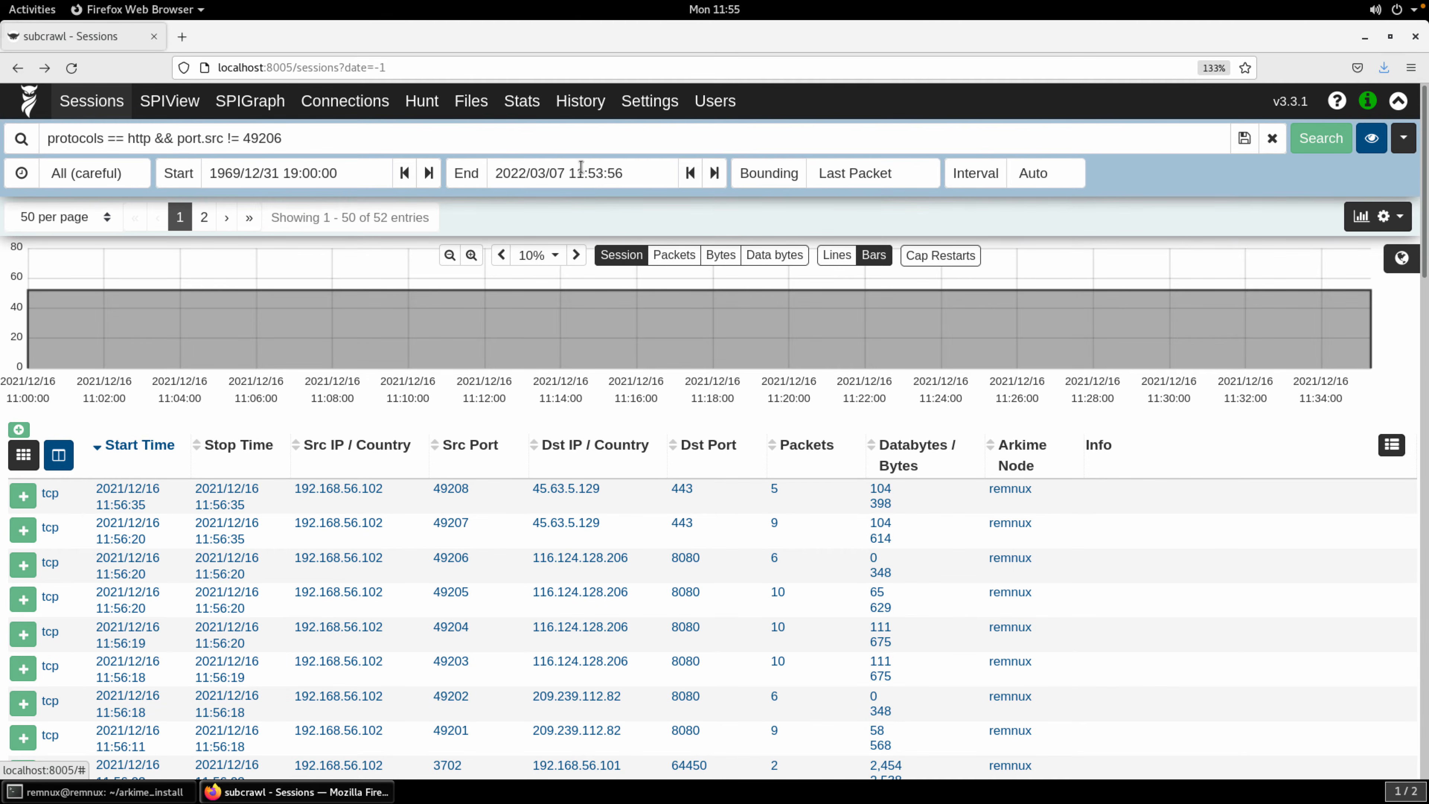
click(1336, 146)
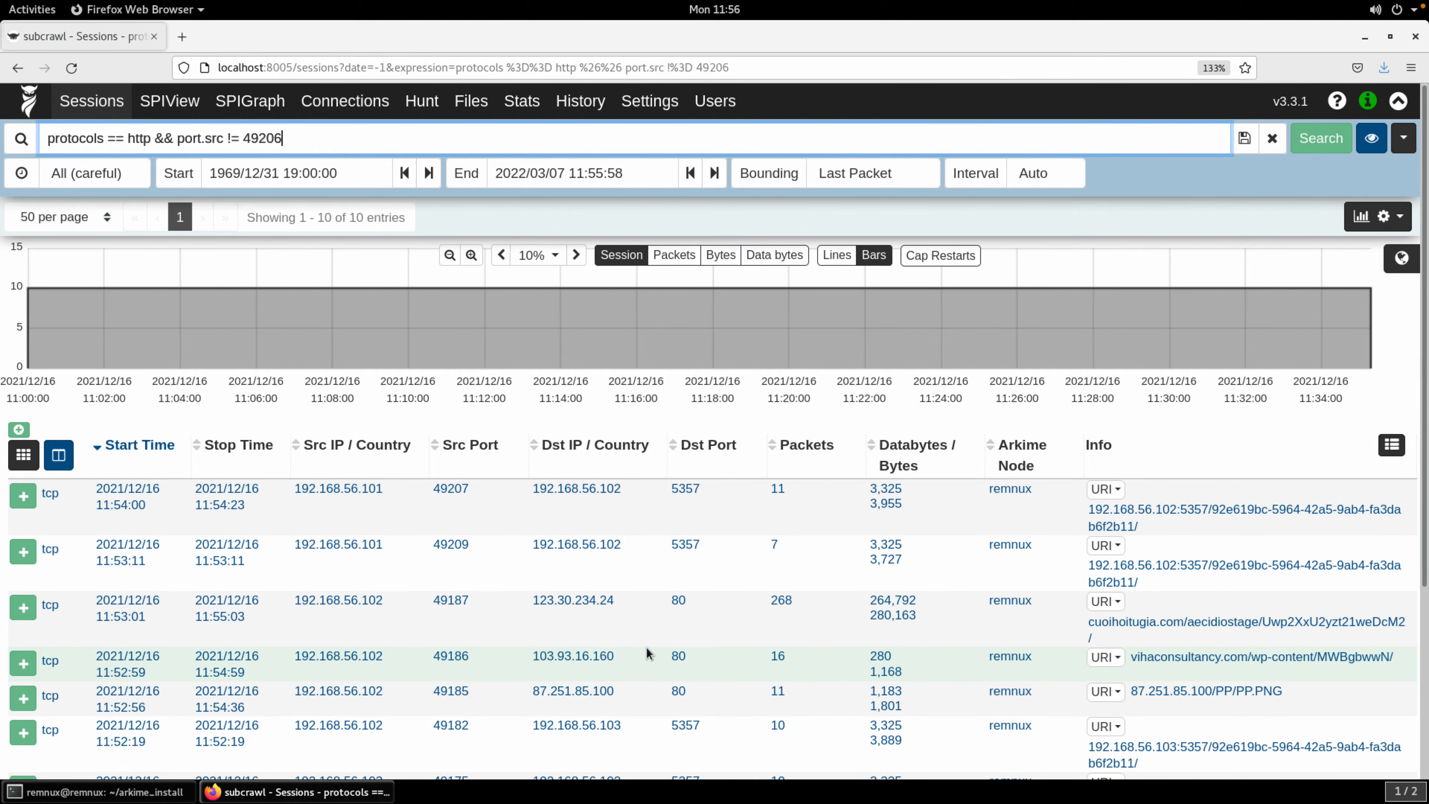
Remove the source port condition, clear the remaining search expression and rerun the search for all sessions
drag(155, 138, 367, 133)
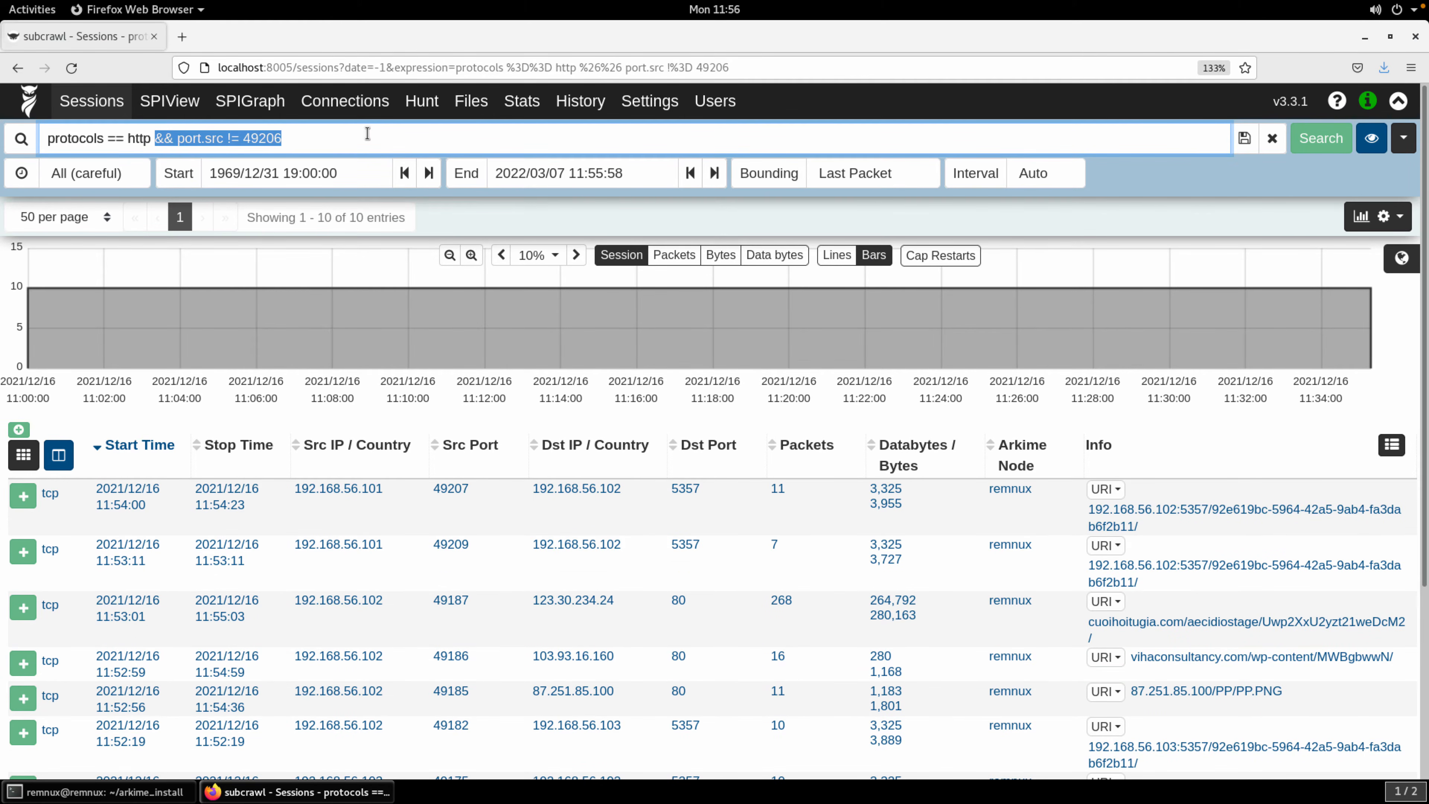
key(BackSpace)
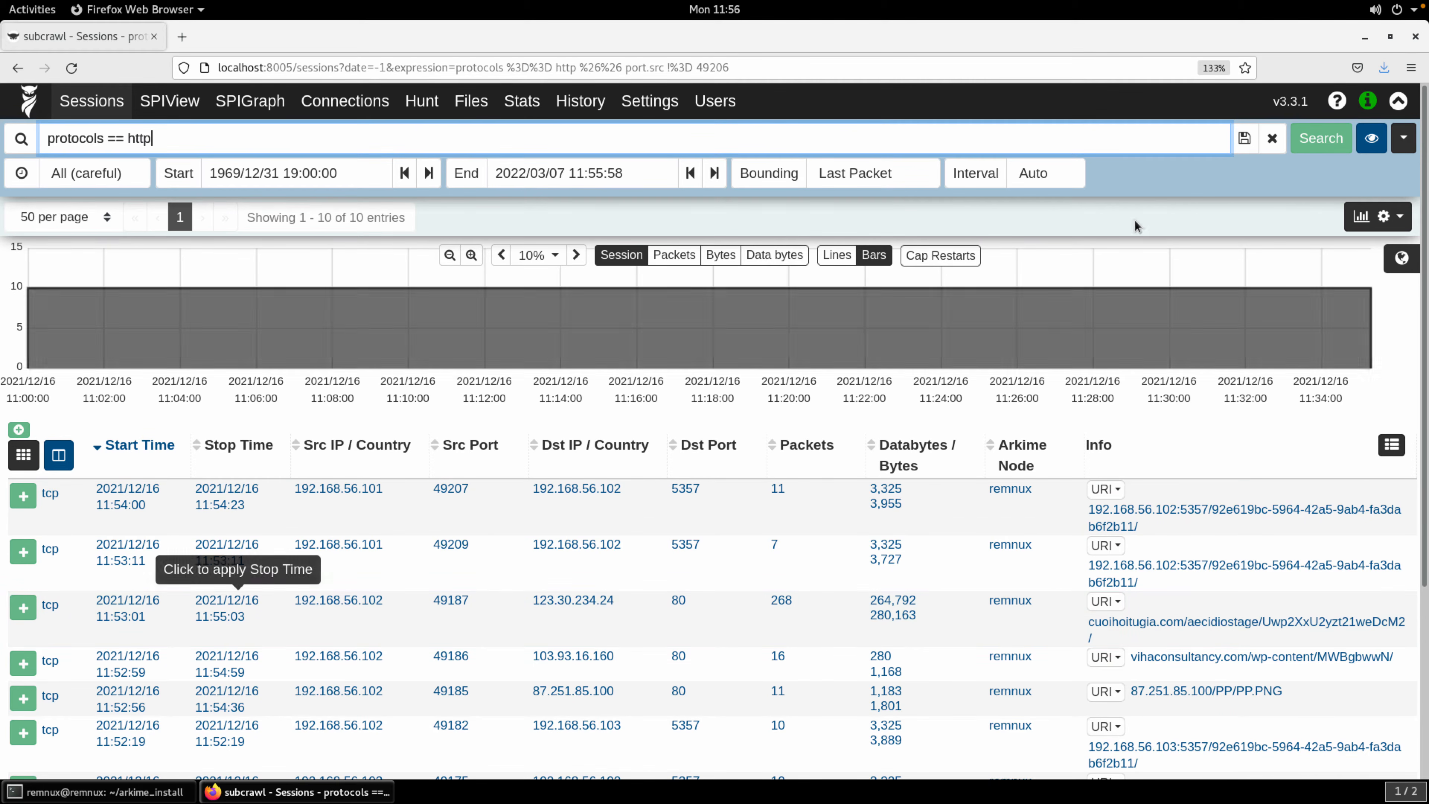
click(1272, 138)
click(1309, 140)
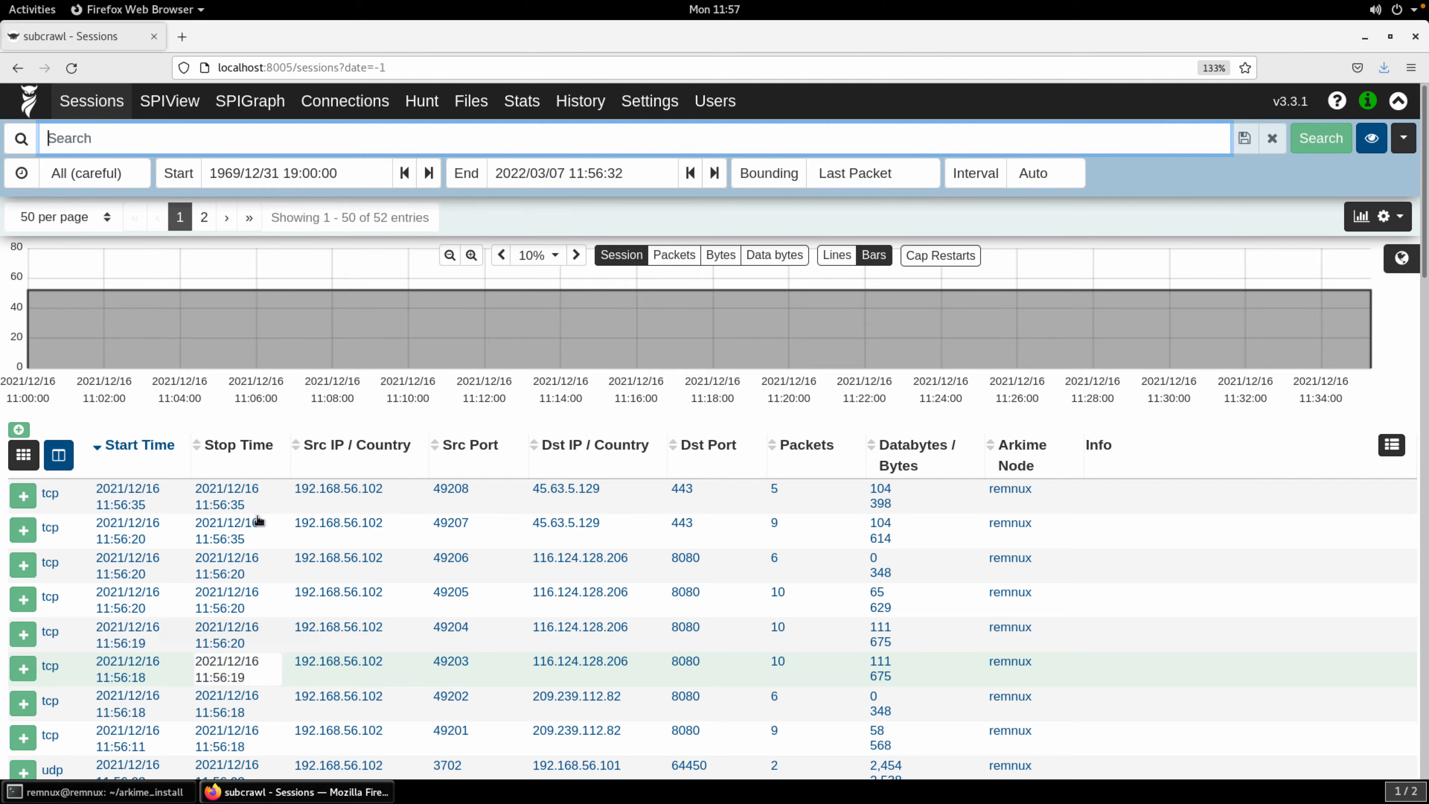
Select about 11:08:24 to 11:27:16 on 2021/12/16 in the timeline graph, and reset the time range to All (careful)
mouse_move(278, 302)
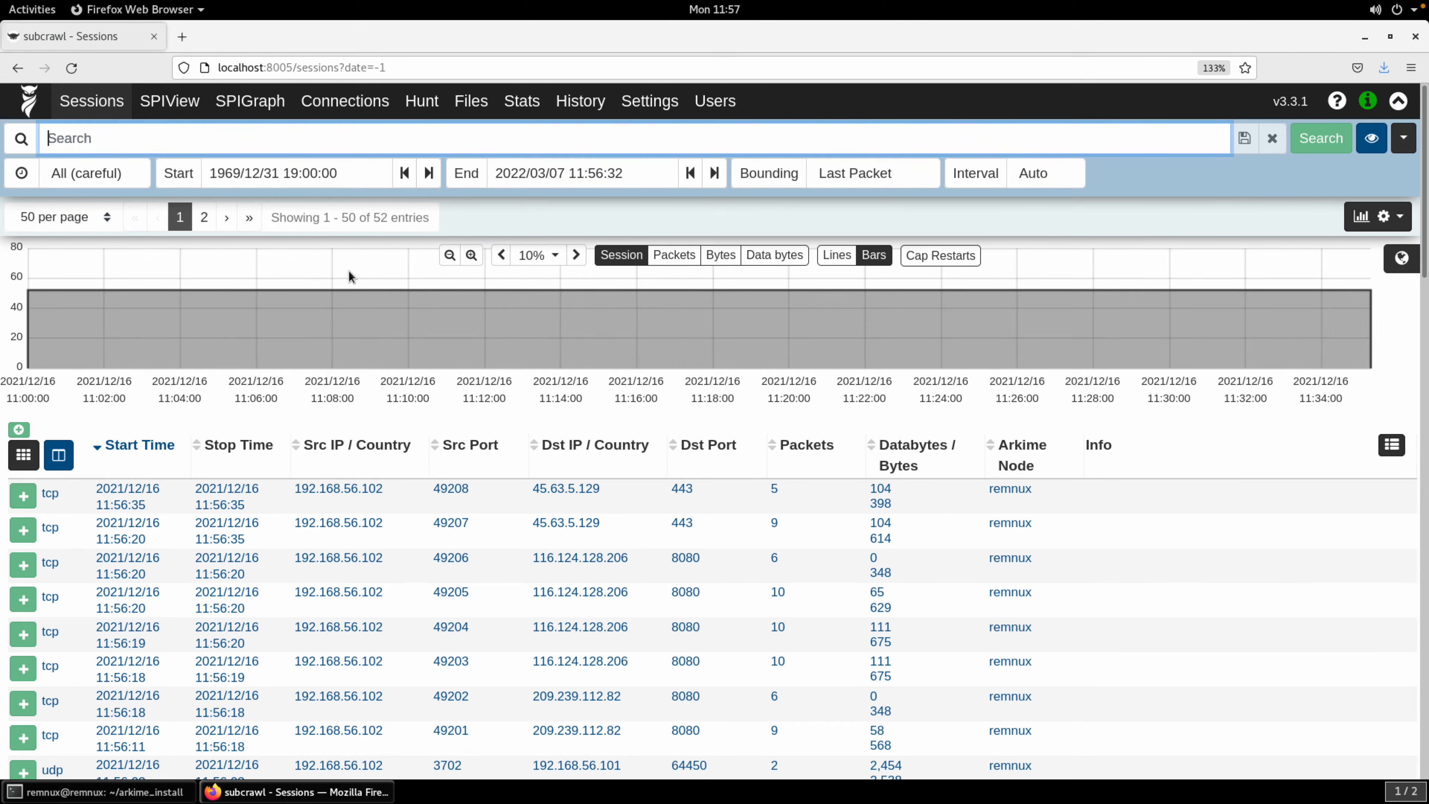
drag(351, 273, 1064, 324)
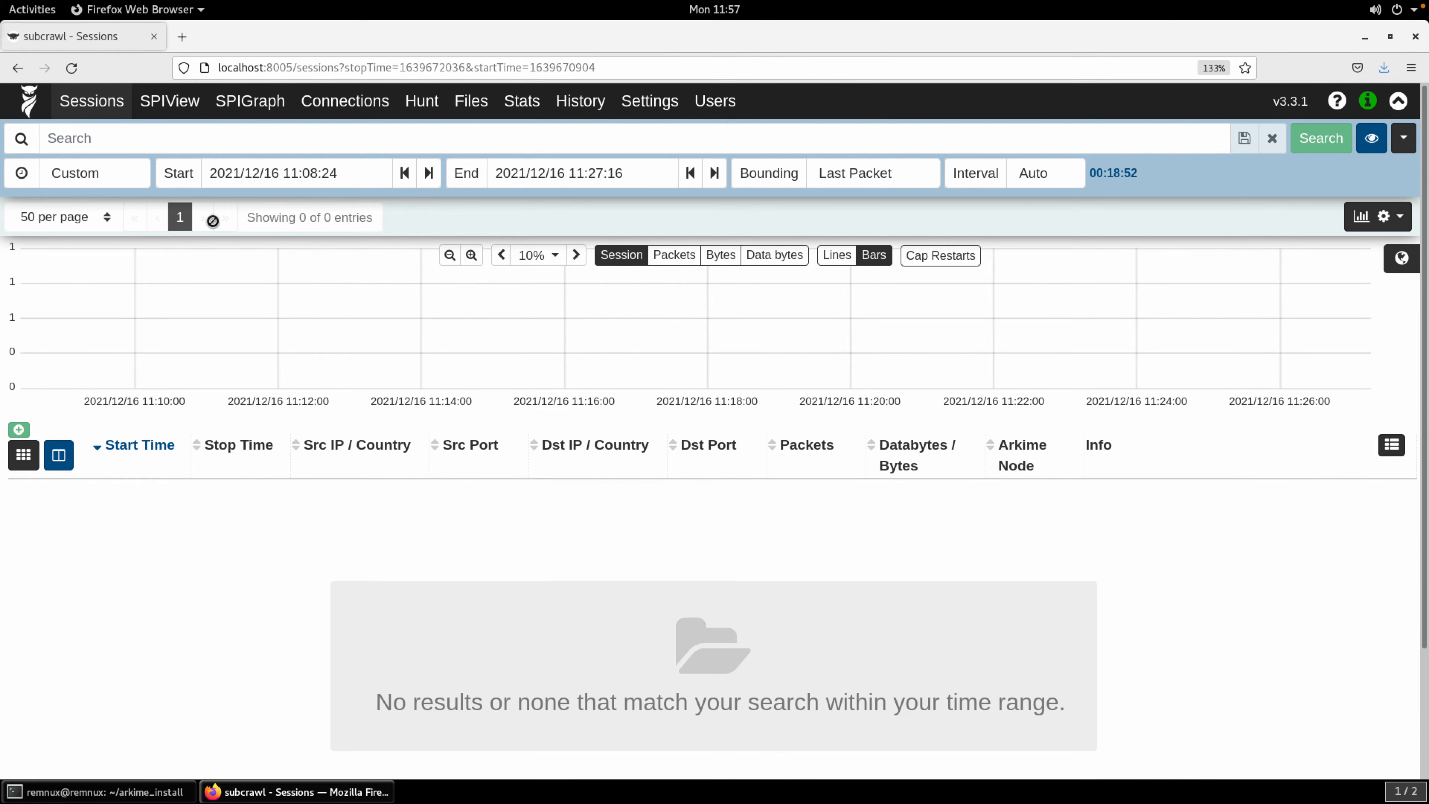
click(111, 174)
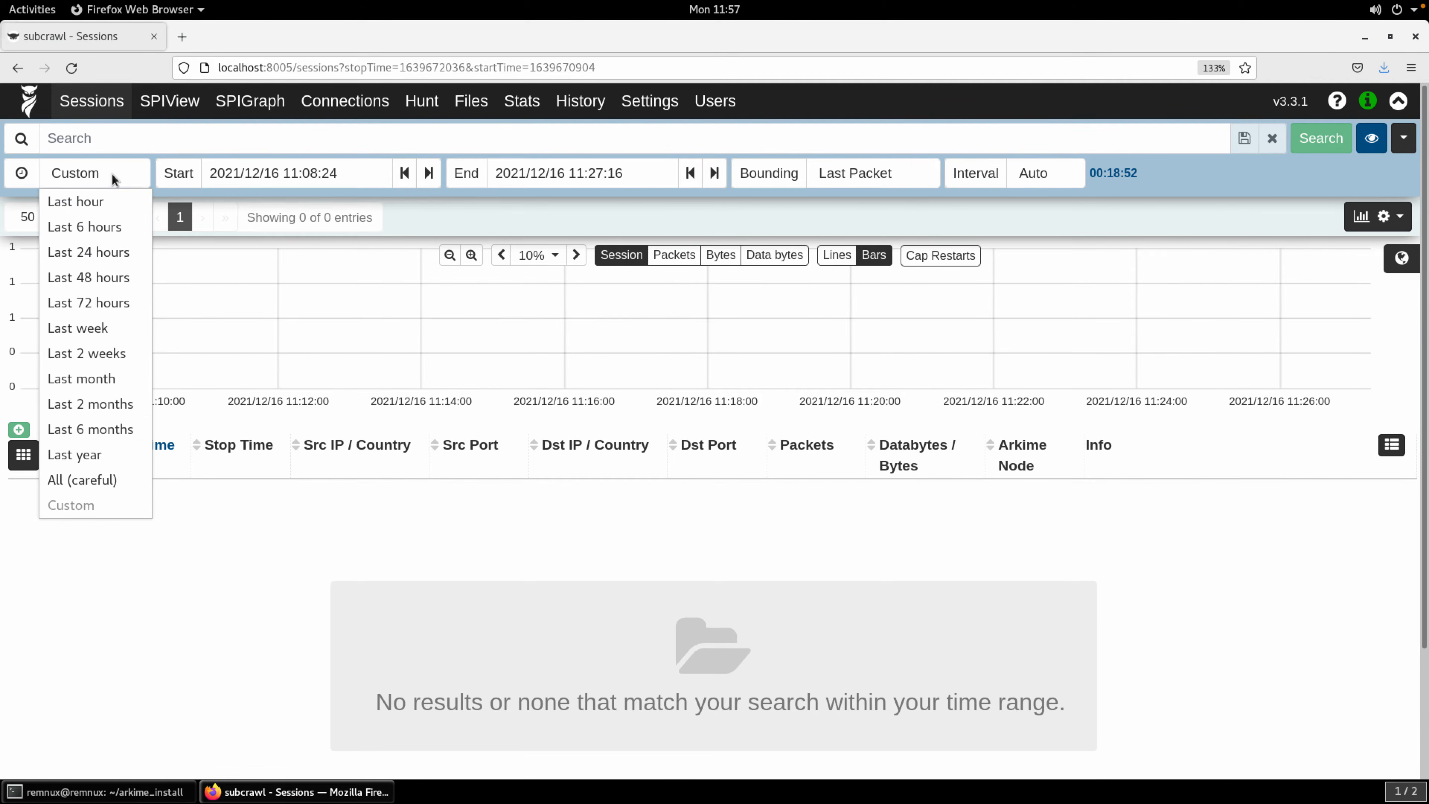
click(130, 461)
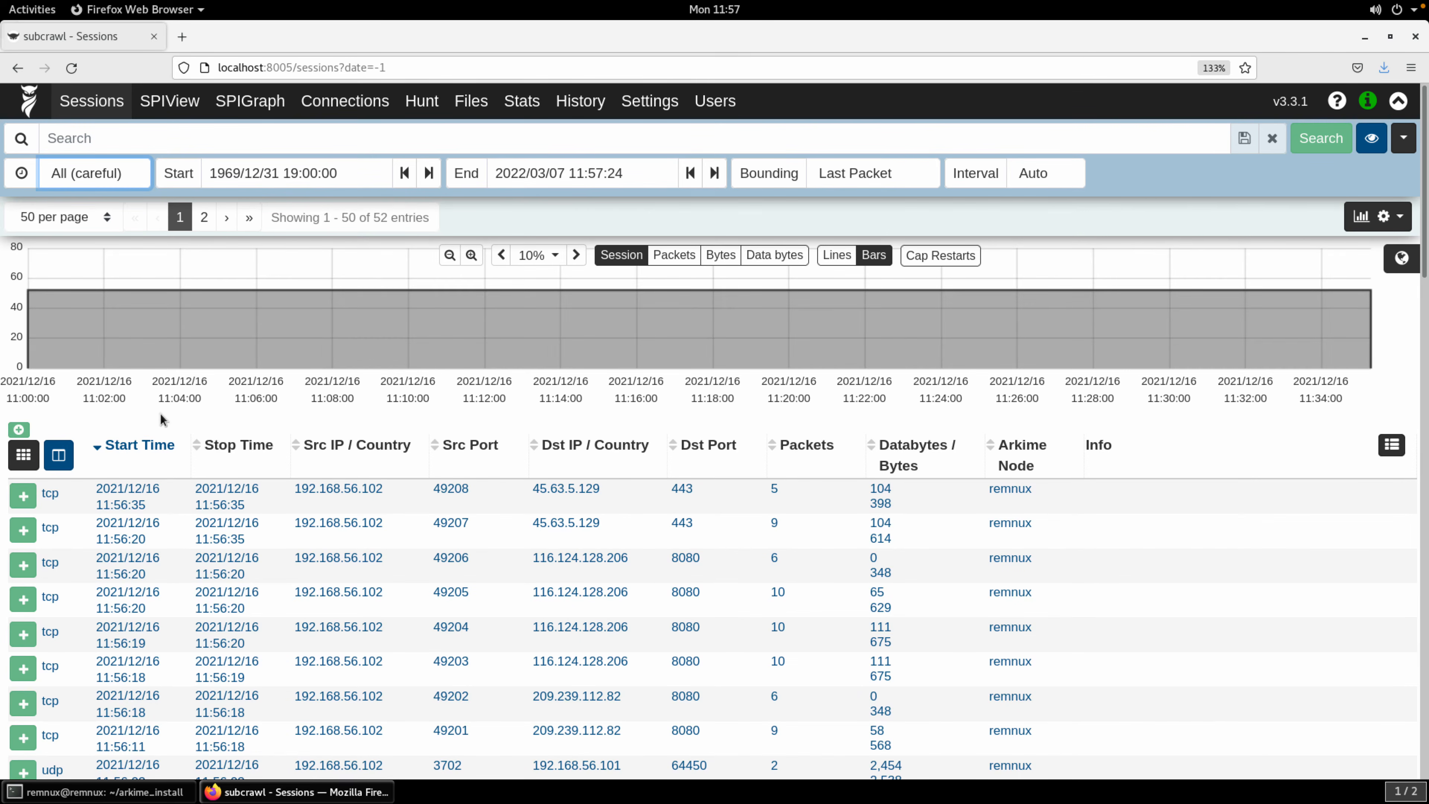
Filter the session list with the expression protocols == http
scroll(162, 404, down, 2)
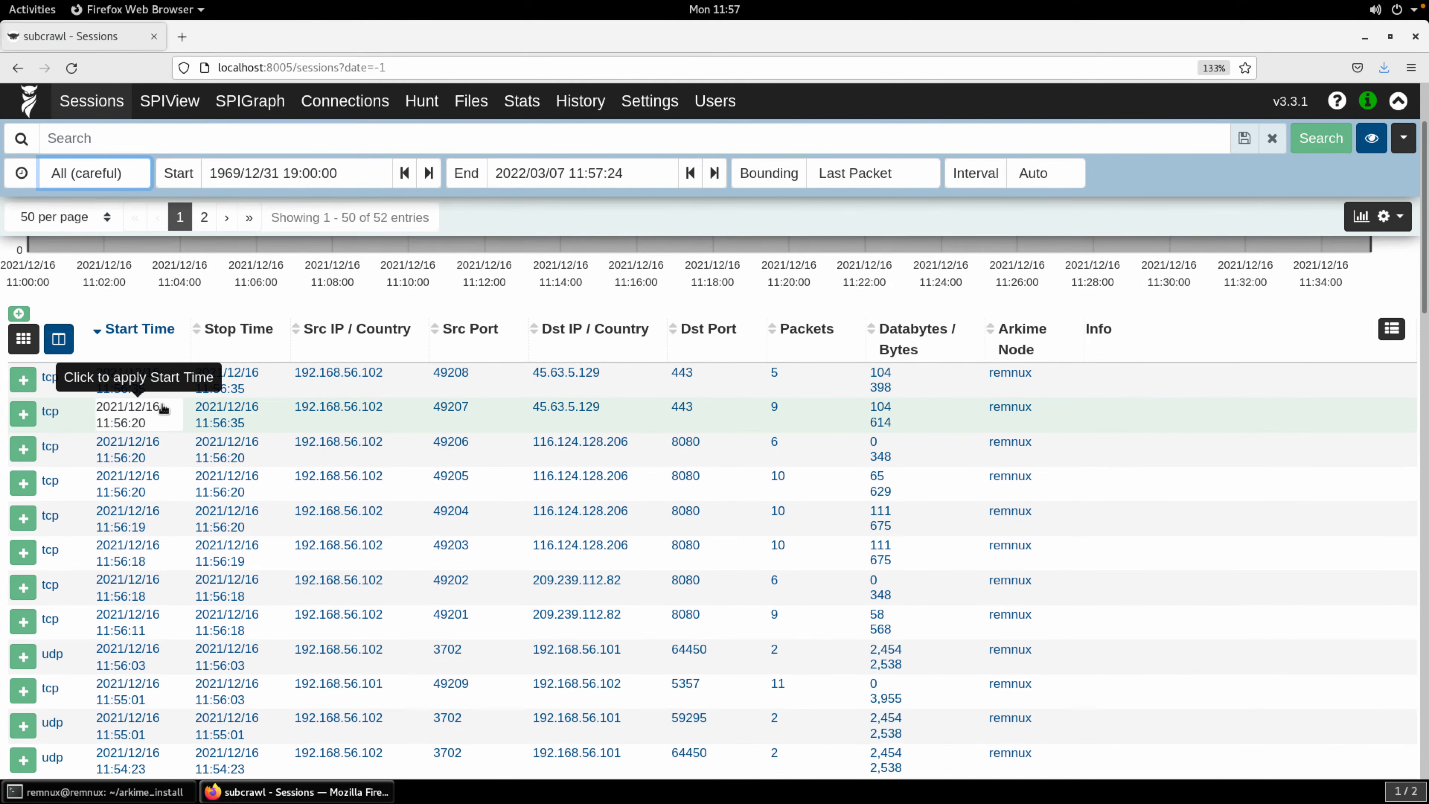
scroll(163, 406, down, 2)
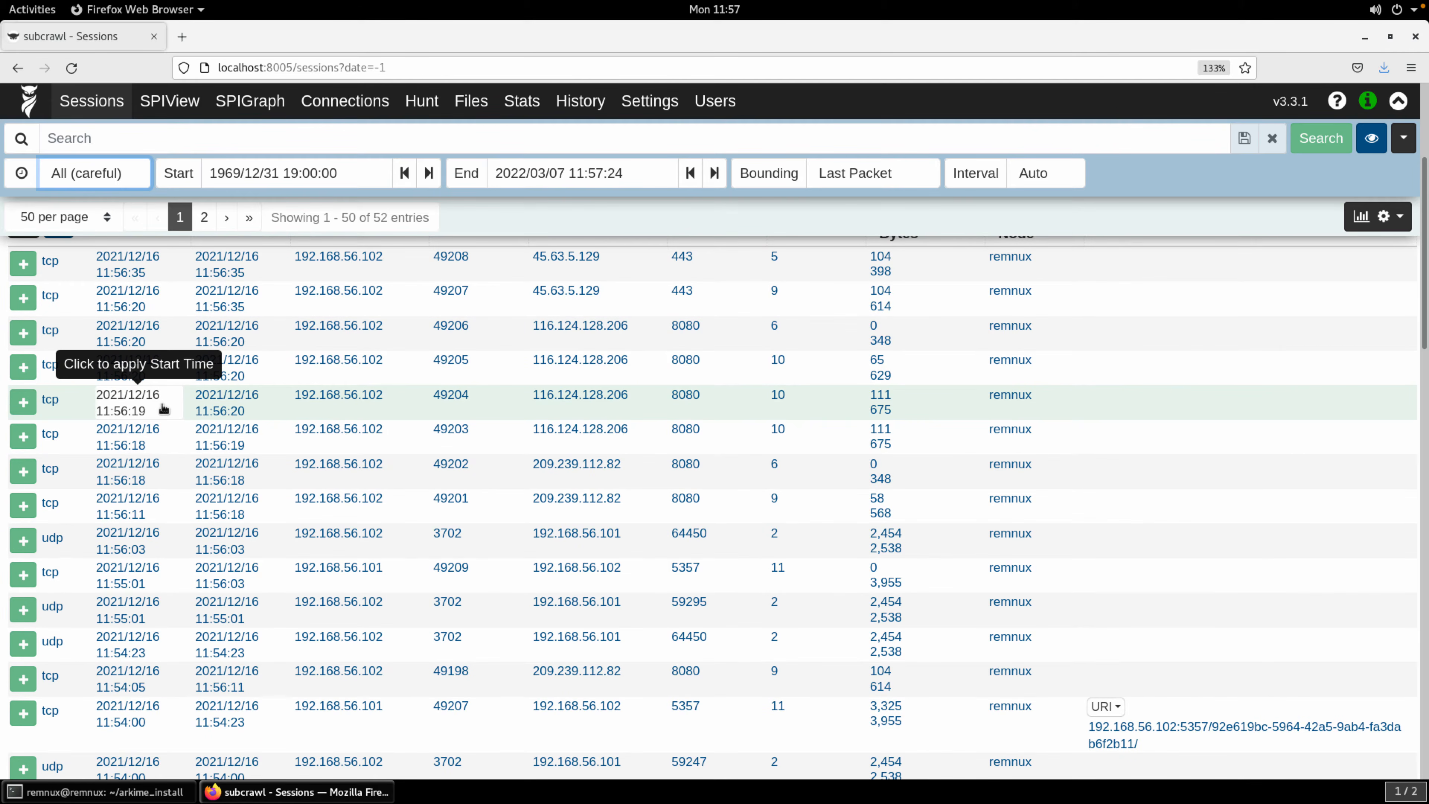
scroll(163, 408, up, 2)
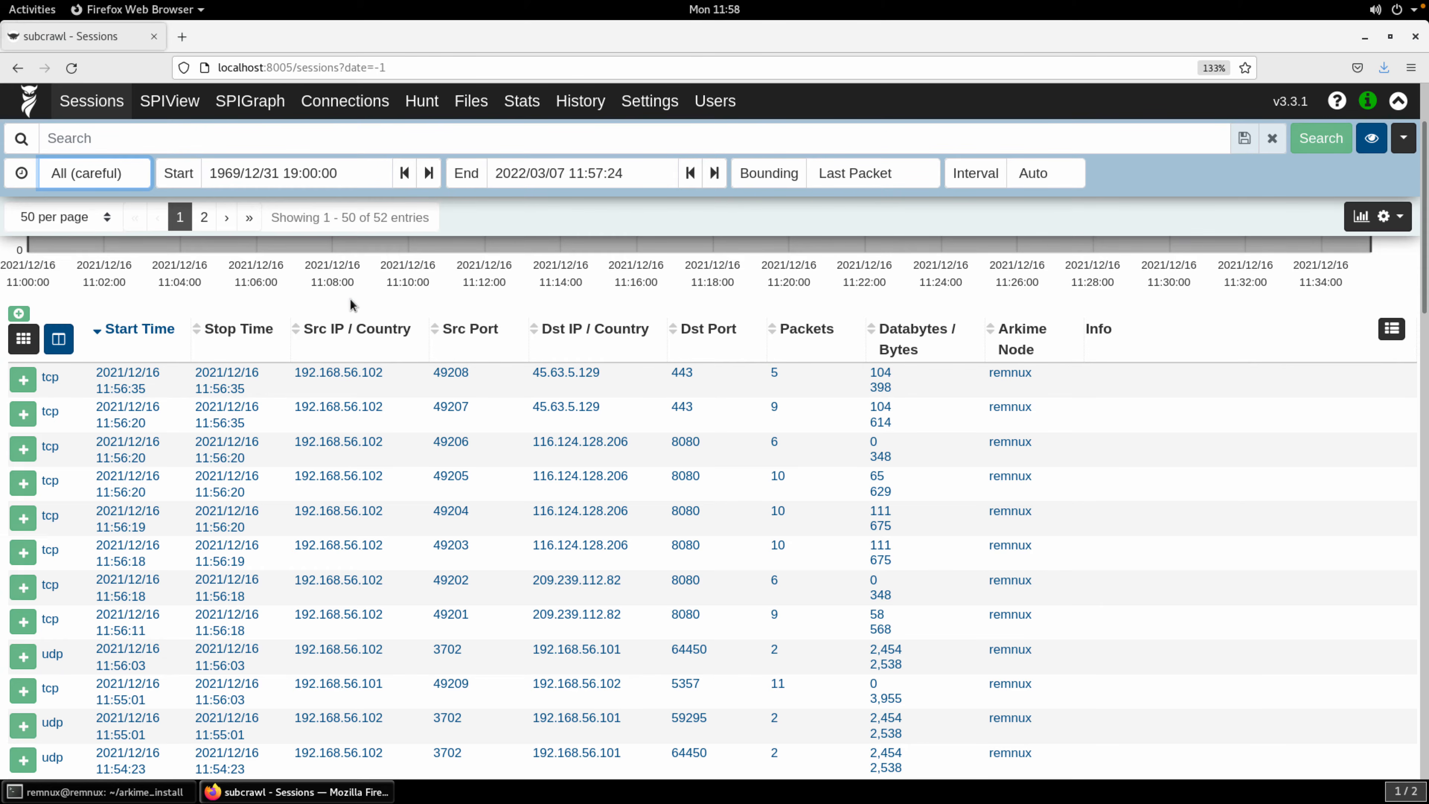
click(235, 142)
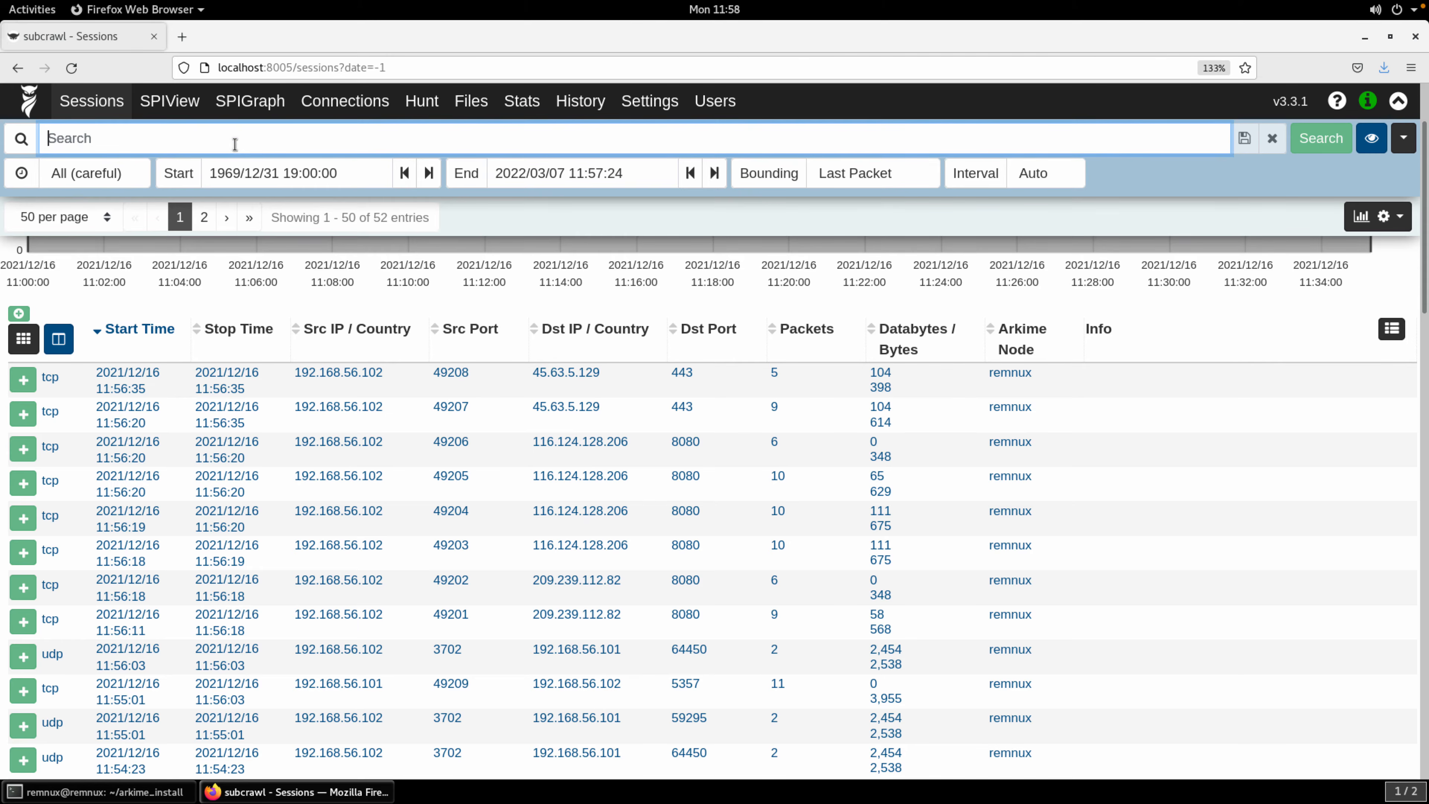
text(pro)
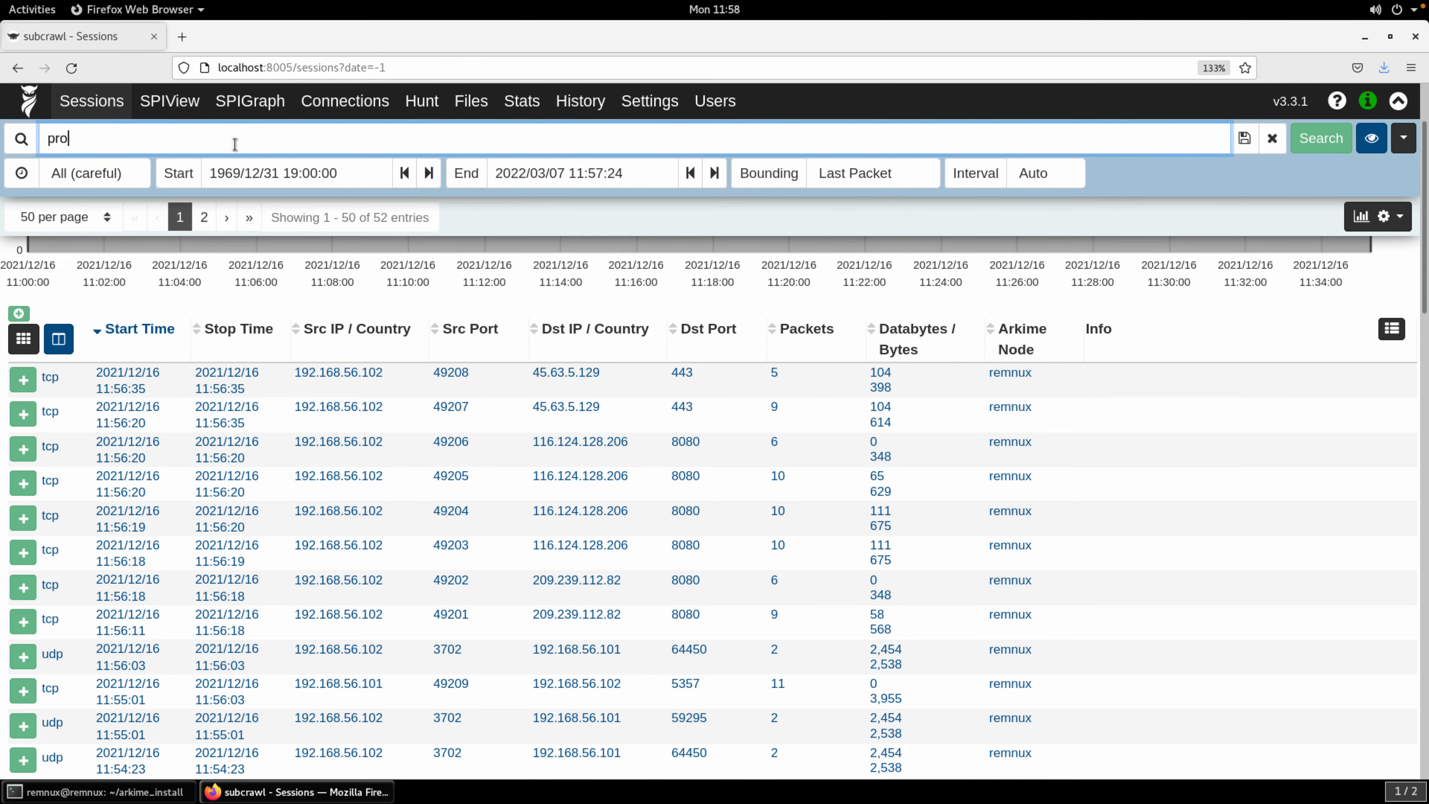
text(tocols == http)
key(Return)
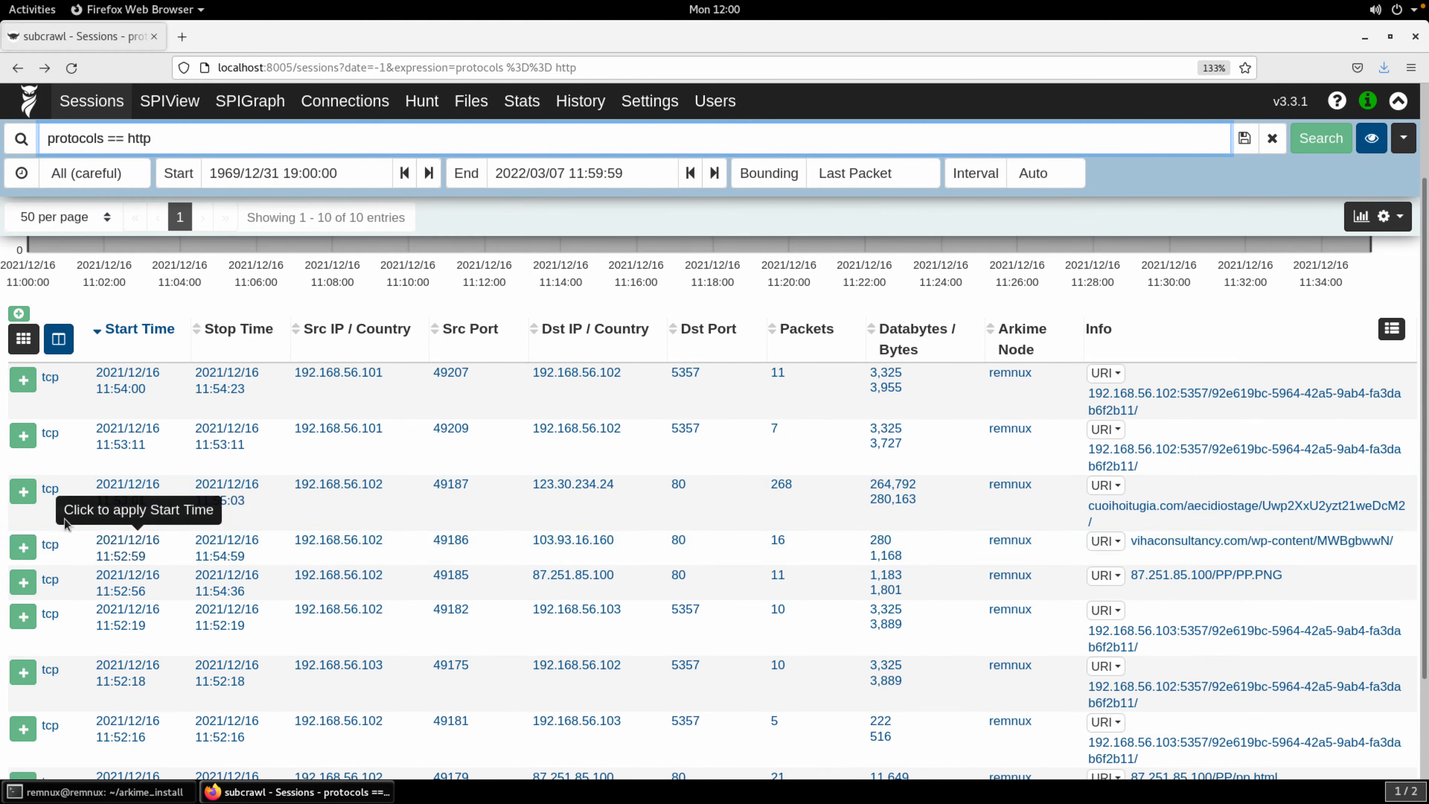
Expand the HTTP session from source port 49187 to 123.30.234.24 and examine its session details
click(22, 492)
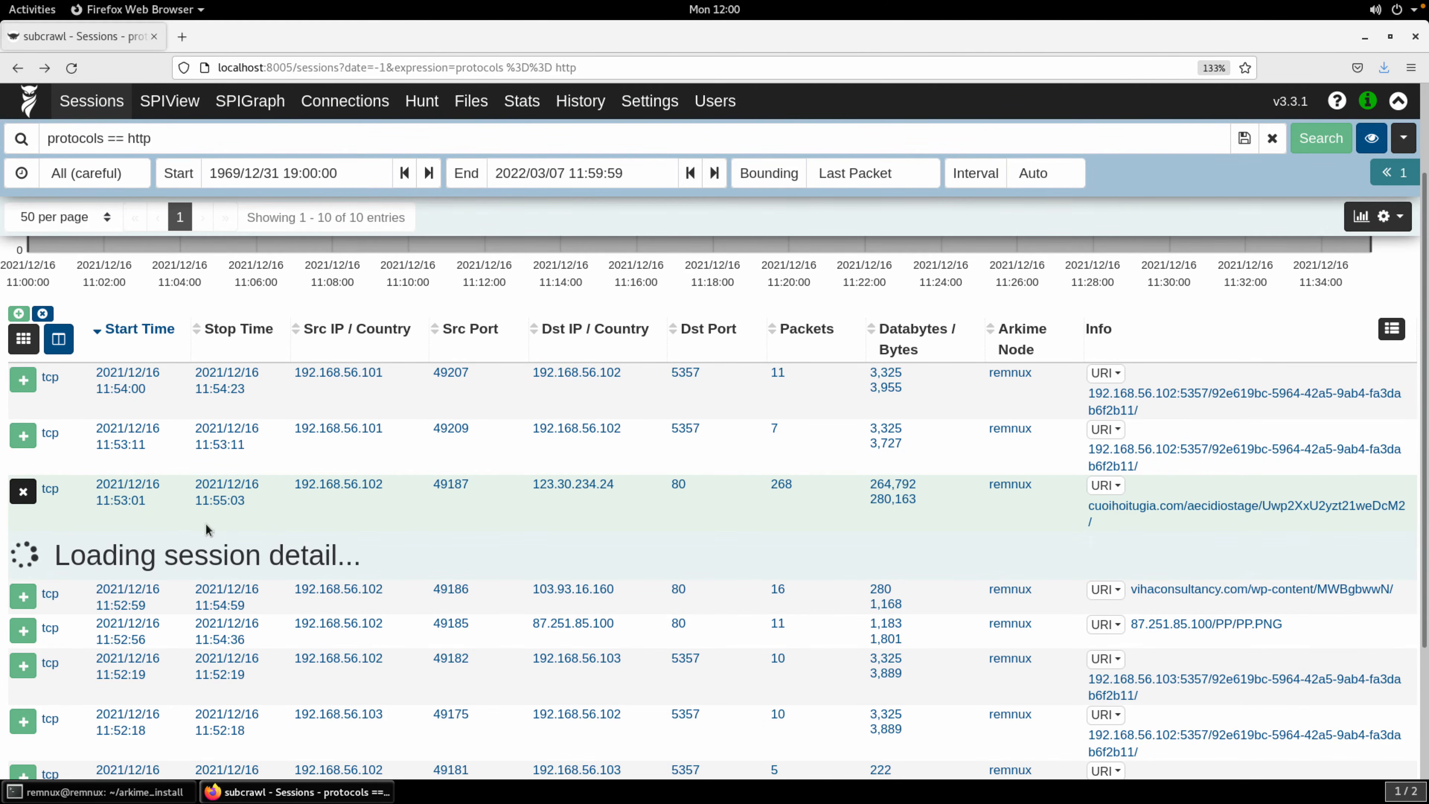
scroll(205, 524, down, 3)
scroll(206, 523, down, 1)
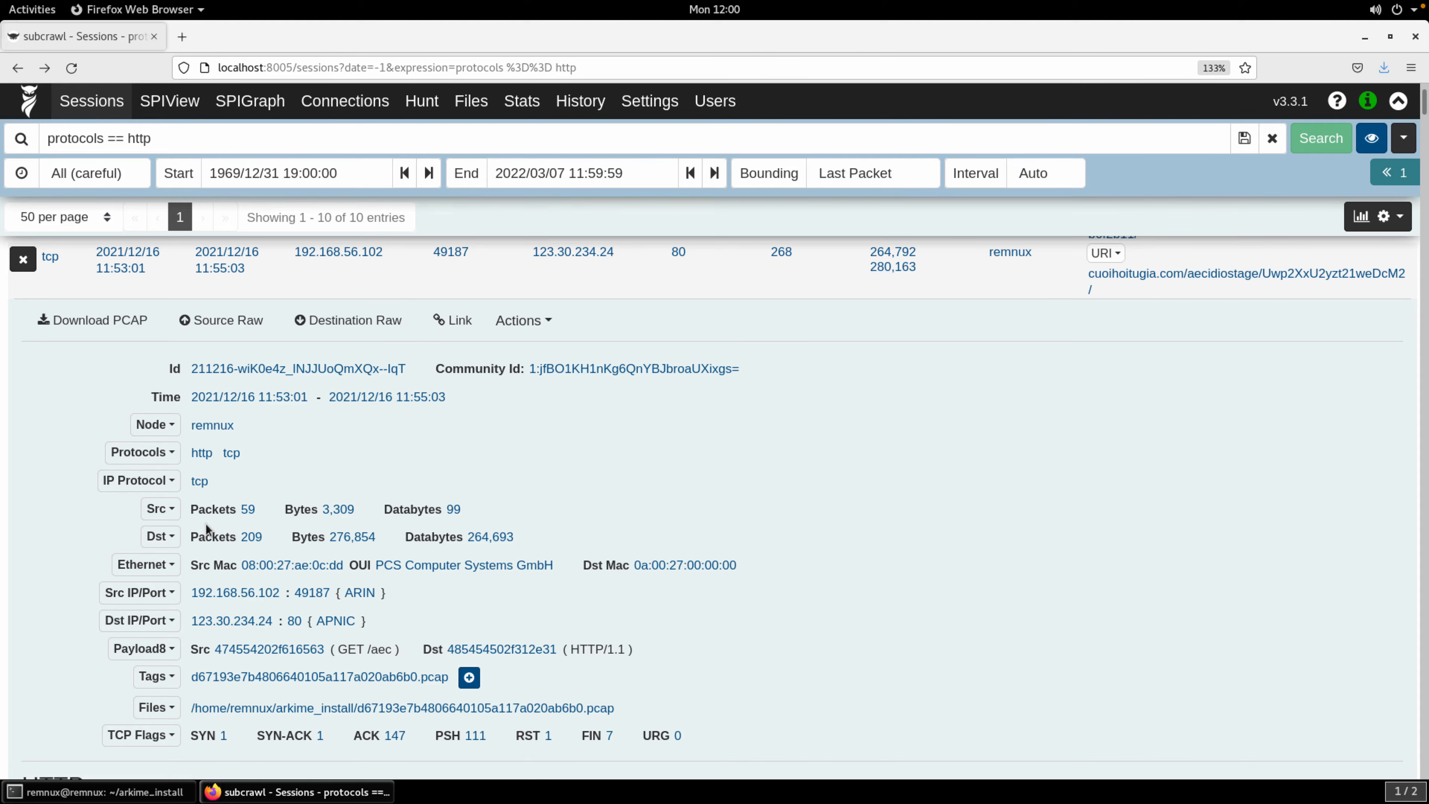
Inspect the session's packet contents, highlighting the source GET request and the destination's HTTP response headers
scroll(205, 524, down, 12)
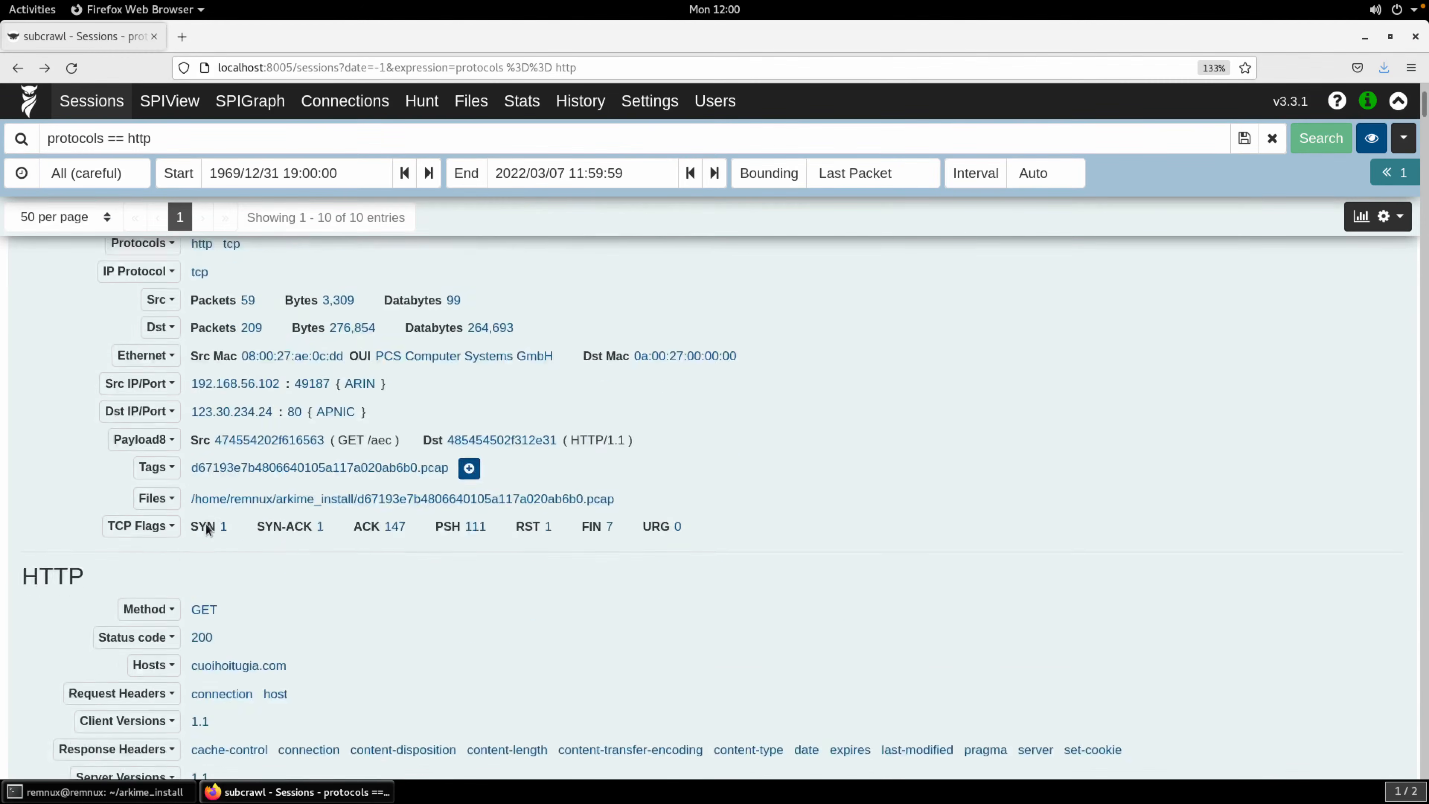
drag(39, 404, 181, 451)
drag(725, 480, 902, 705)
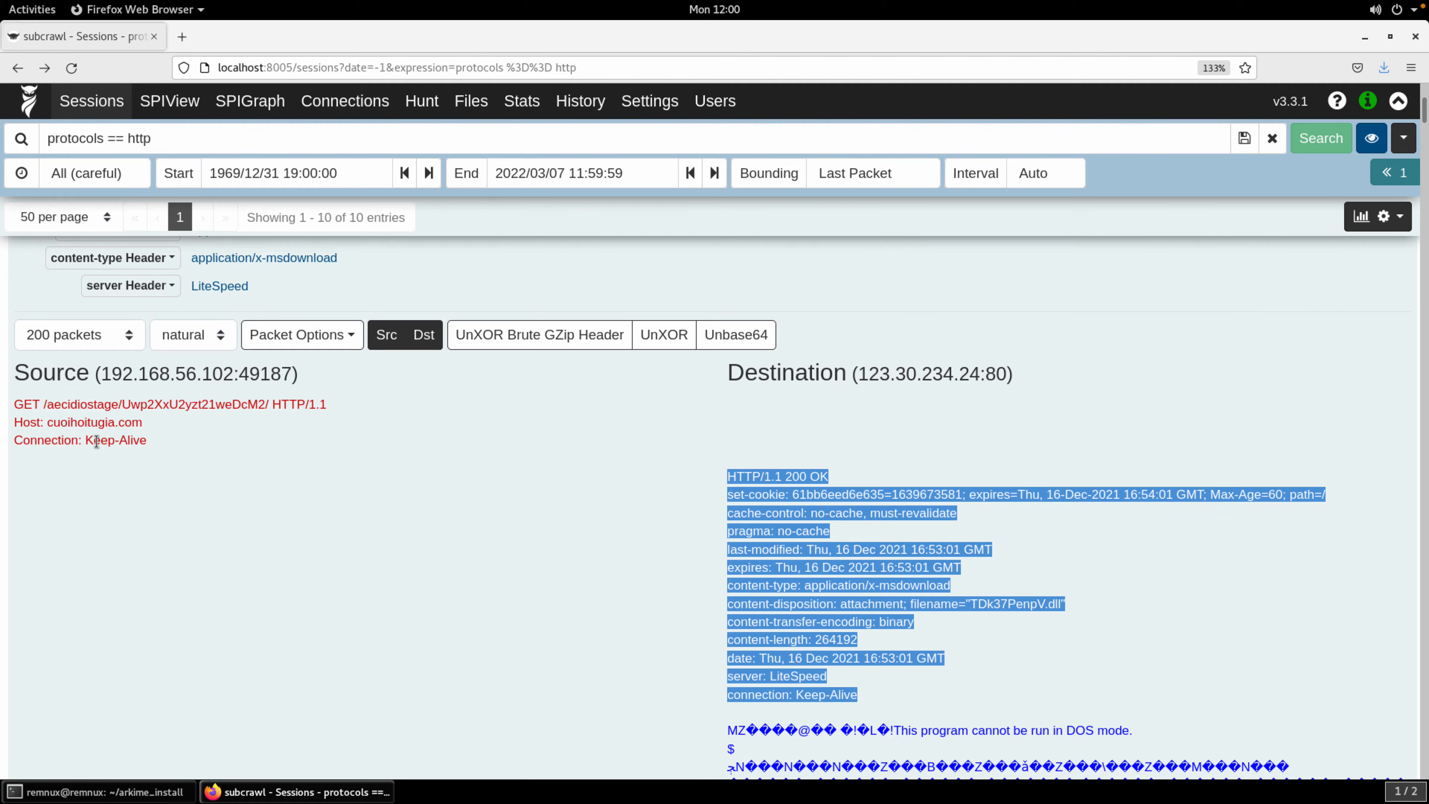
drag(32, 405, 271, 475)
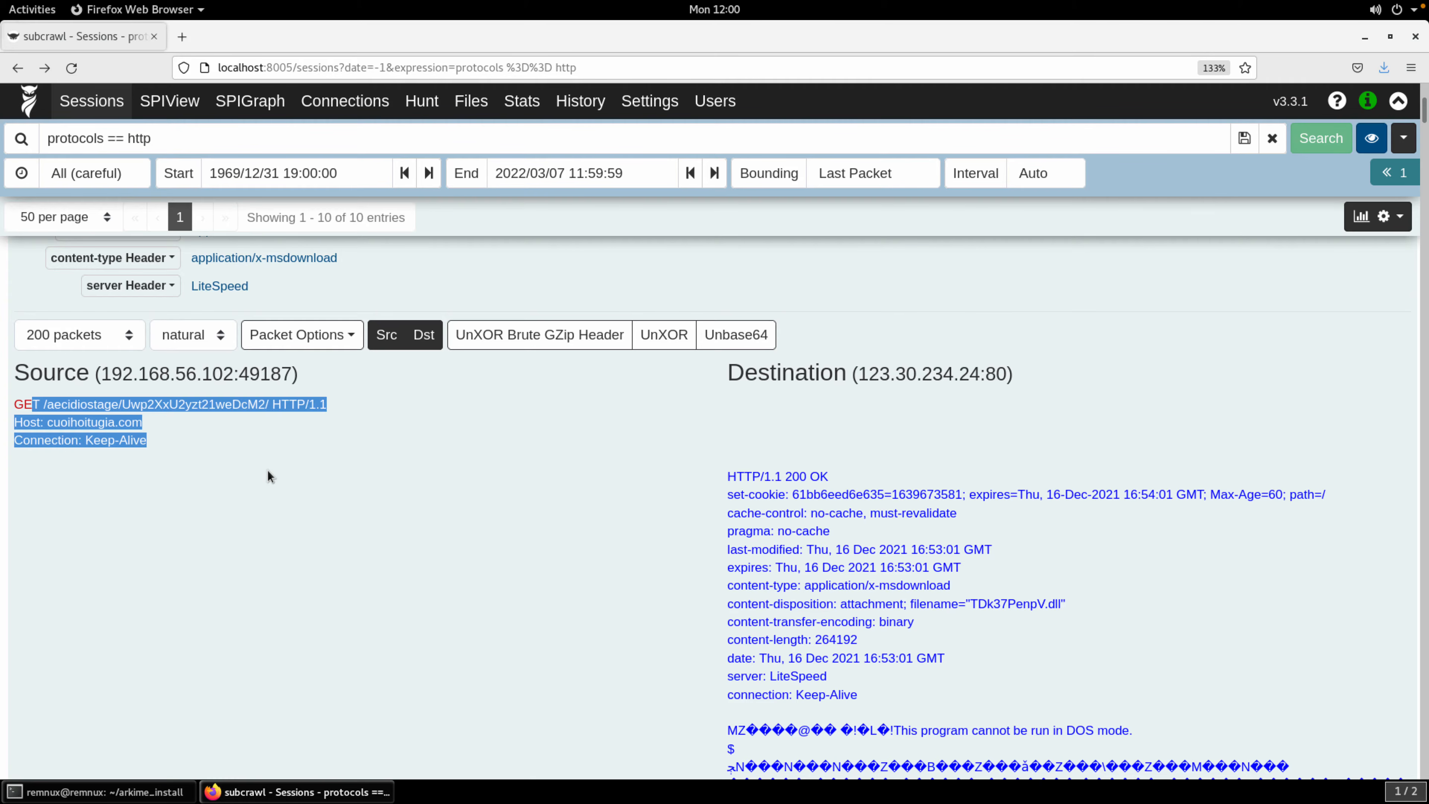
View the actions available for the expanded session and the options for its Community Id
scroll(297, 443, up, 10)
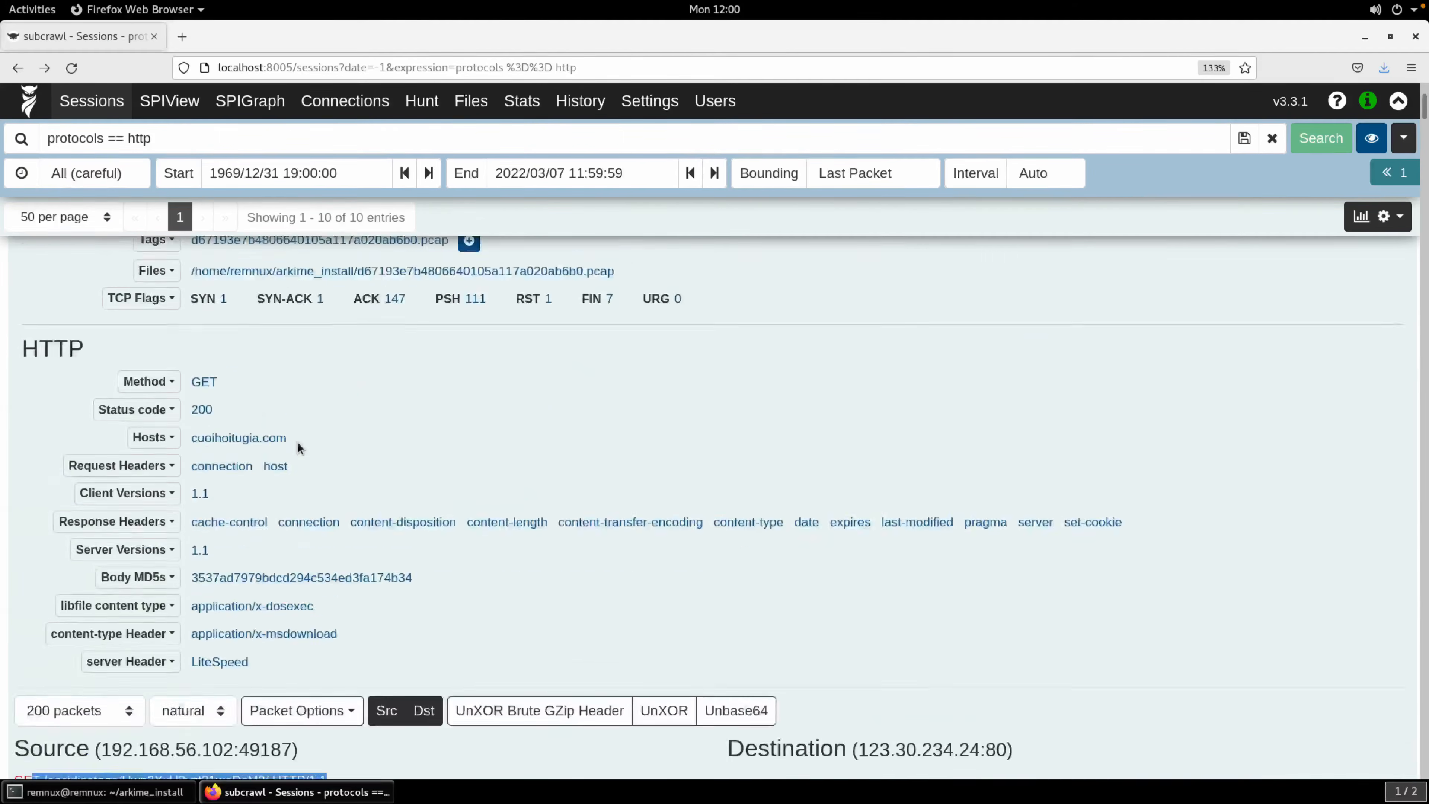
scroll(298, 444, down, 3)
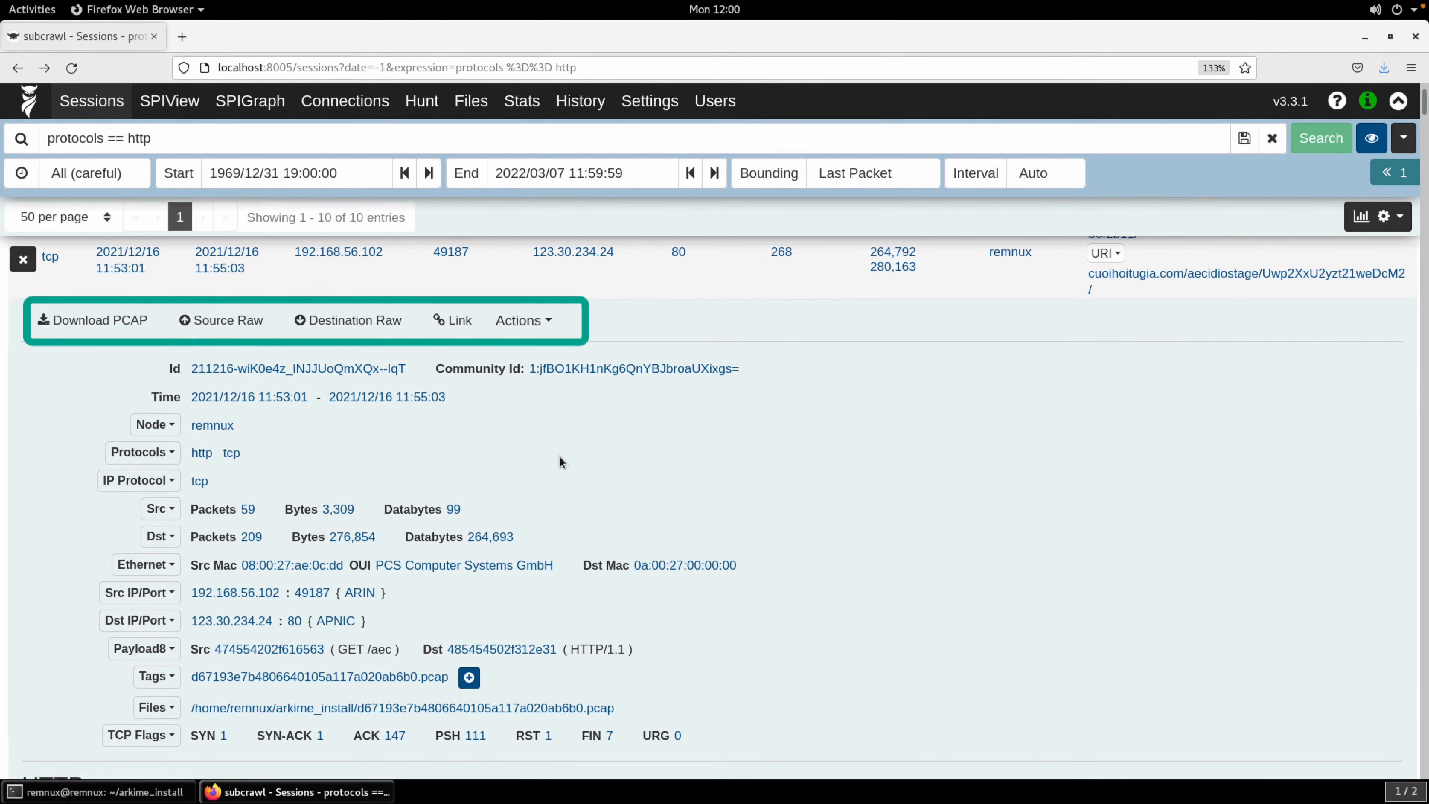
click(550, 326)
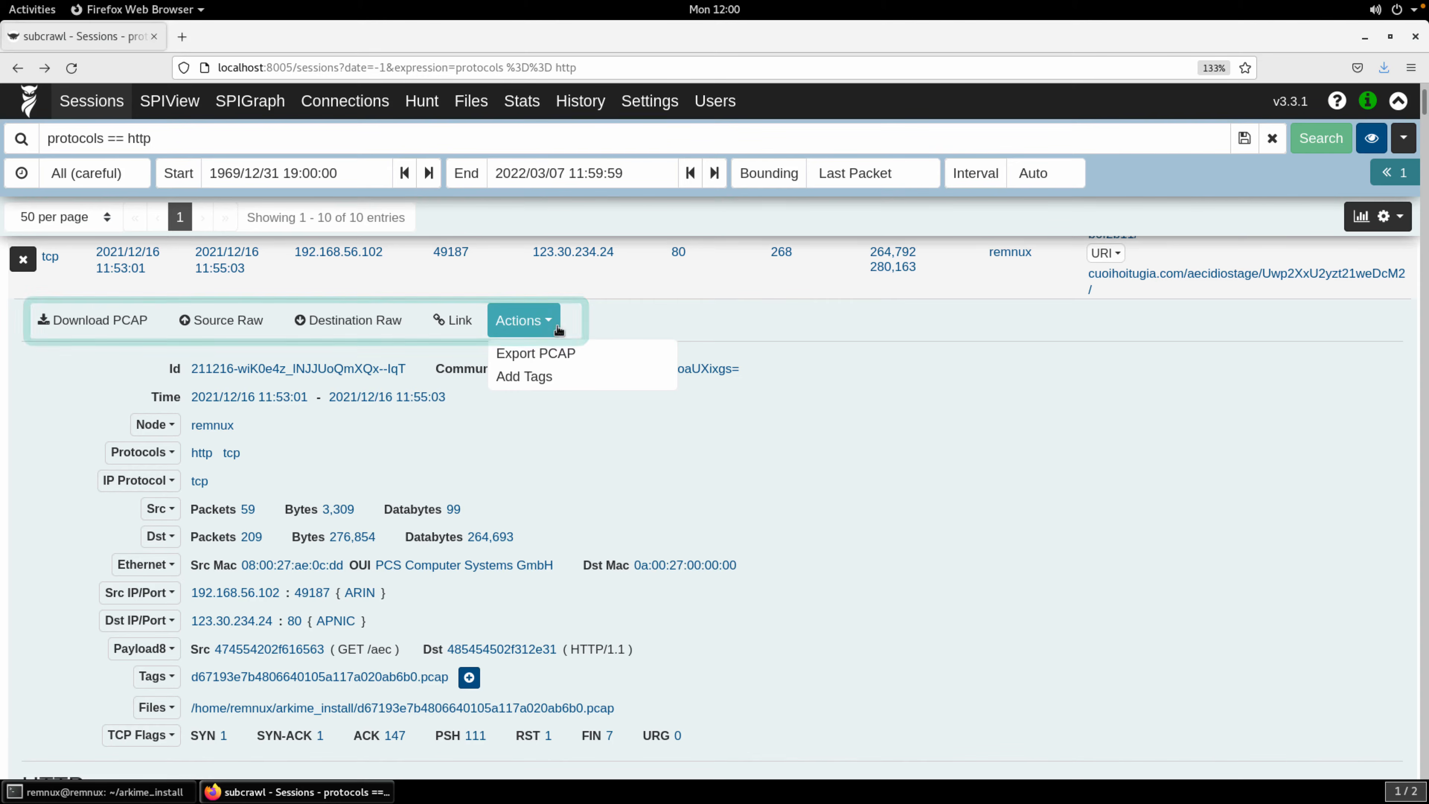
click(638, 456)
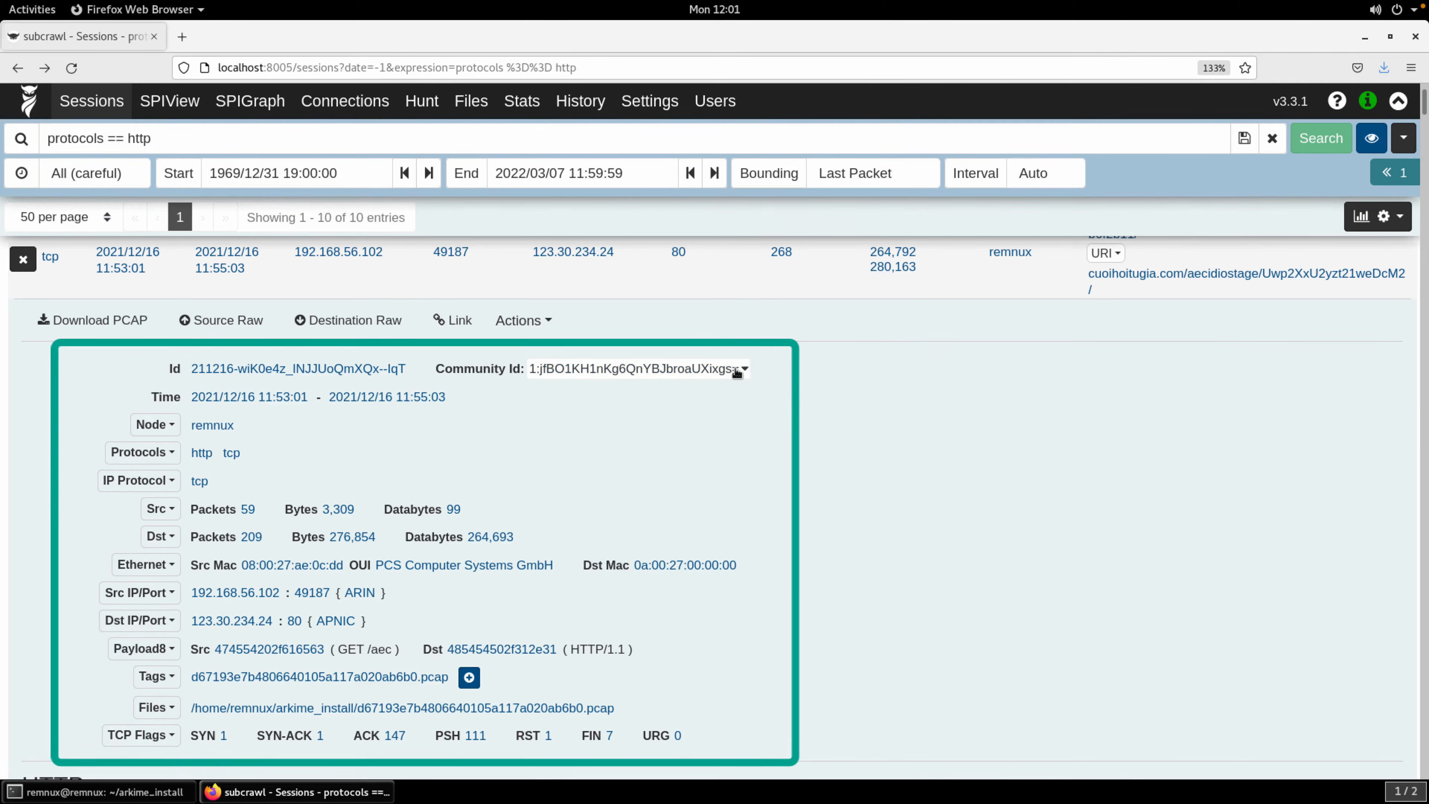
click(744, 369)
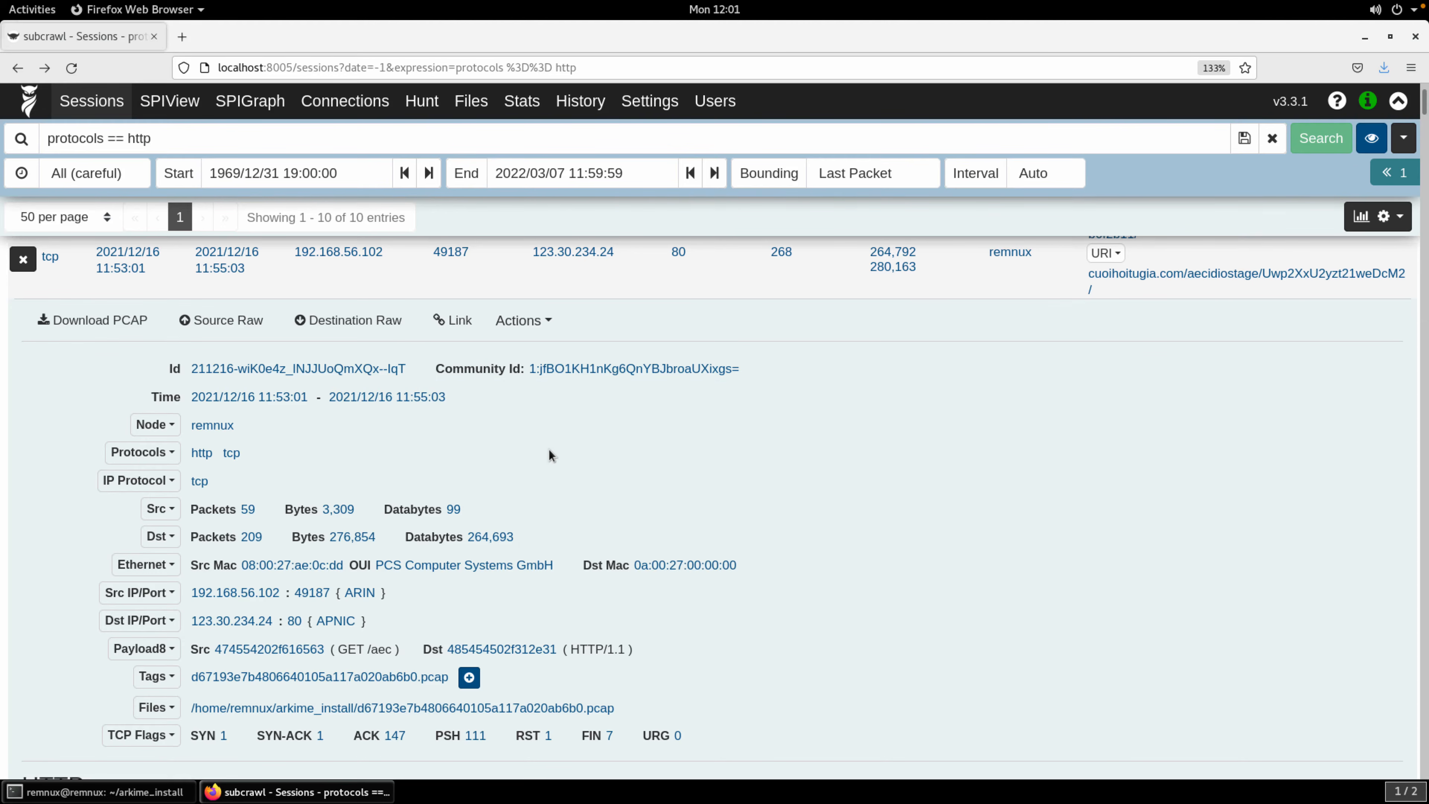
Review the session's general fields and its HTTP metadata, from the method and host to the body MD5 and server header
scroll(549, 454, down, 5)
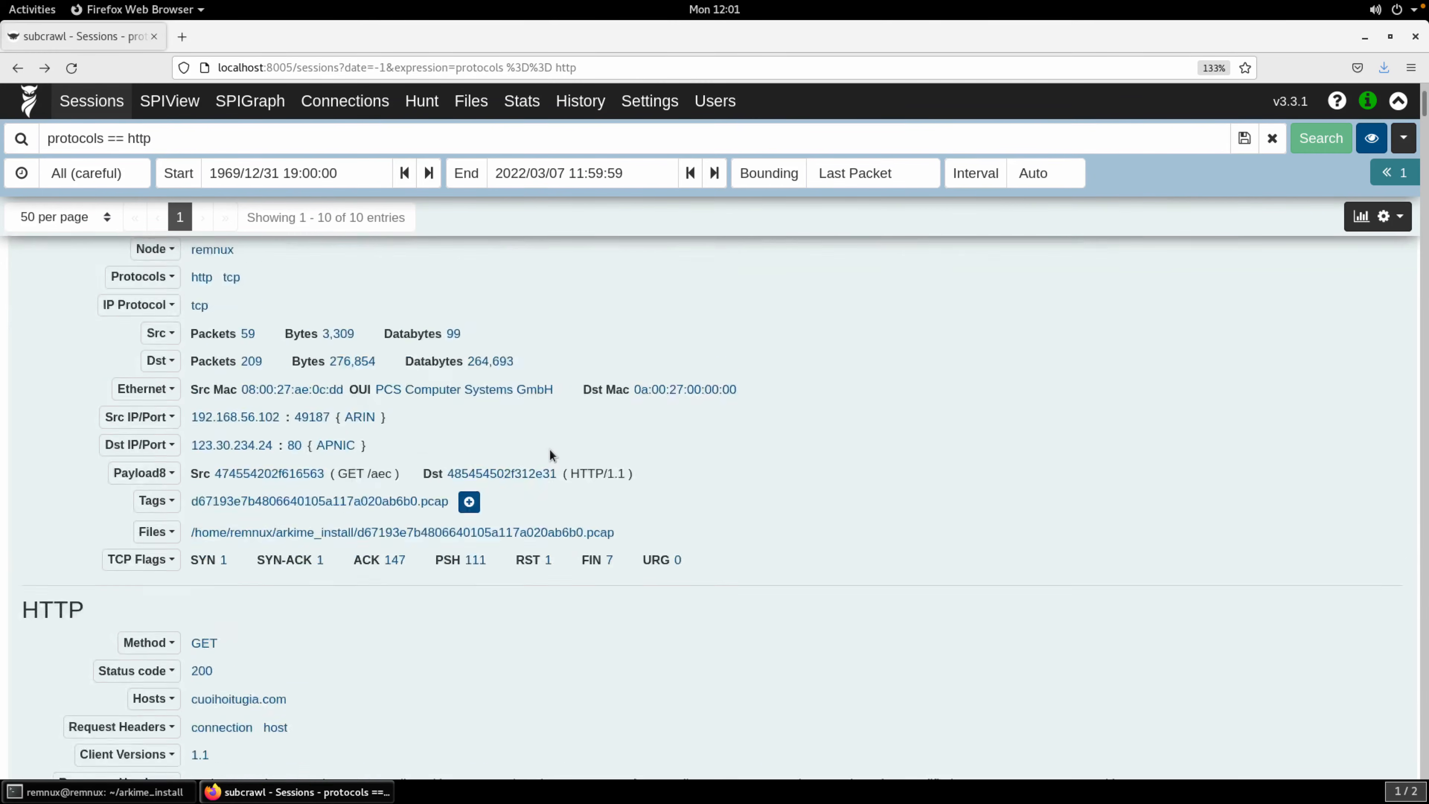
scroll(551, 454, up, 2)
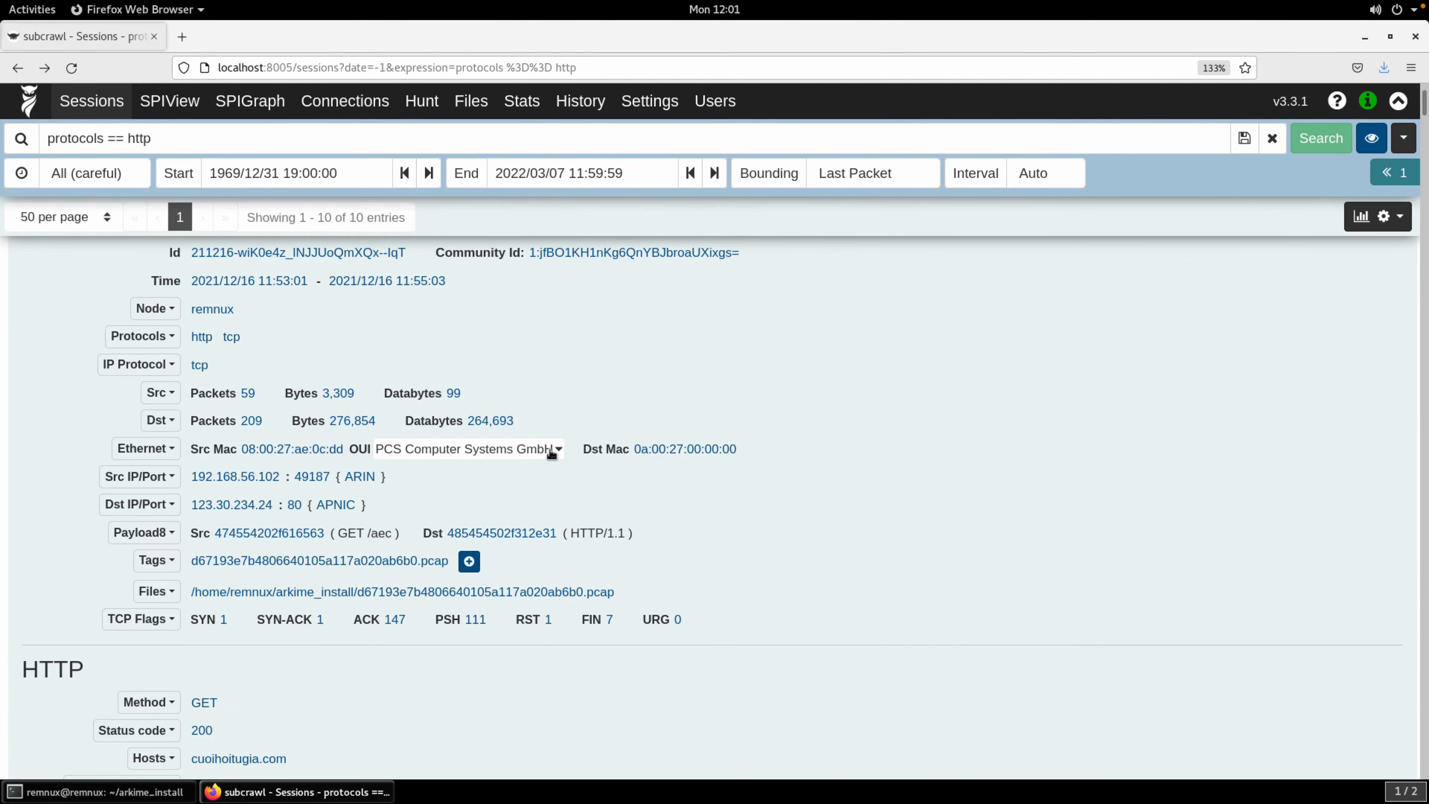
scroll(550, 454, up, 2)
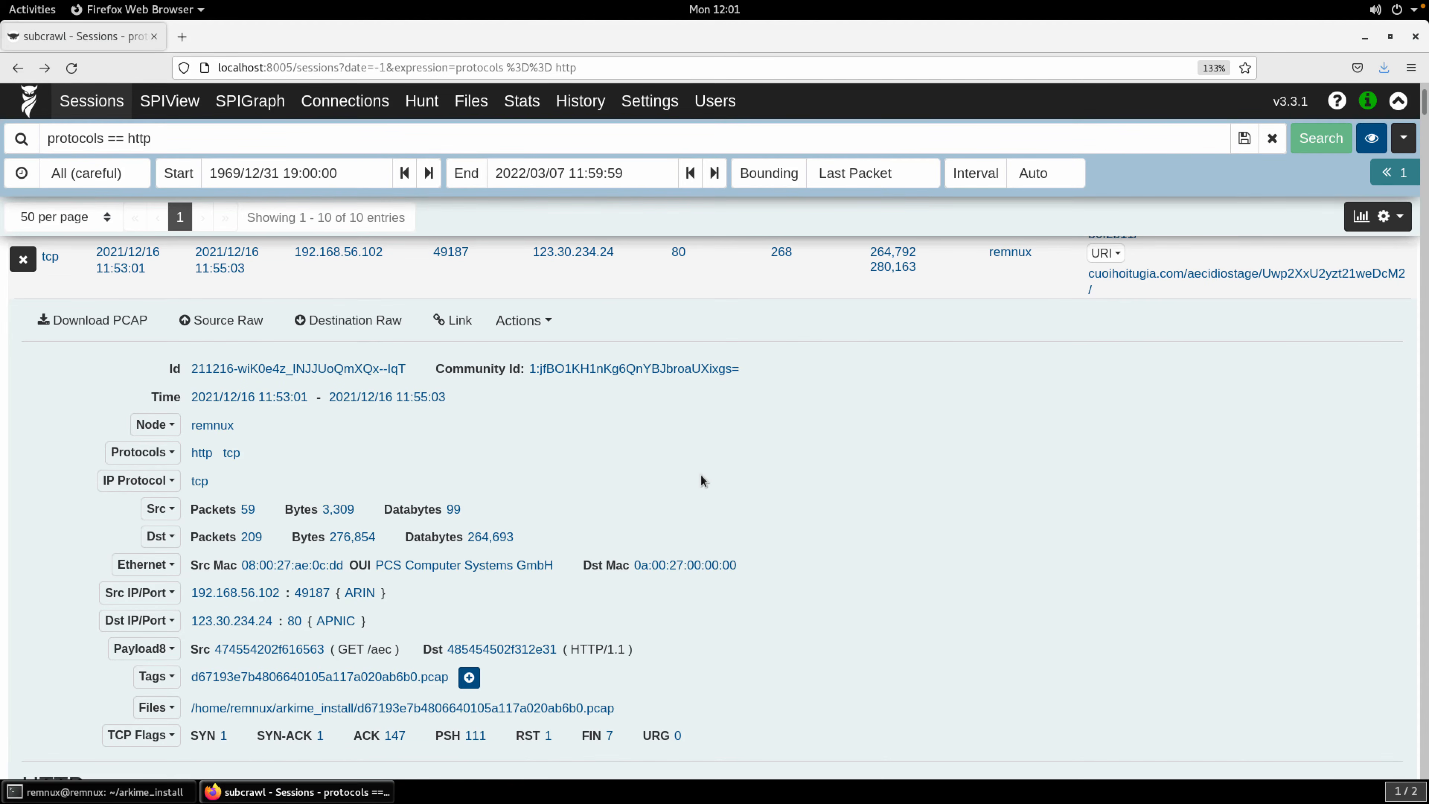
scroll(701, 480, down, 7)
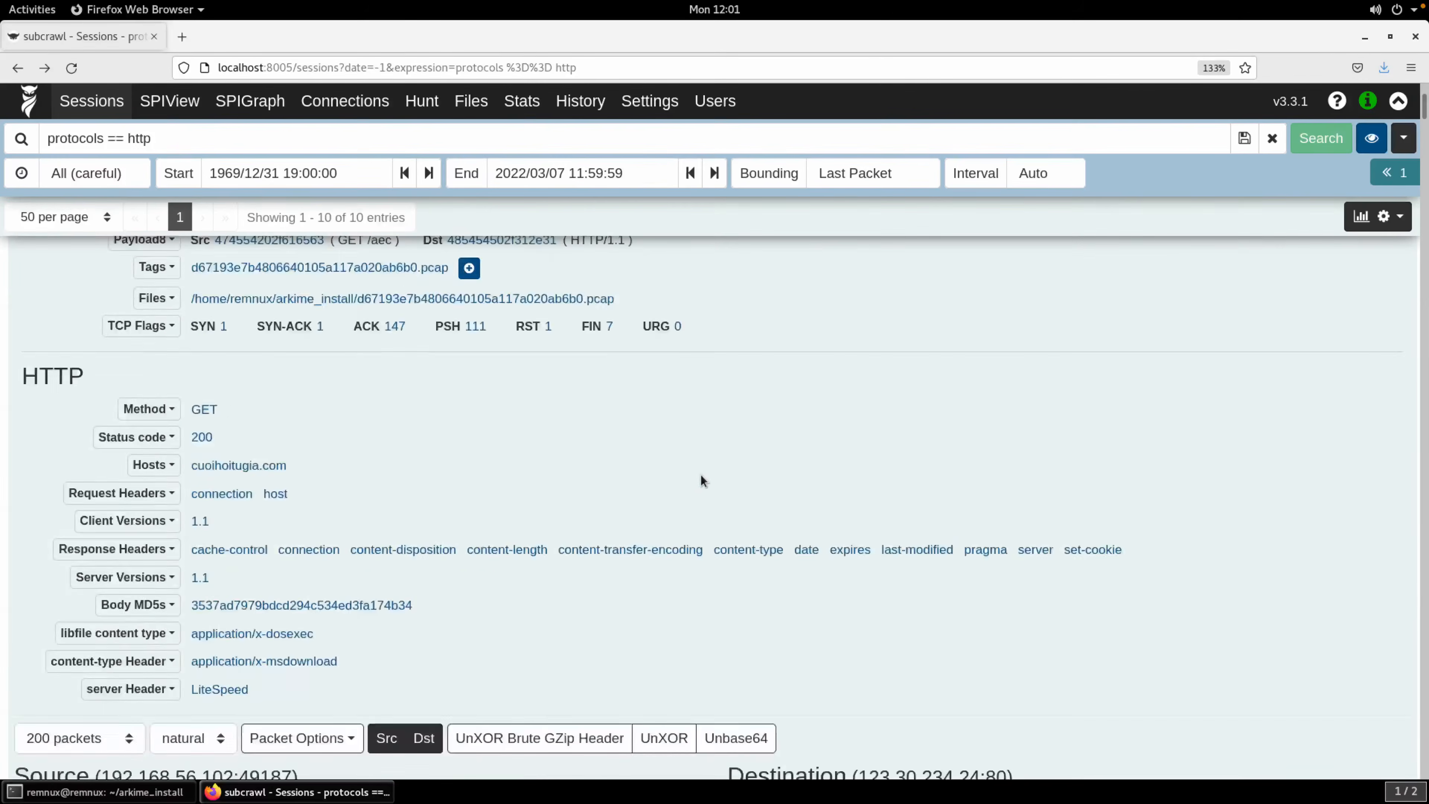
scroll(701, 479, down, 3)
scroll(701, 480, up, 2)
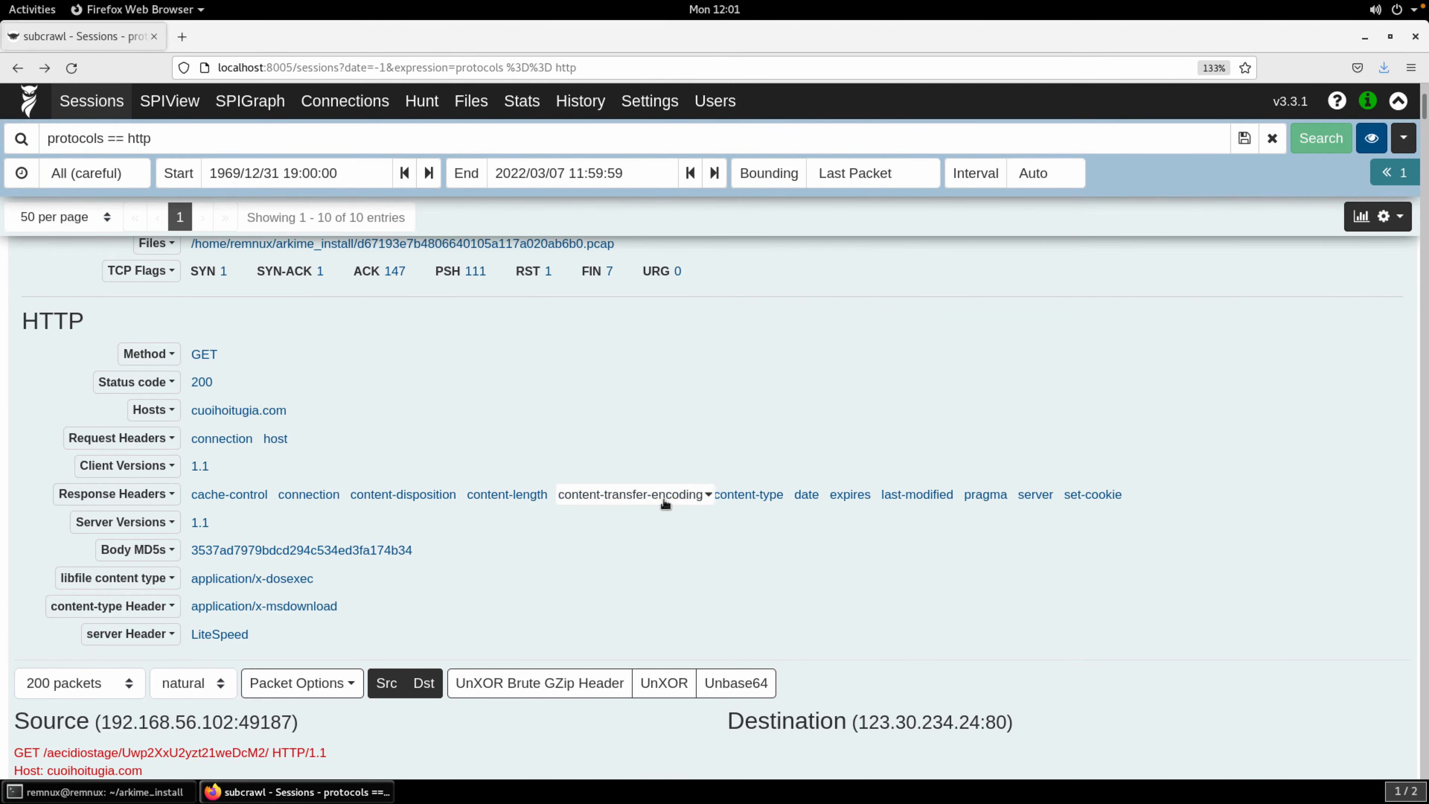
scroll(664, 501, down, 8)
scroll(664, 501, up, 2)
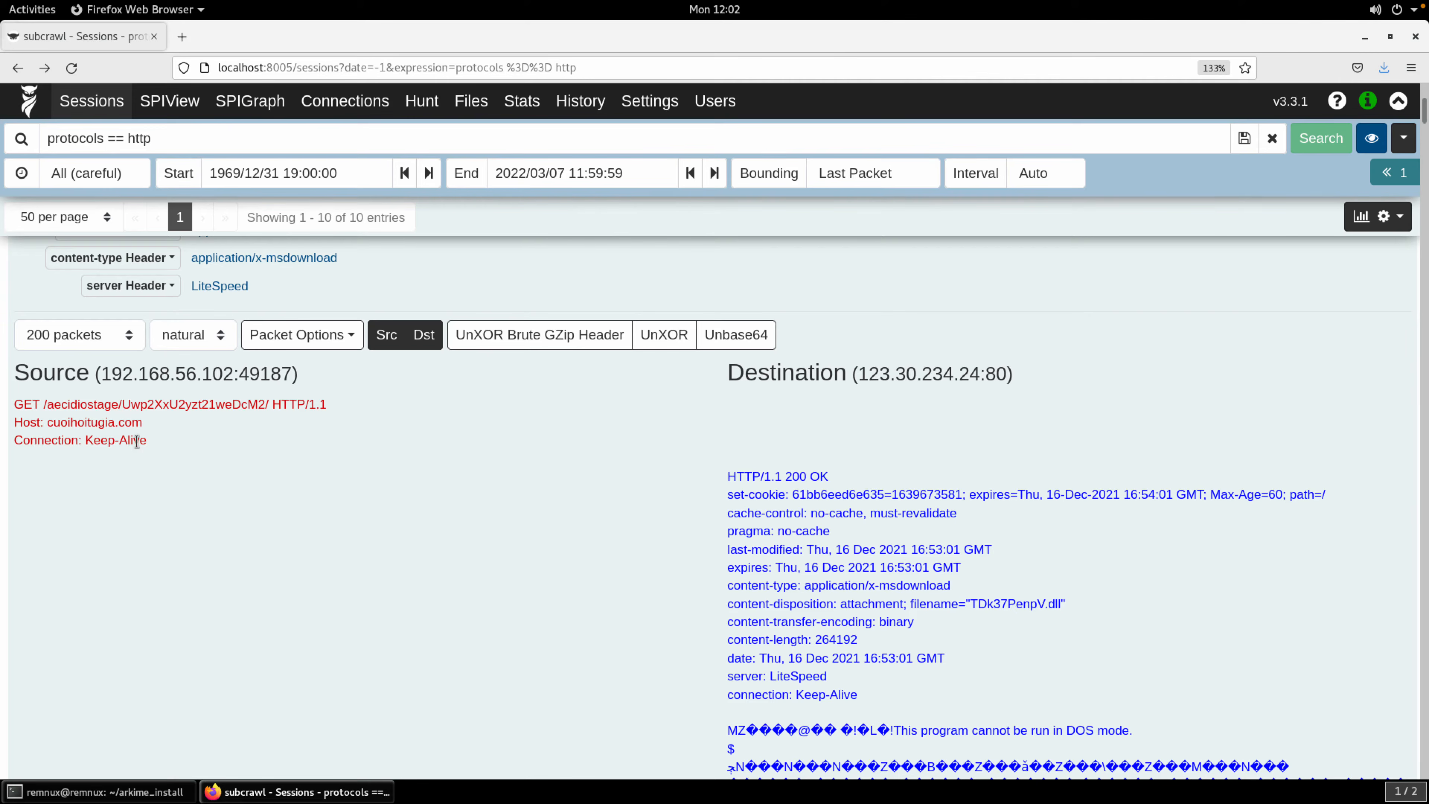
Compare the full source request with the destination's response header block by highlighting each in turn
drag(136, 441, 10, 406)
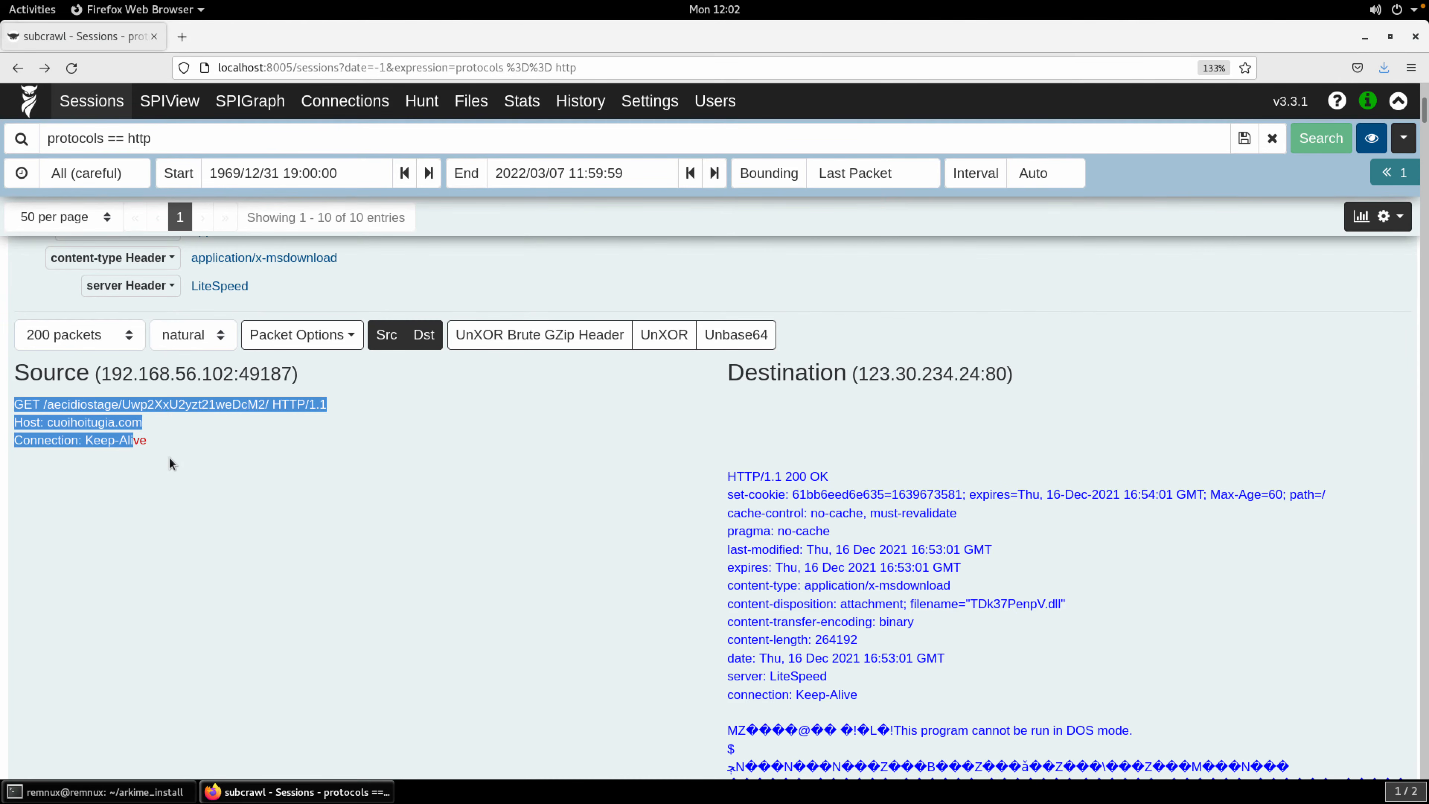
click(157, 465)
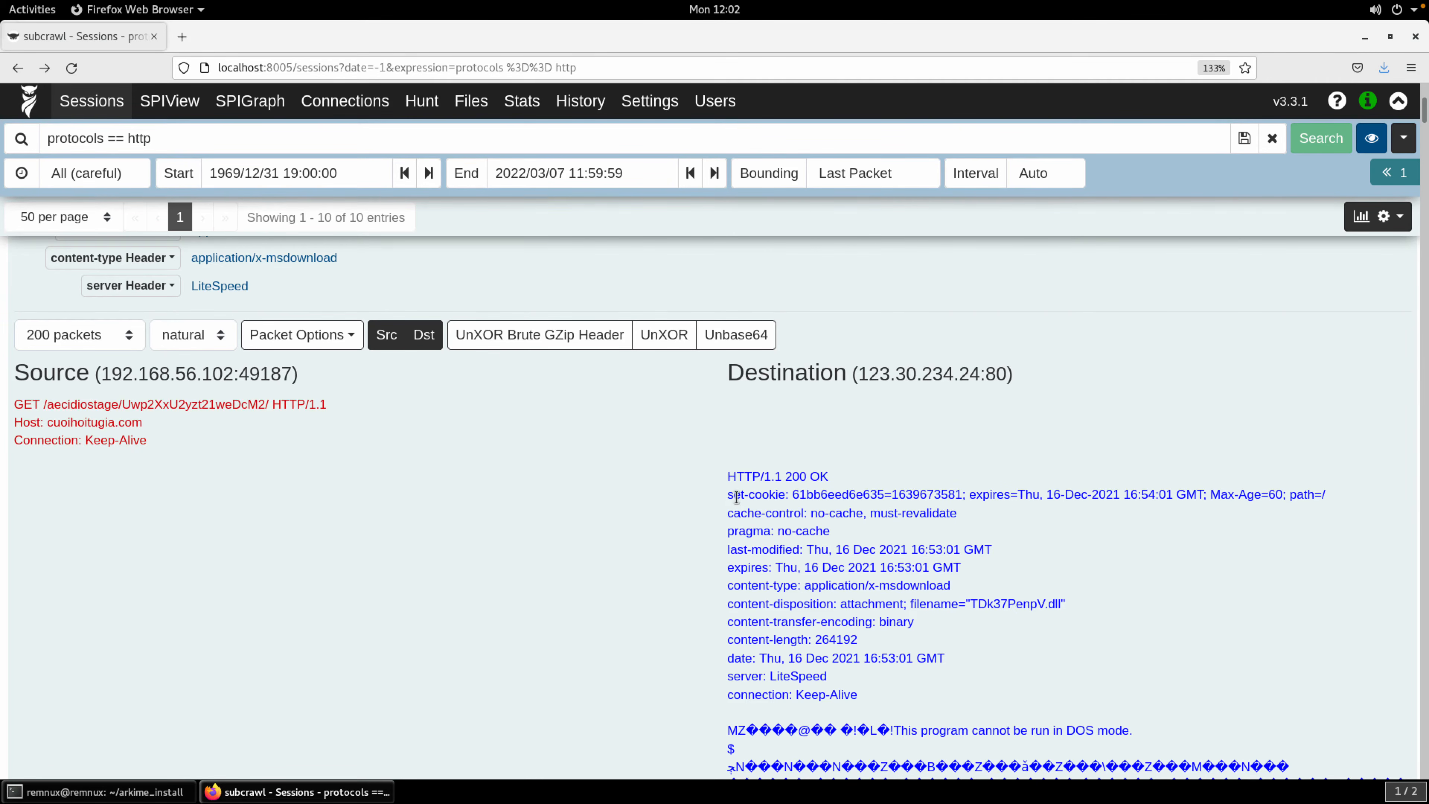
drag(727, 477, 860, 697)
click(671, 684)
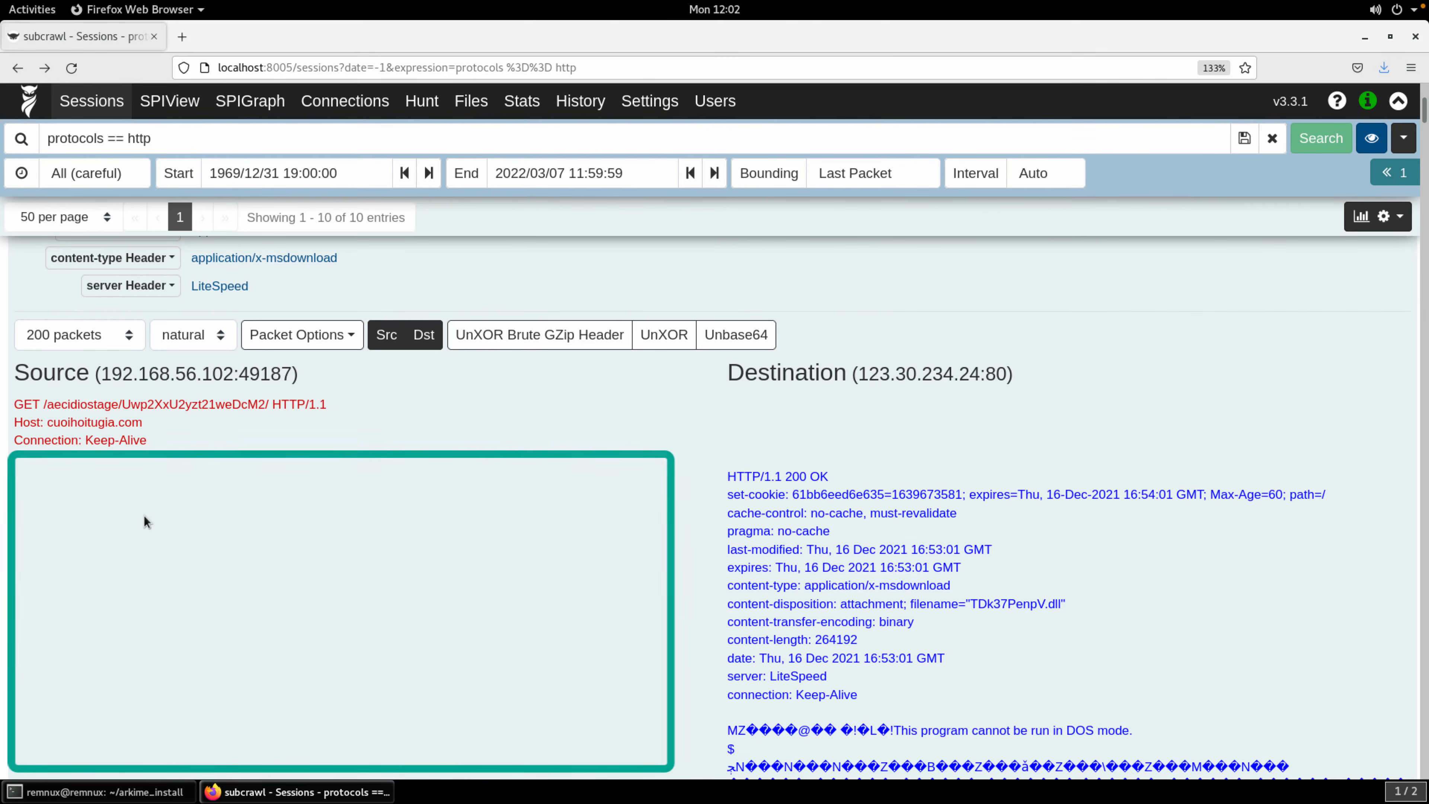
Examine the start of the binary response body and the URI path in the GET request that retrieved it
scroll(107, 484, down, 5)
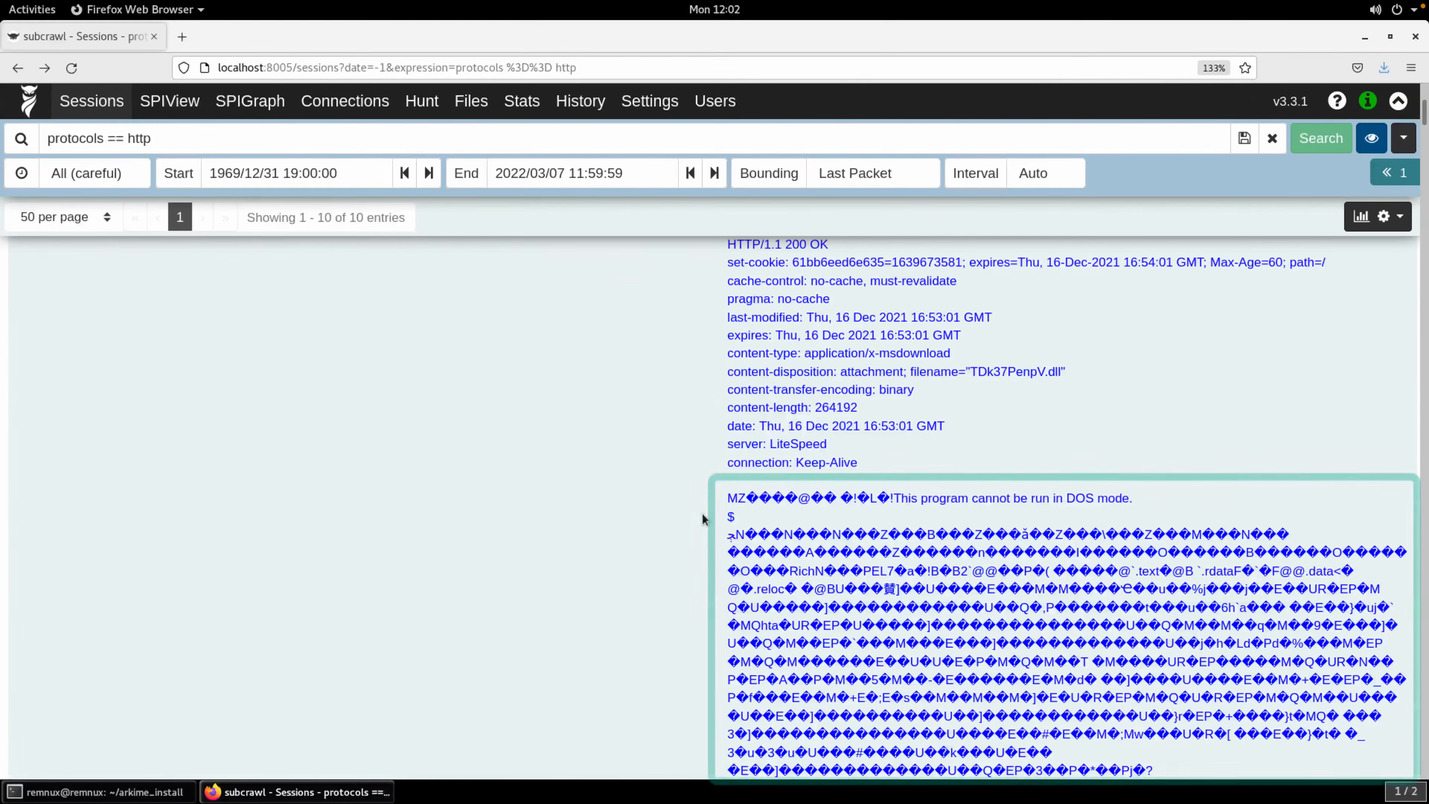
drag(728, 499, 931, 680)
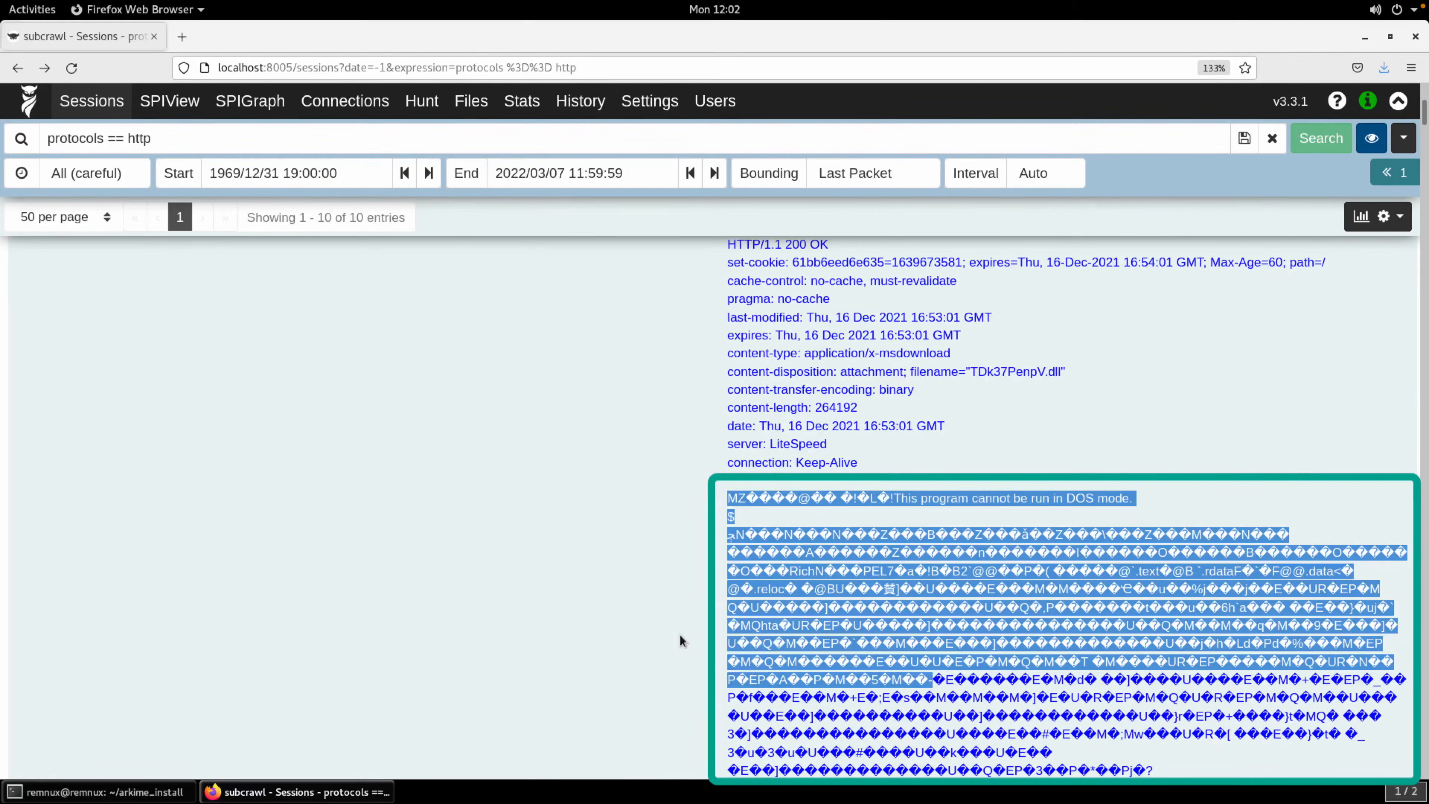
click(649, 593)
drag(728, 499, 1114, 500)
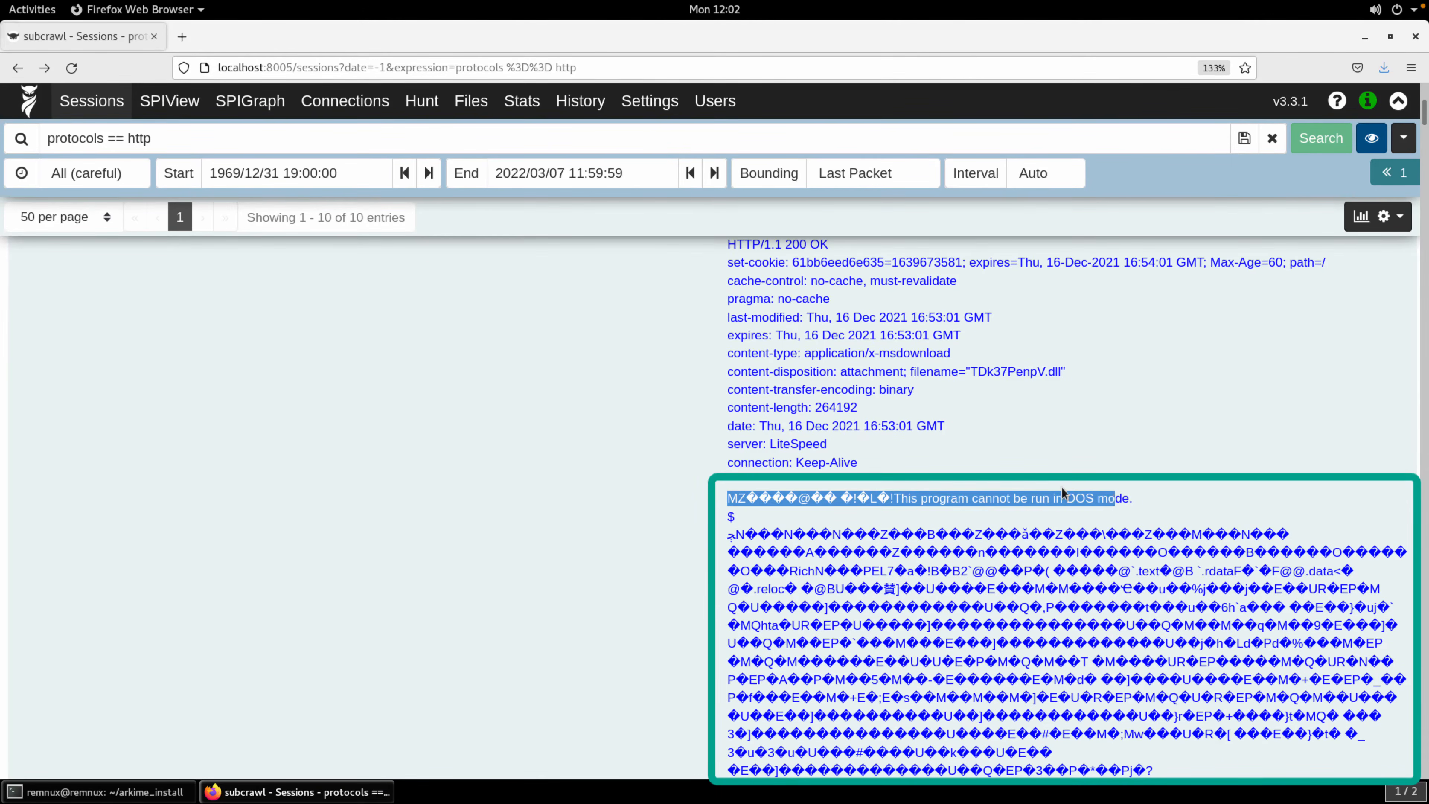
scroll(1062, 485, up, 4)
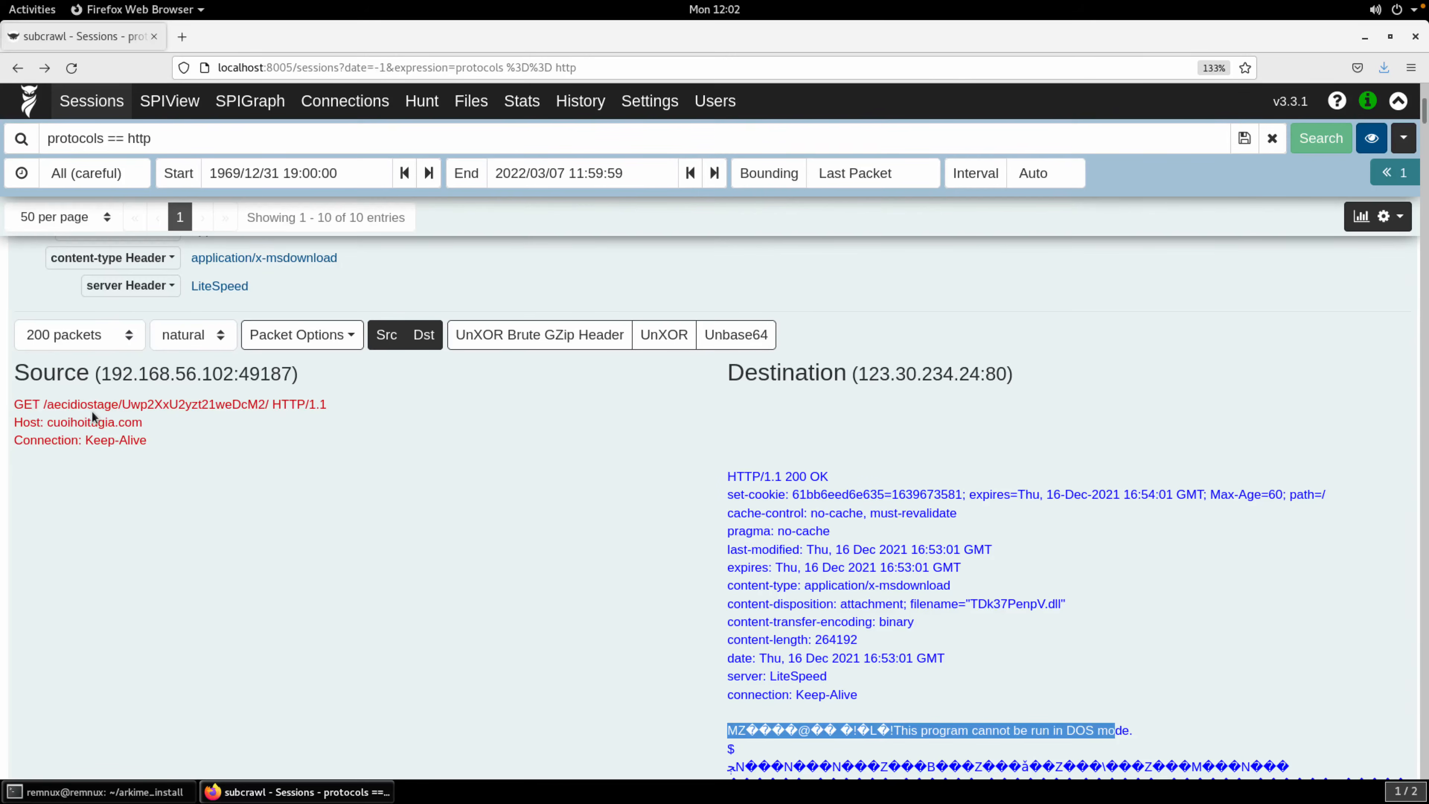
drag(269, 404, 48, 403)
click(211, 608)
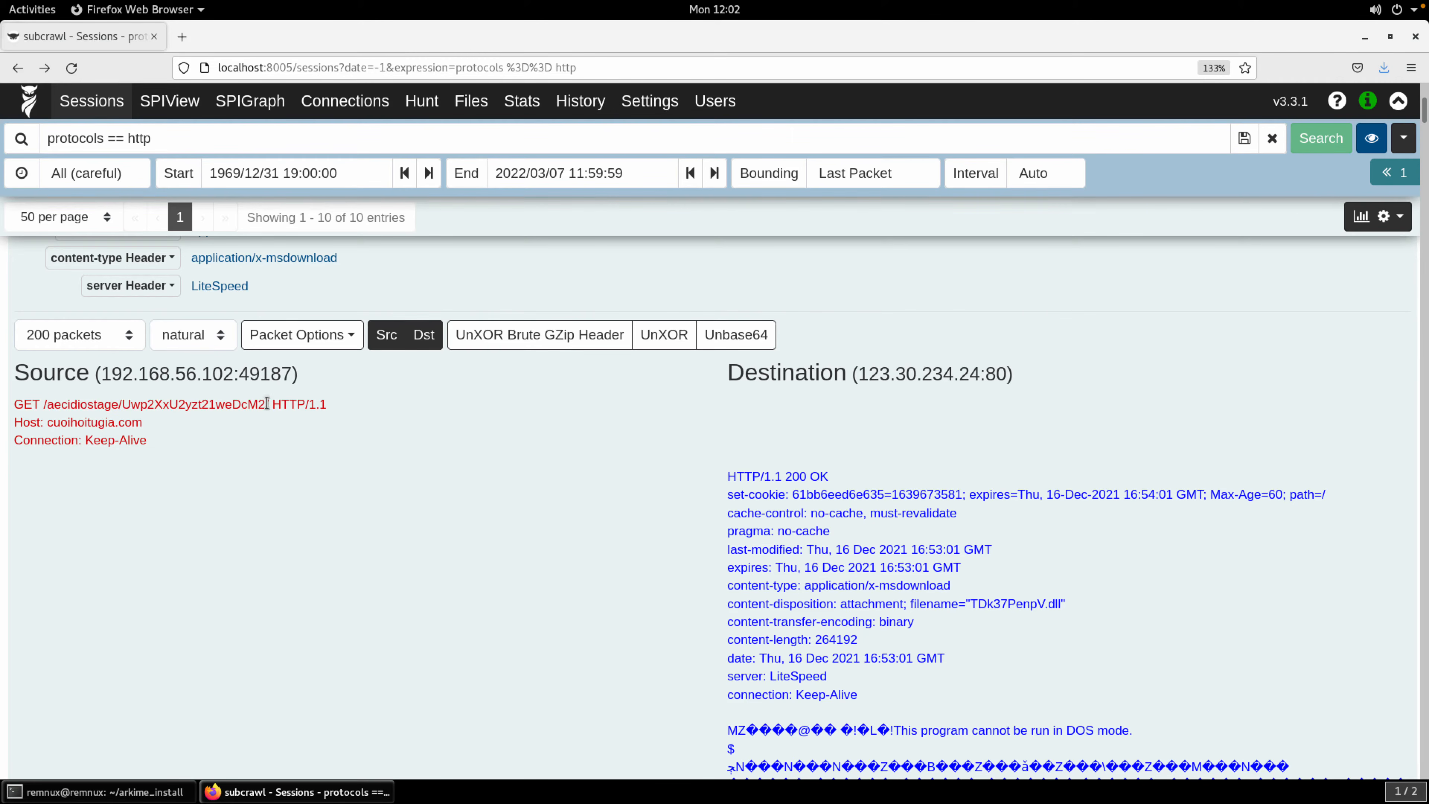
Check the response body for executable markers, highlighting the MZ signature and the text "This program cannot be run in DOS mode"
scroll(293, 438, down, 6)
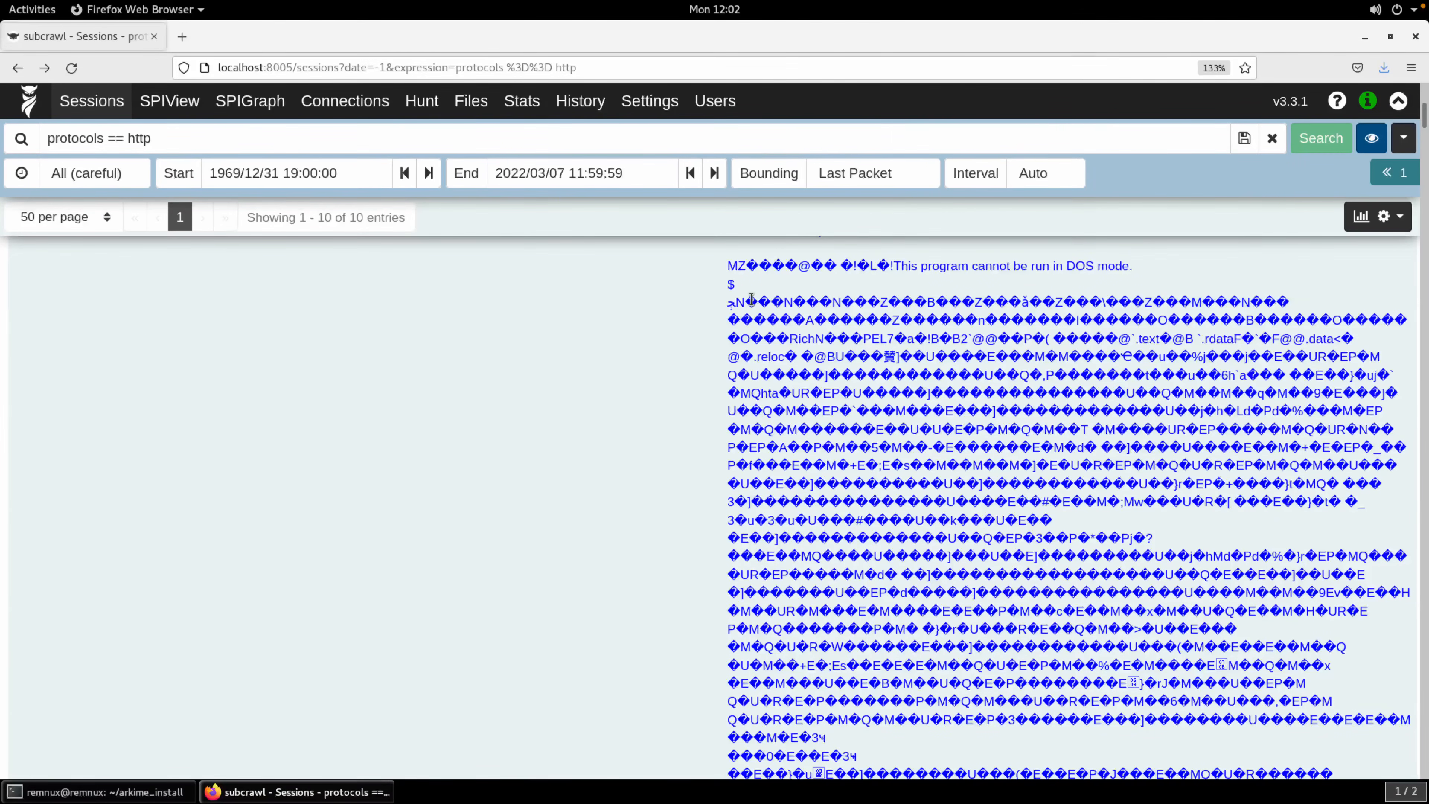
scroll(751, 332, up, 2)
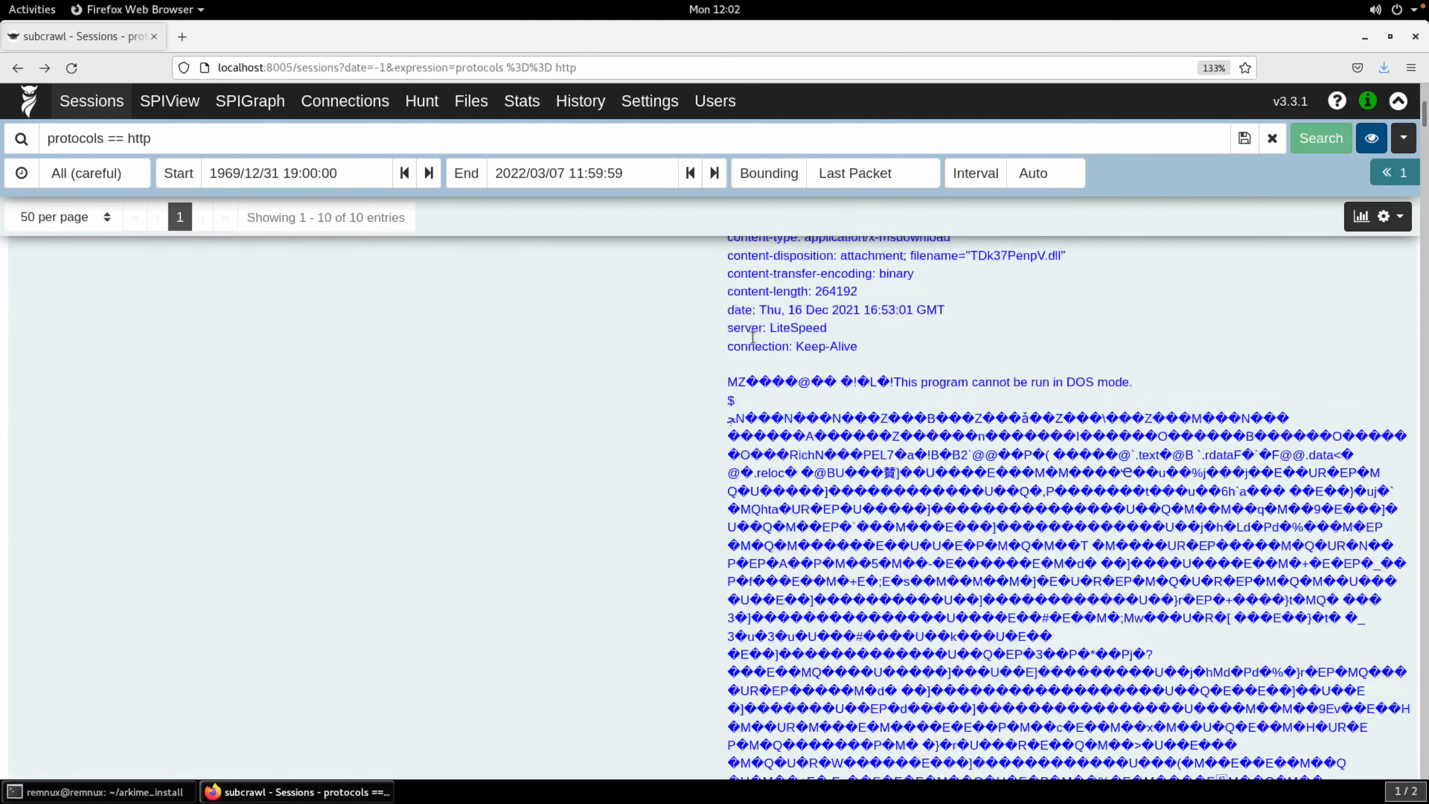
double_click(737, 381)
drag(894, 381, 1122, 384)
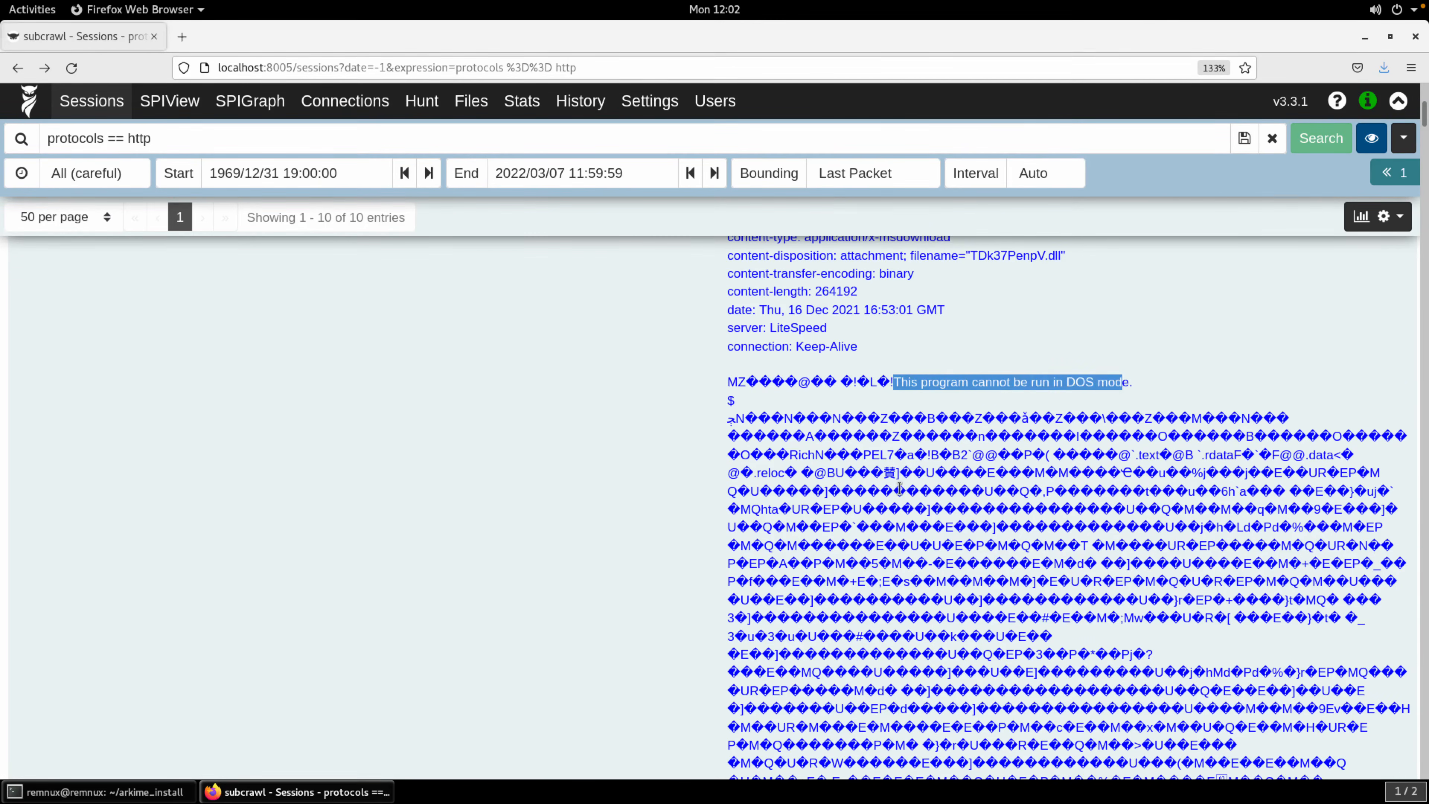
scroll(899, 487, down, 2)
scroll(899, 488, up, 6)
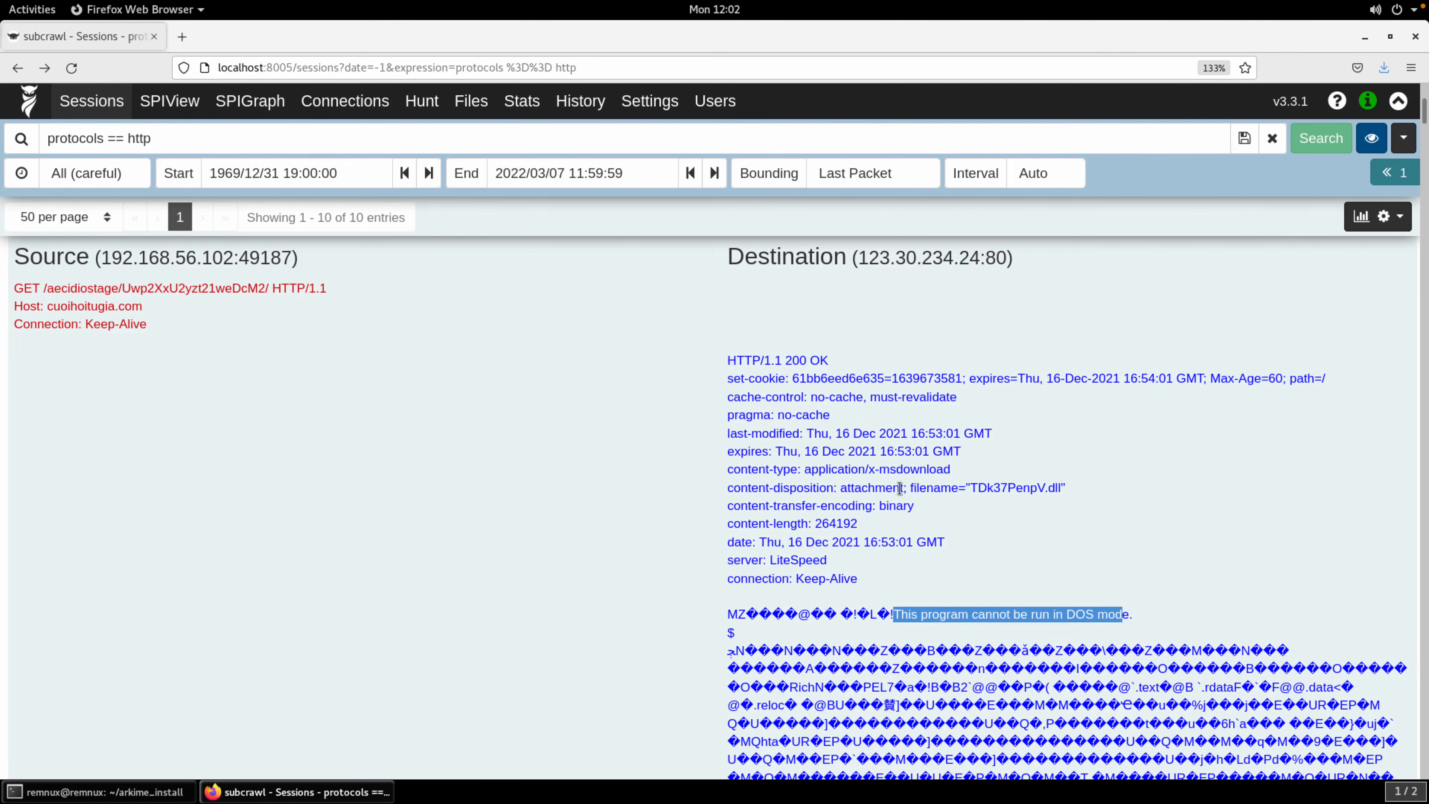
scroll(899, 487, up, 4)
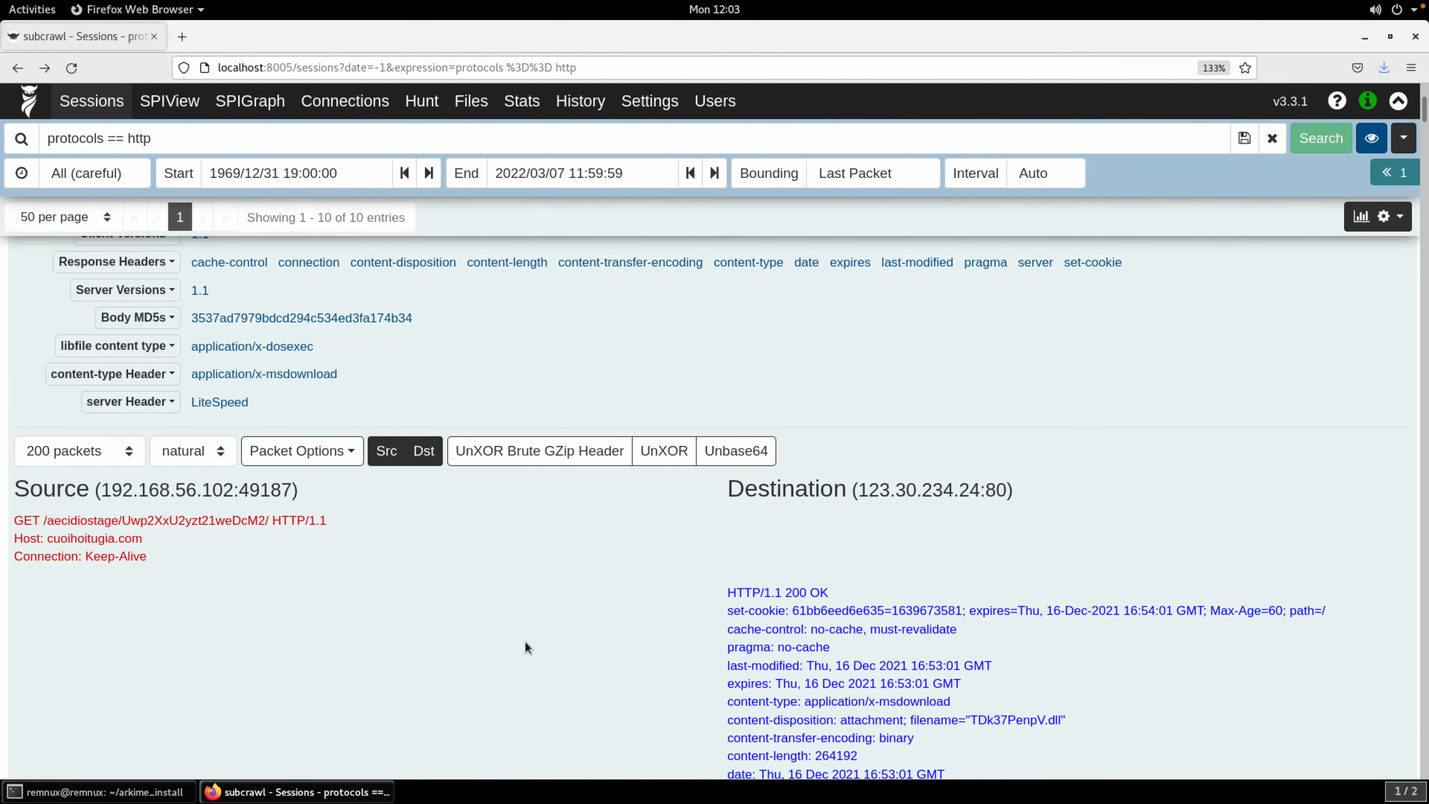
Display the session's packets as hex and examine the MZ header and DOS stub in the destination data
scroll(525, 641, down, 2)
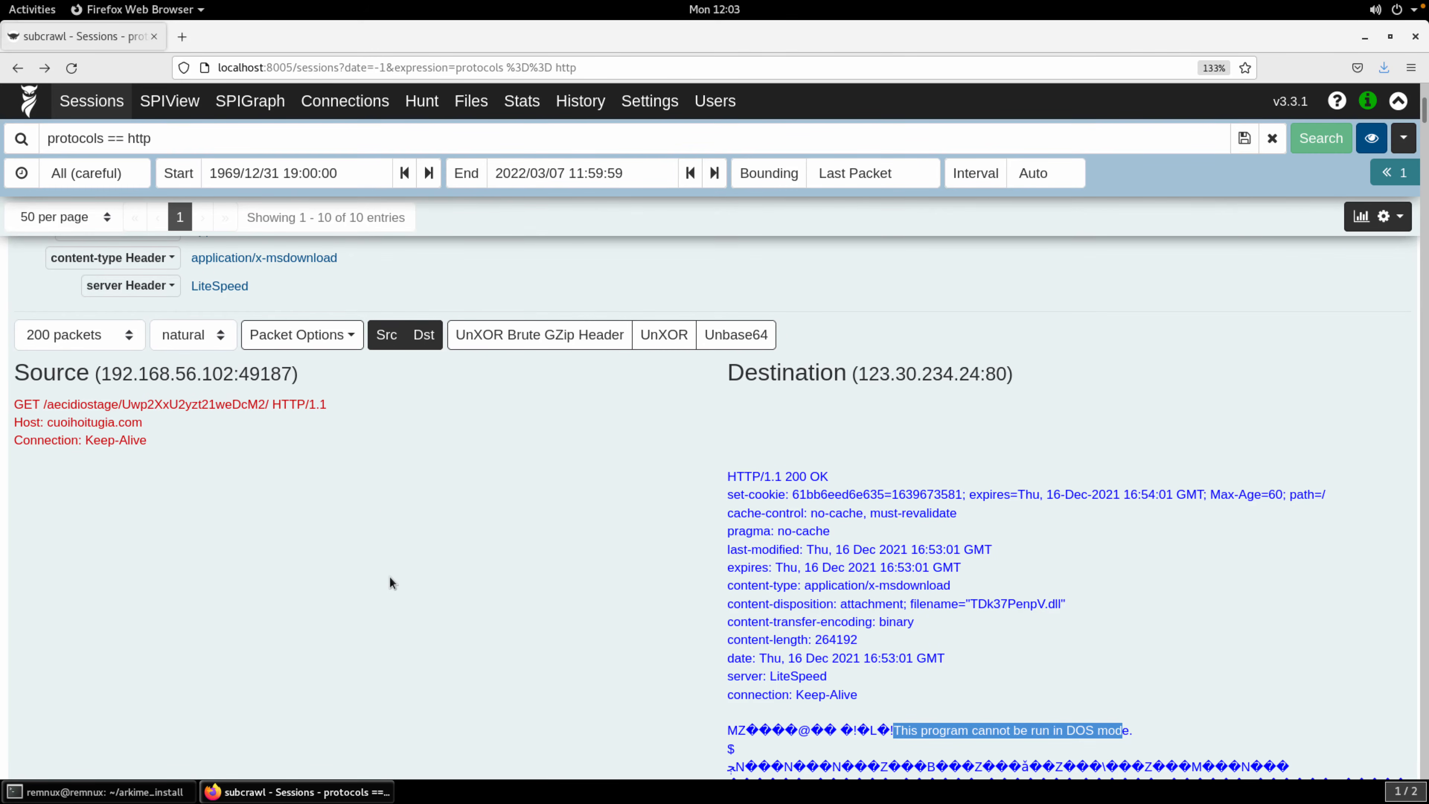
click(222, 337)
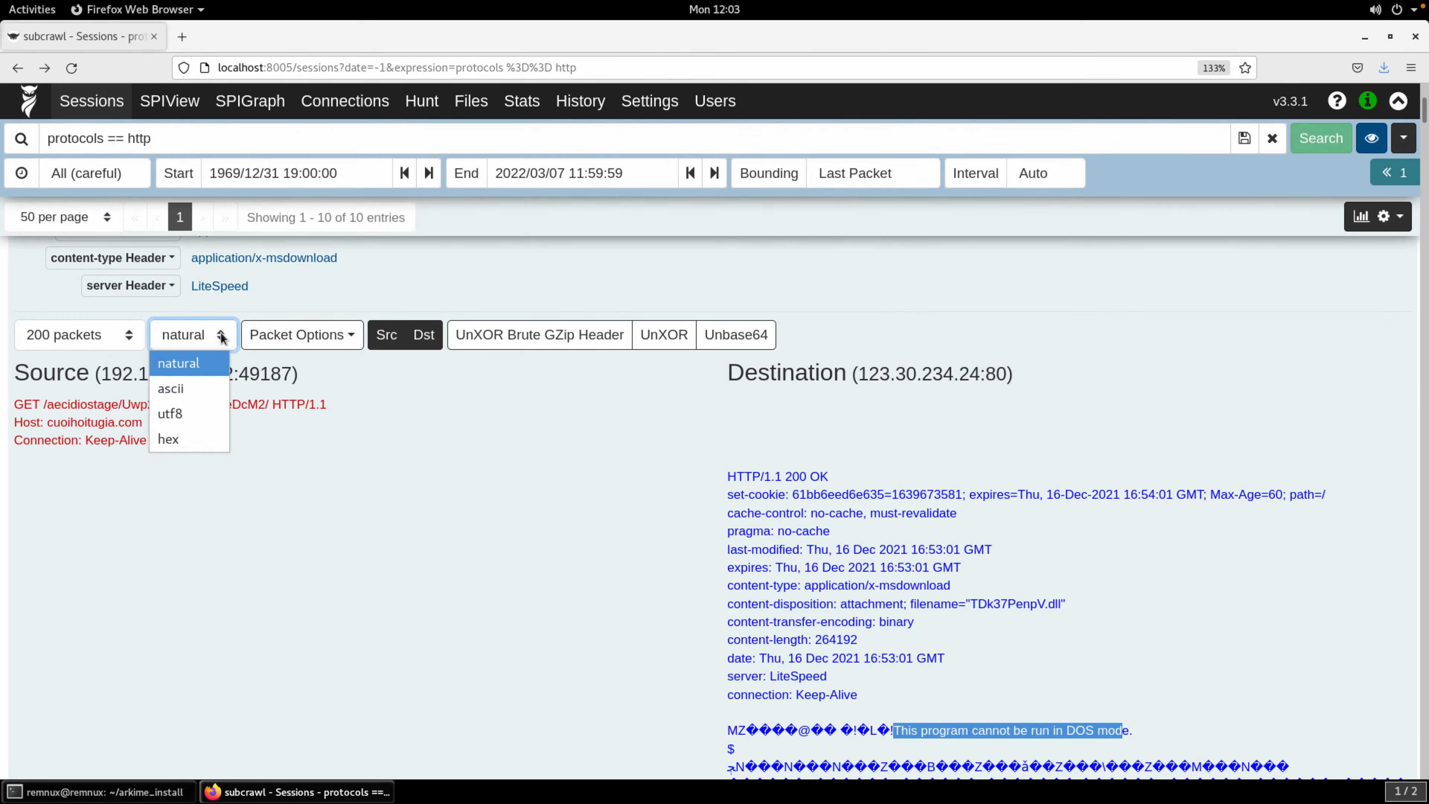
click(220, 439)
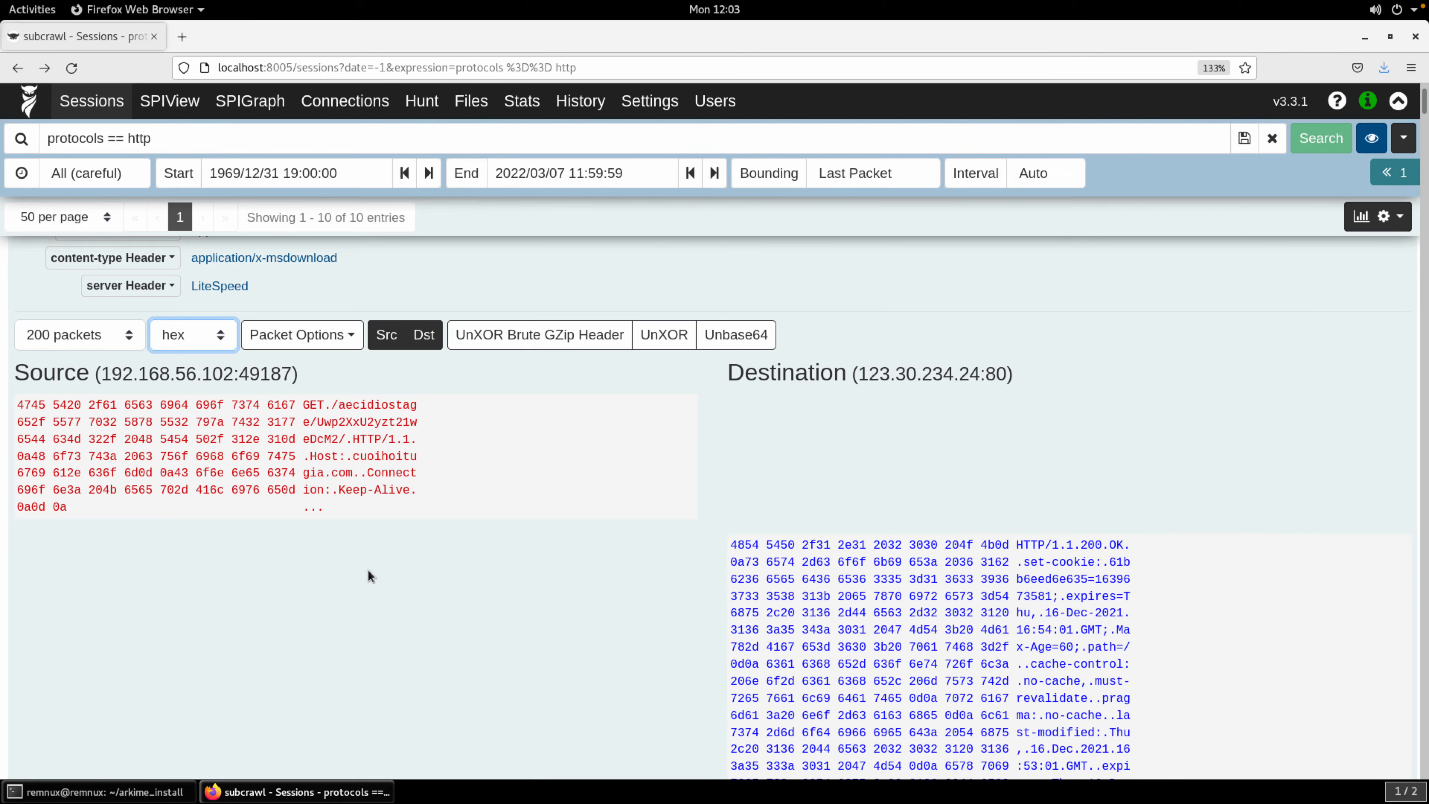
scroll(367, 570, down, 10)
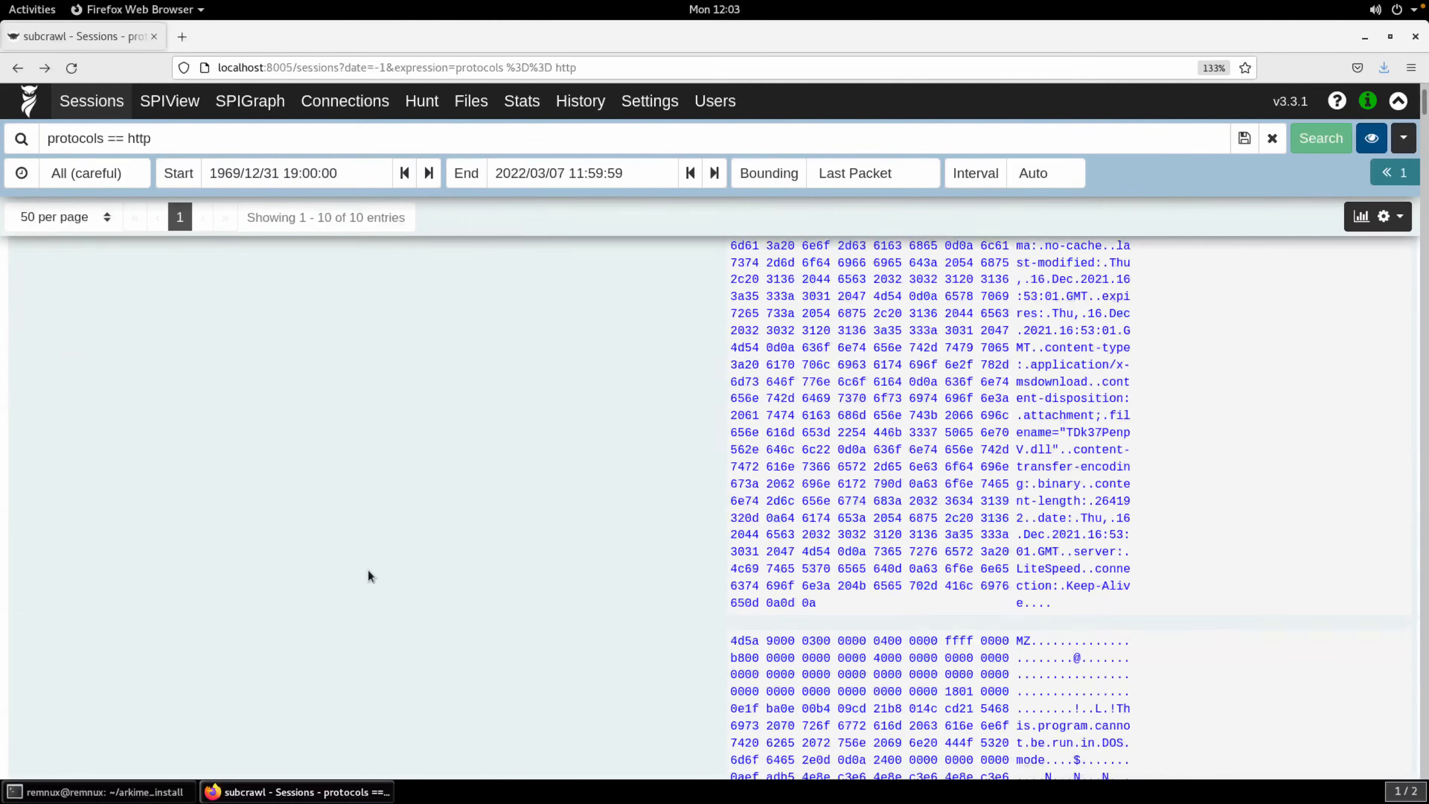
drag(1017, 415, 1116, 559)
click(1085, 506)
click(1116, 558)
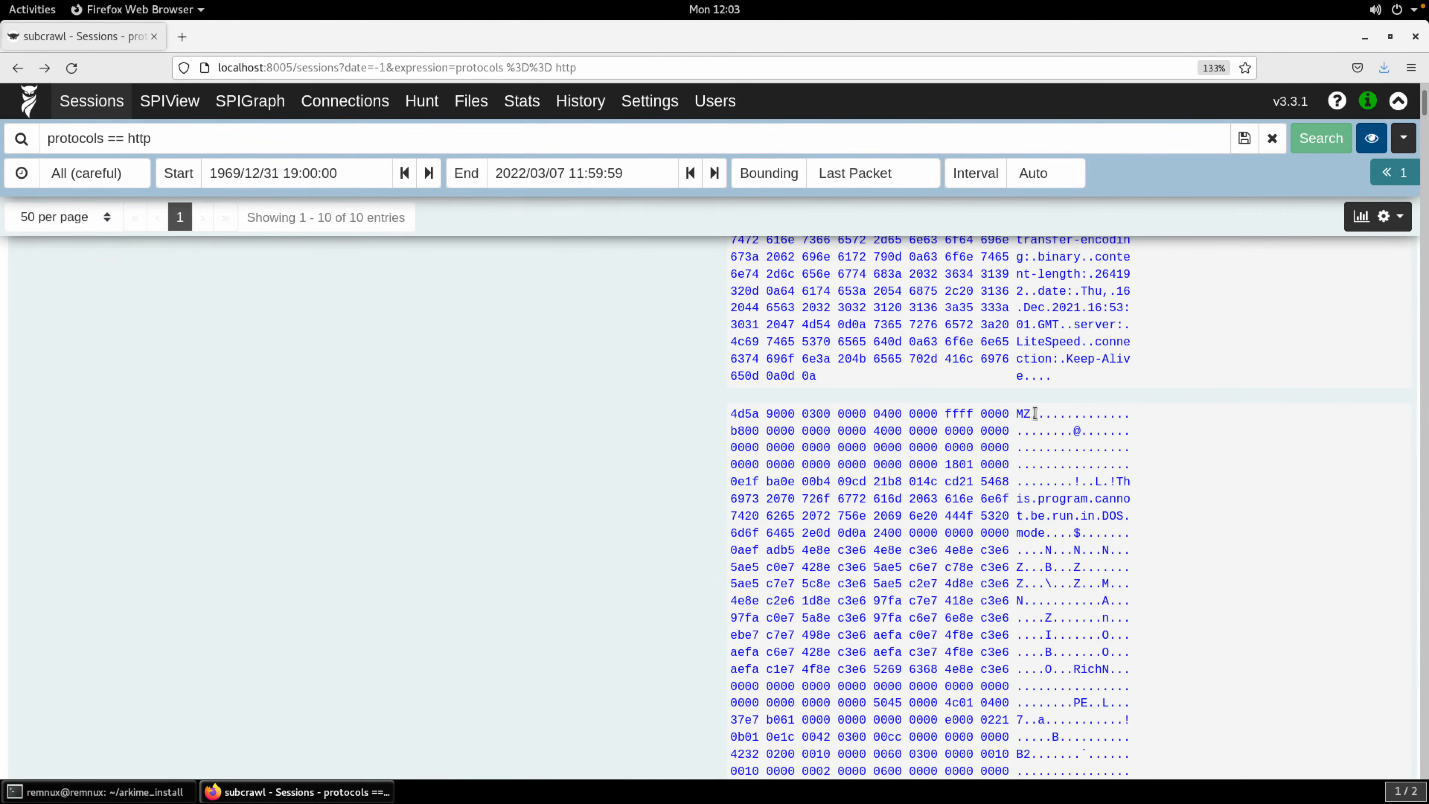
drag(1029, 415, 1071, 420)
Set the session's packet display format back to natural
scroll(562, 432, up, 10)
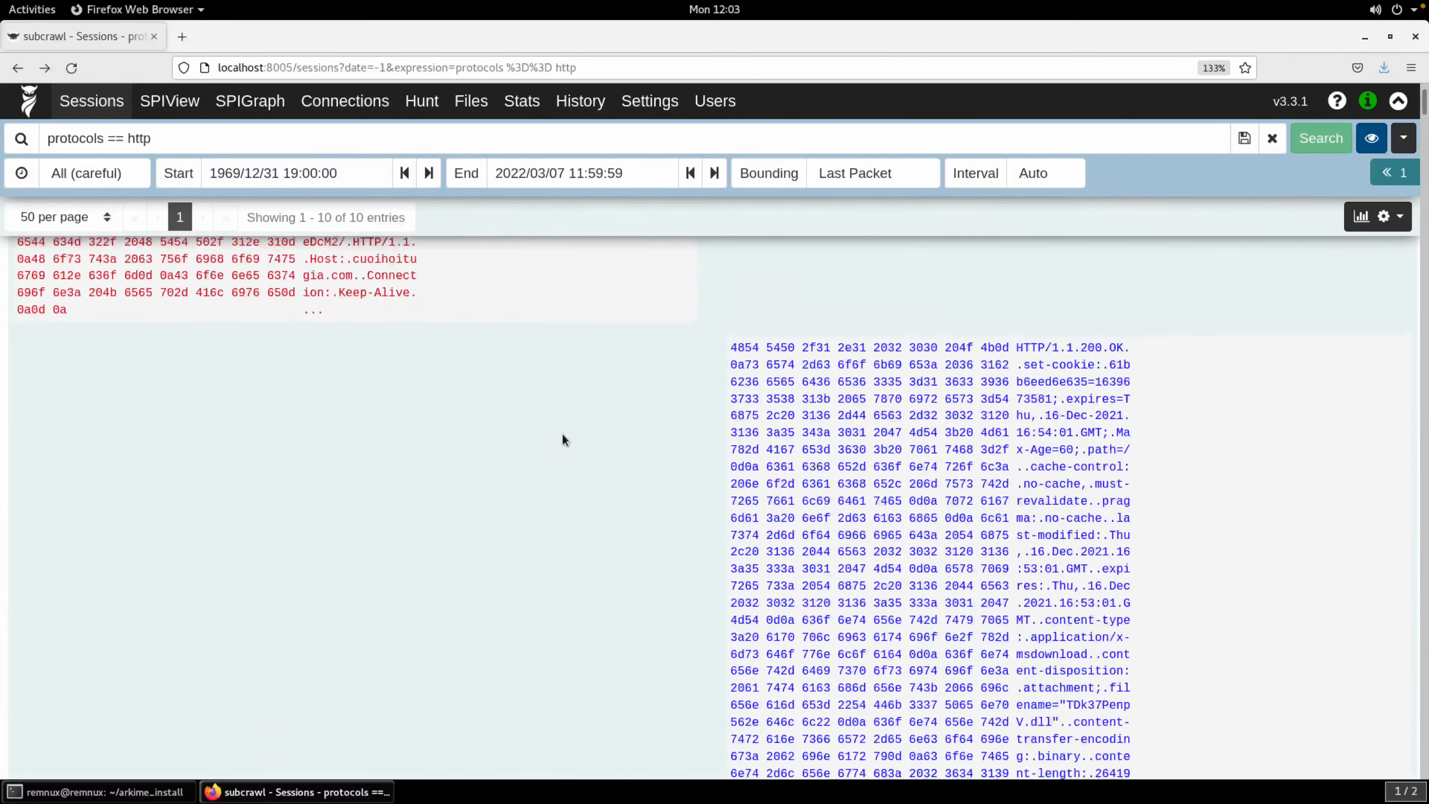
click(190, 335)
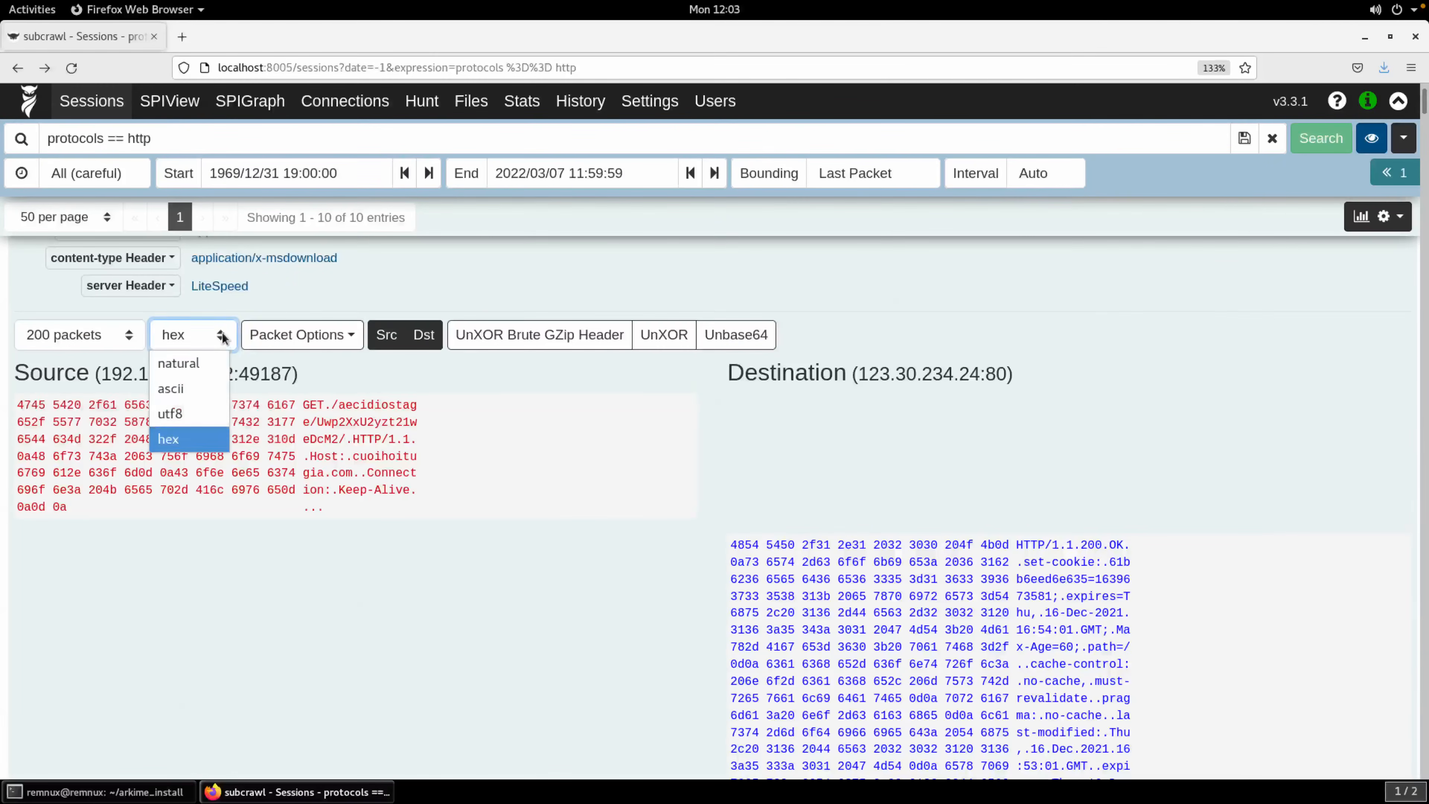
click(192, 363)
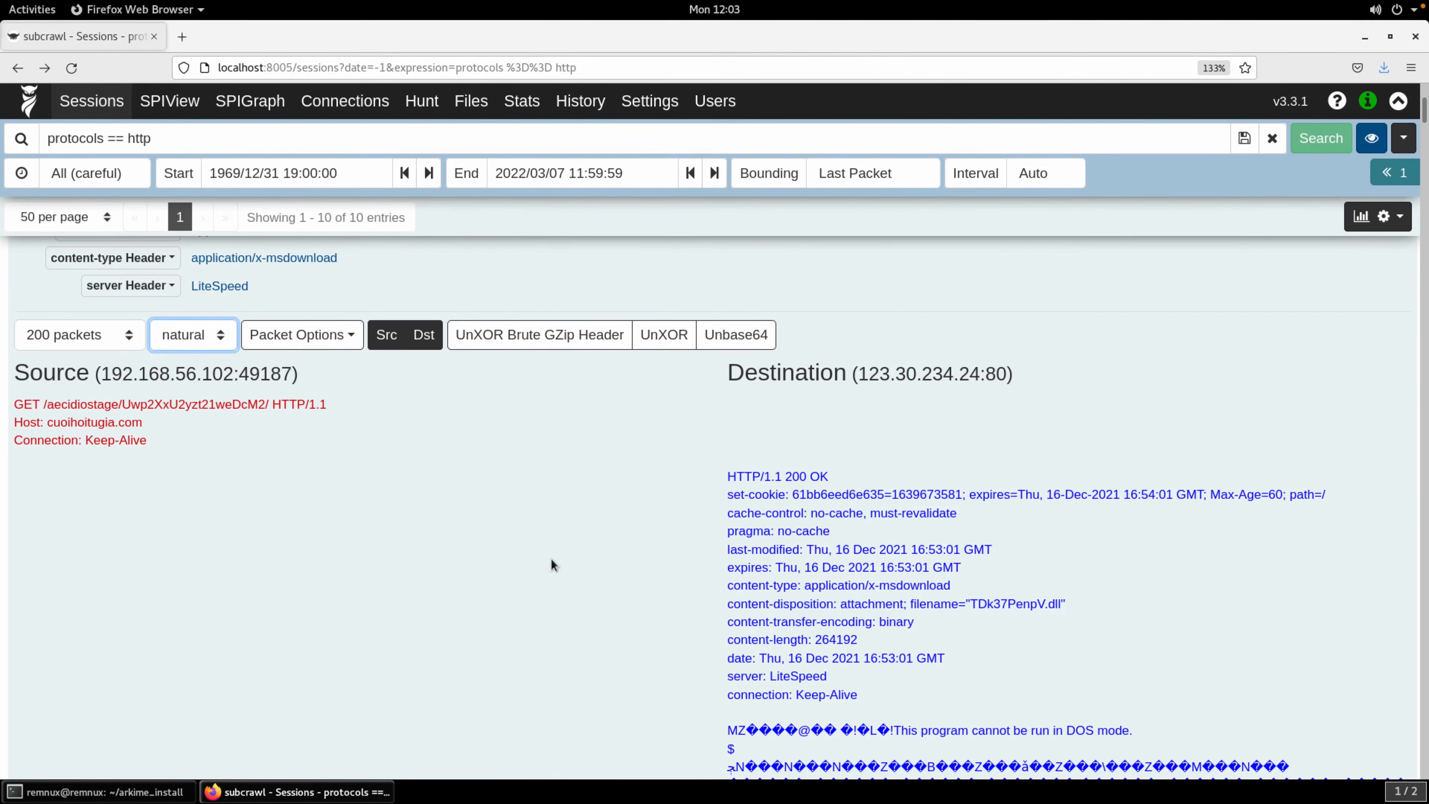
Show images and files in the session's packets, open the download prompt for file1 and cancel it
click(328, 336)
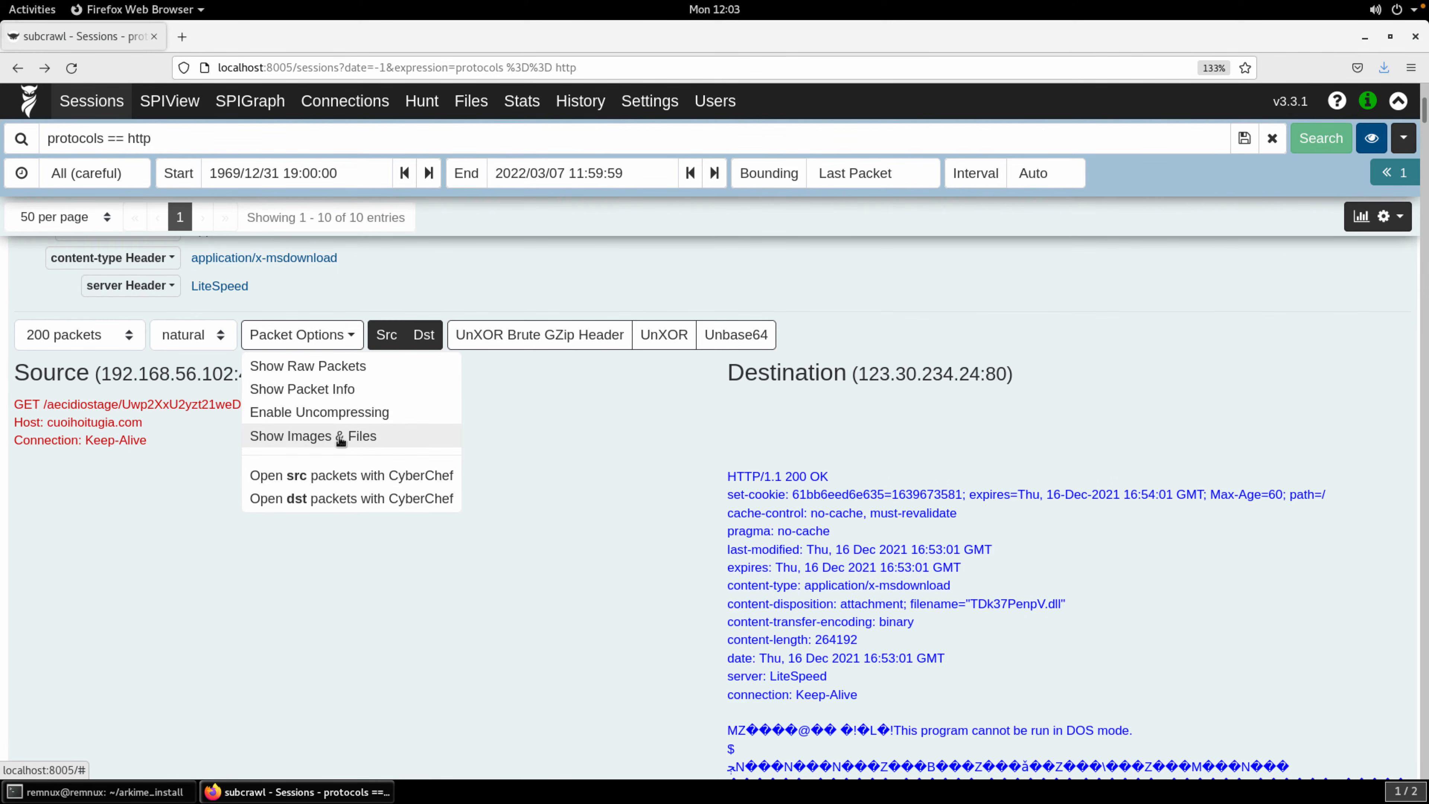
click(400, 438)
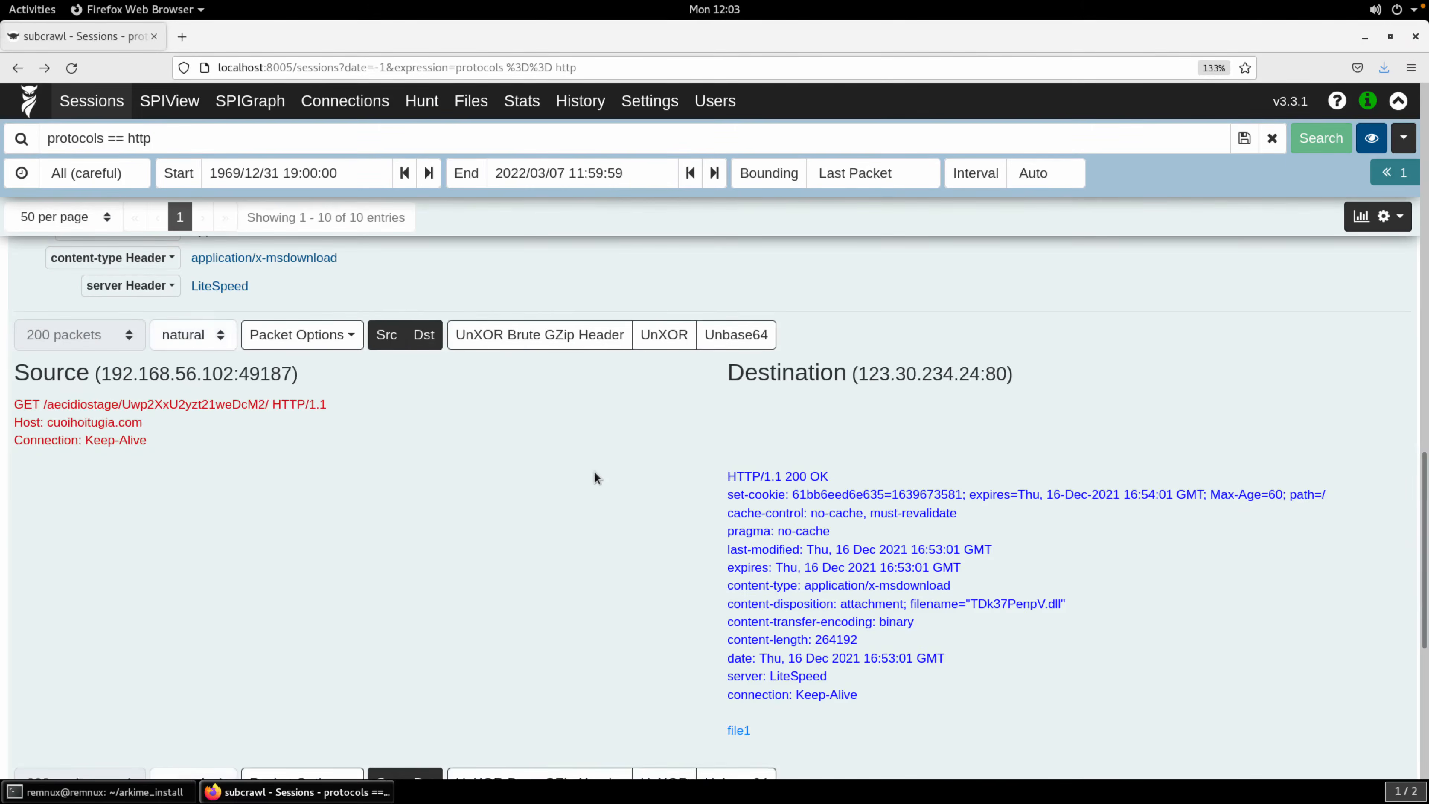
scroll(613, 478, down, 4)
mouse_move(736, 503)
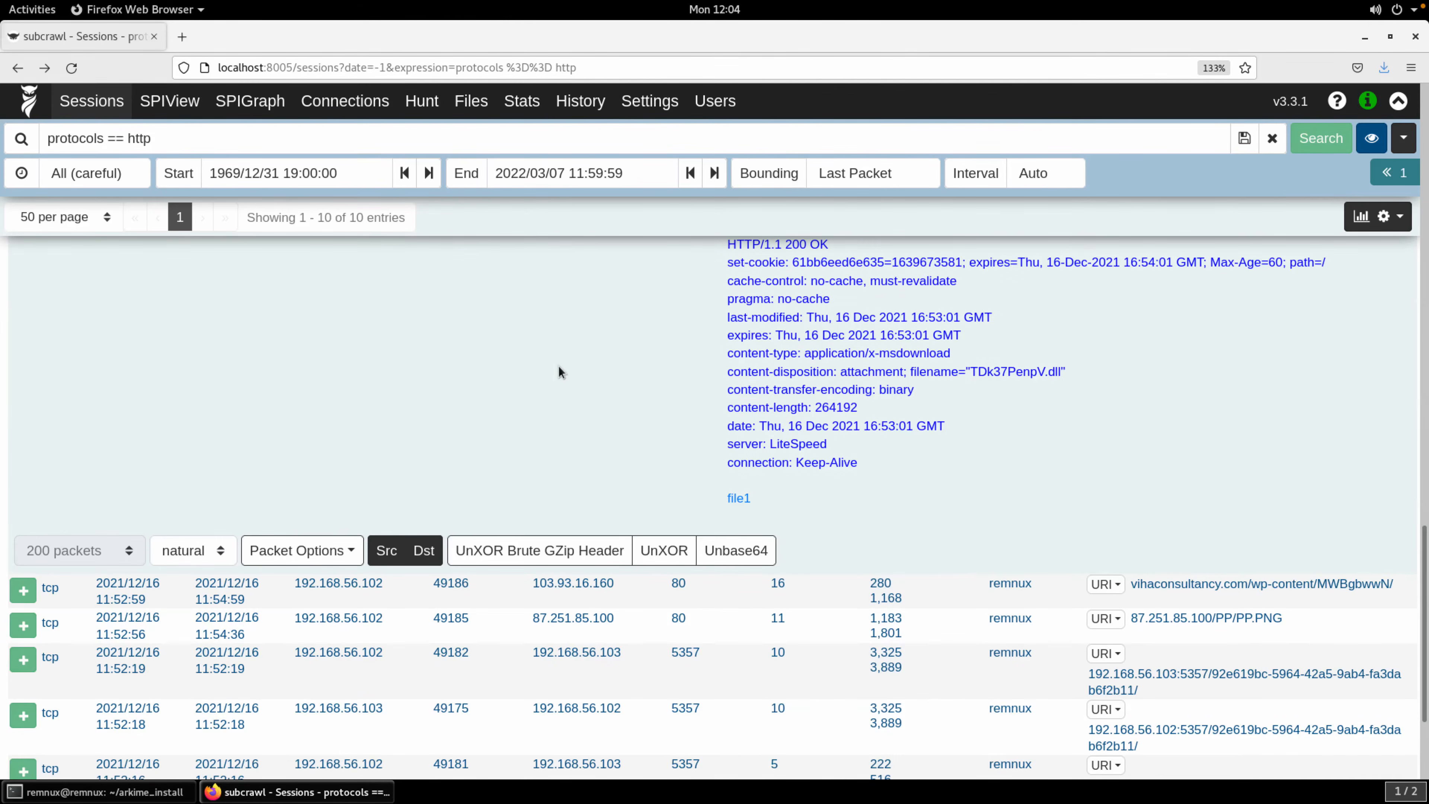
click(731, 498)
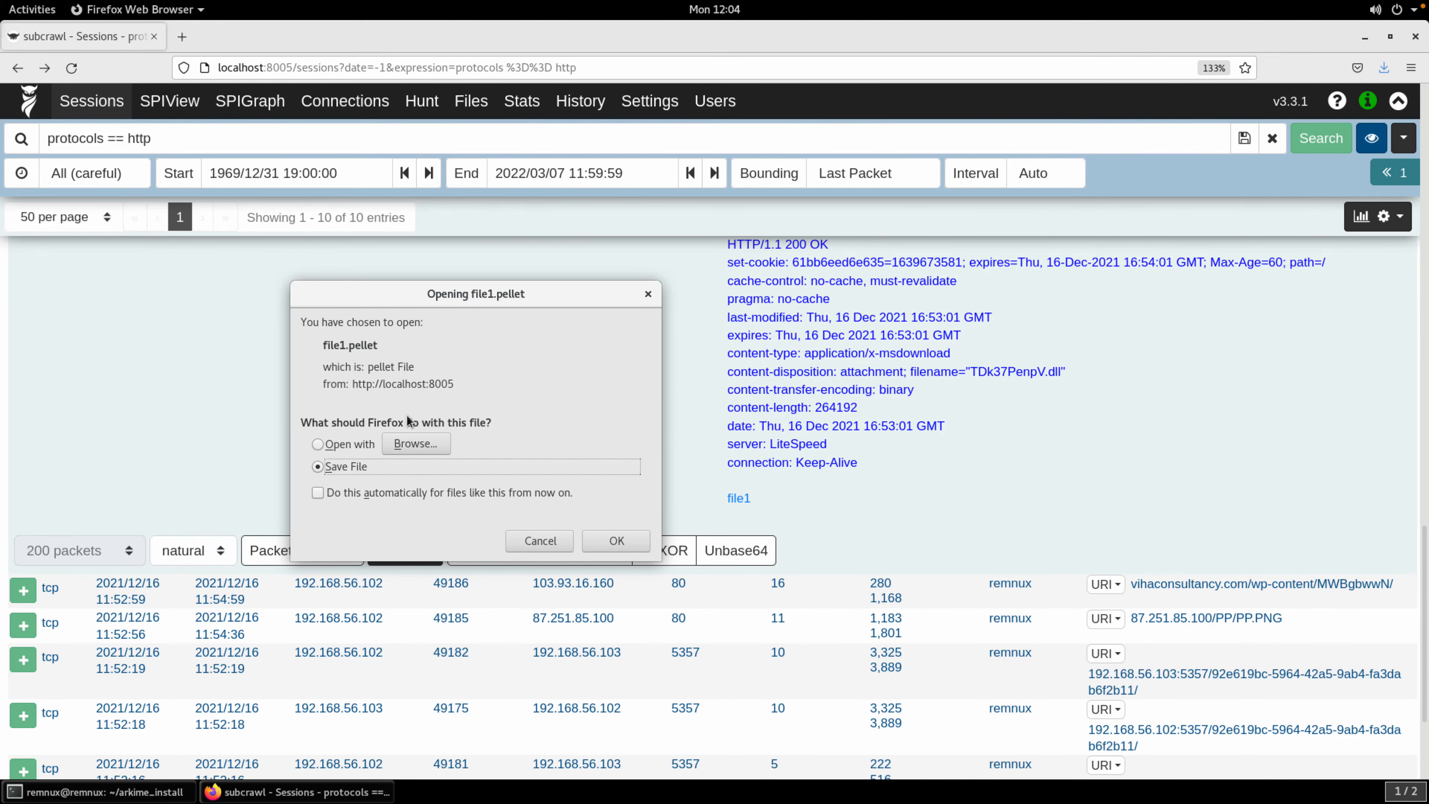
click(535, 543)
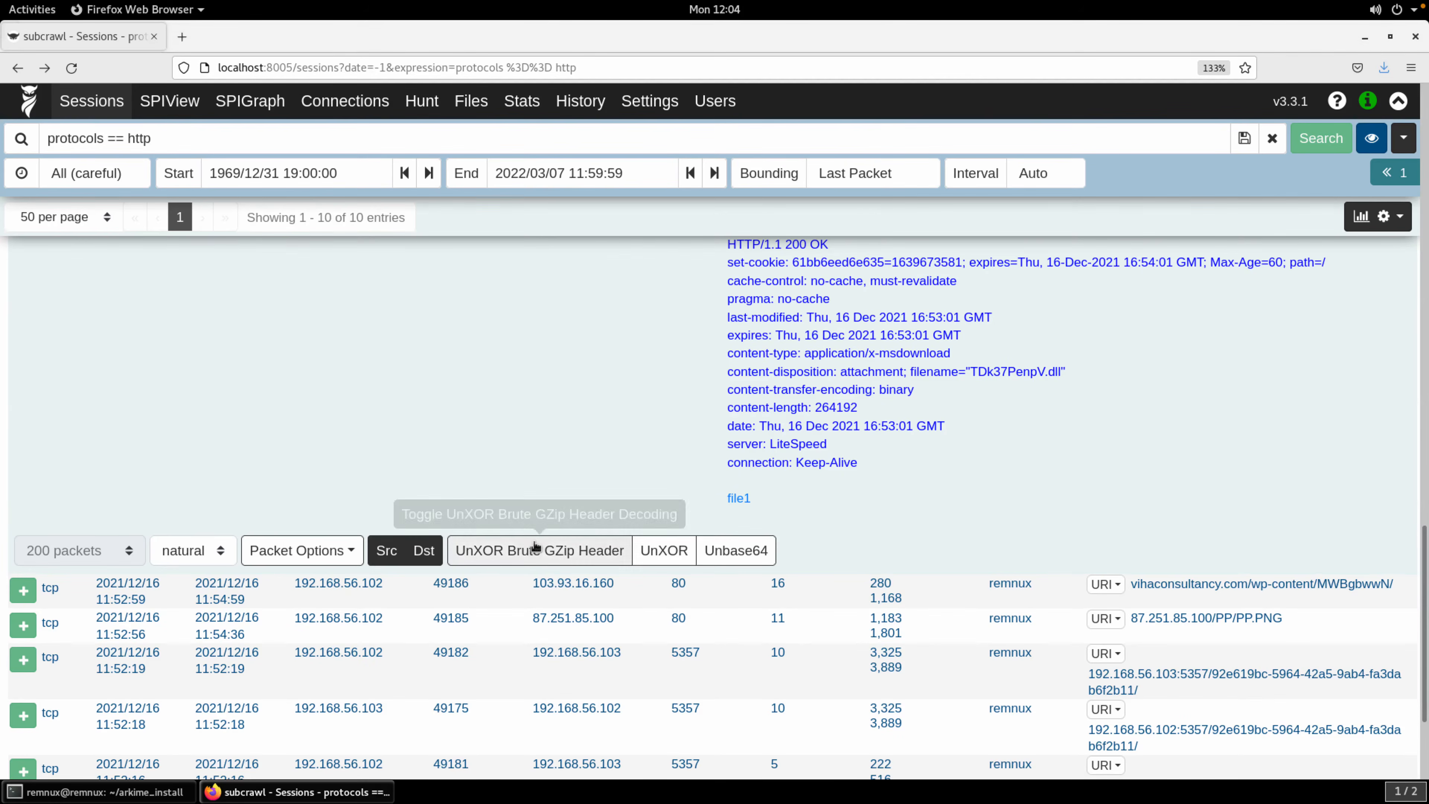
Hide the images and files in the session's packet display again
triple_click(499, 409)
scroll(499, 408, up, 5)
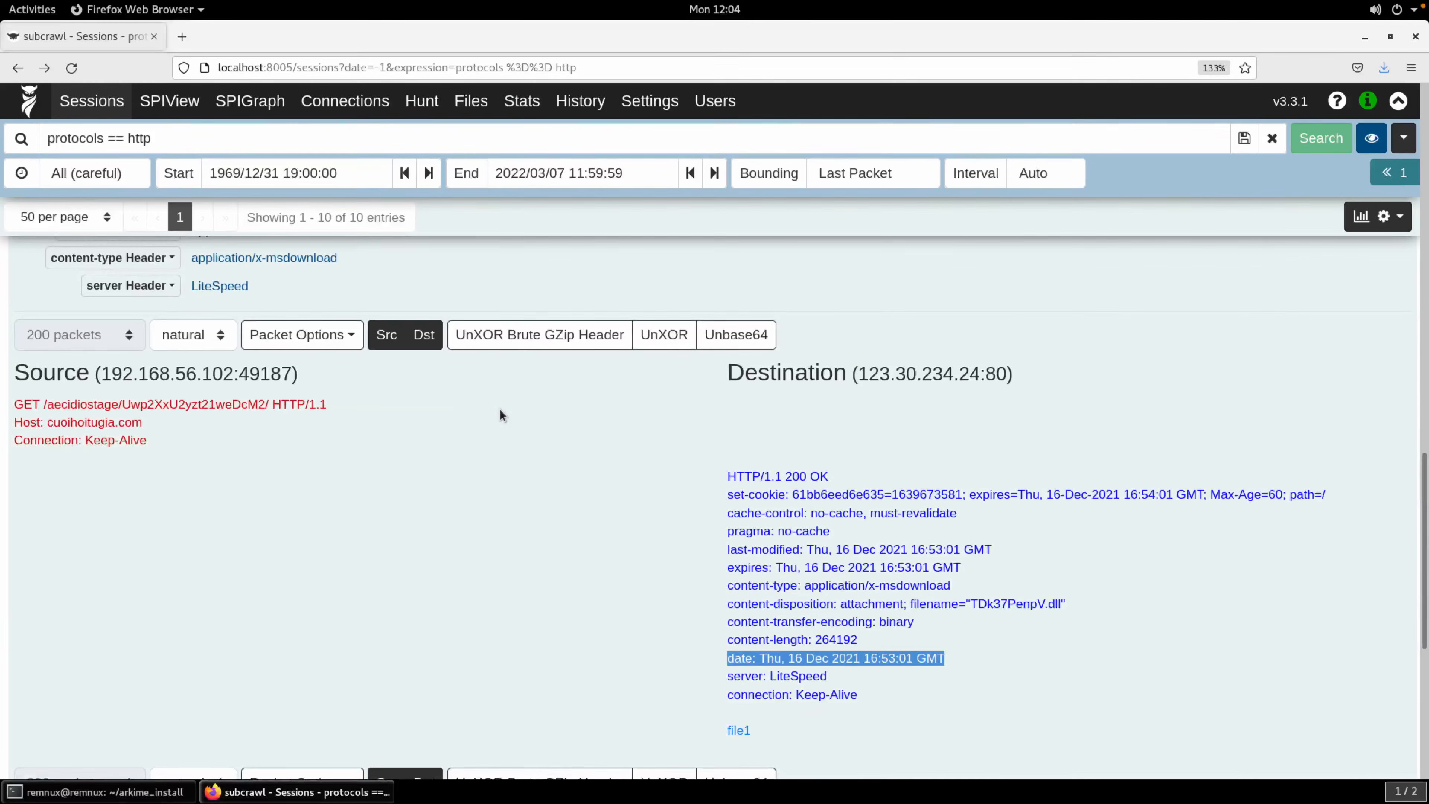
click(348, 336)
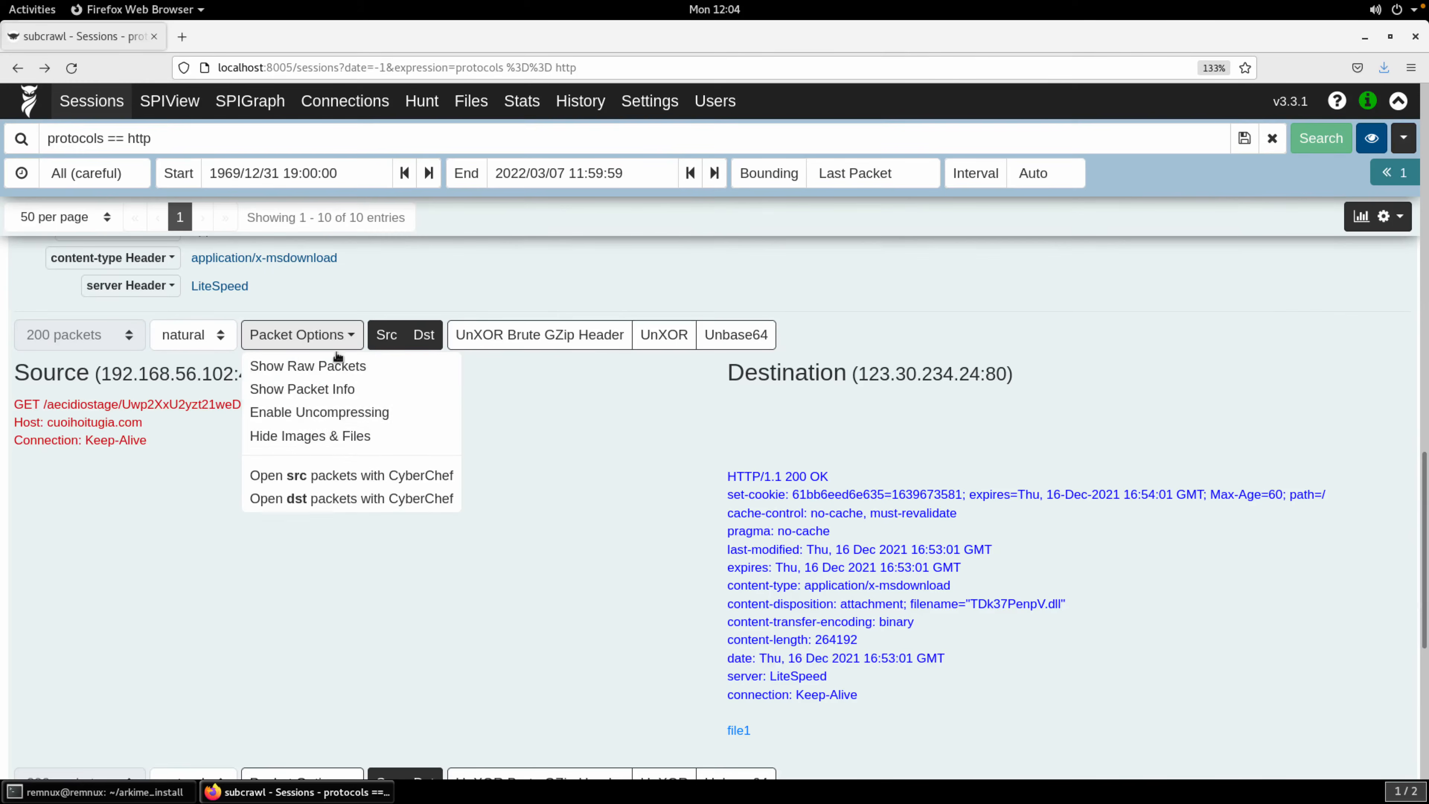
click(341, 437)
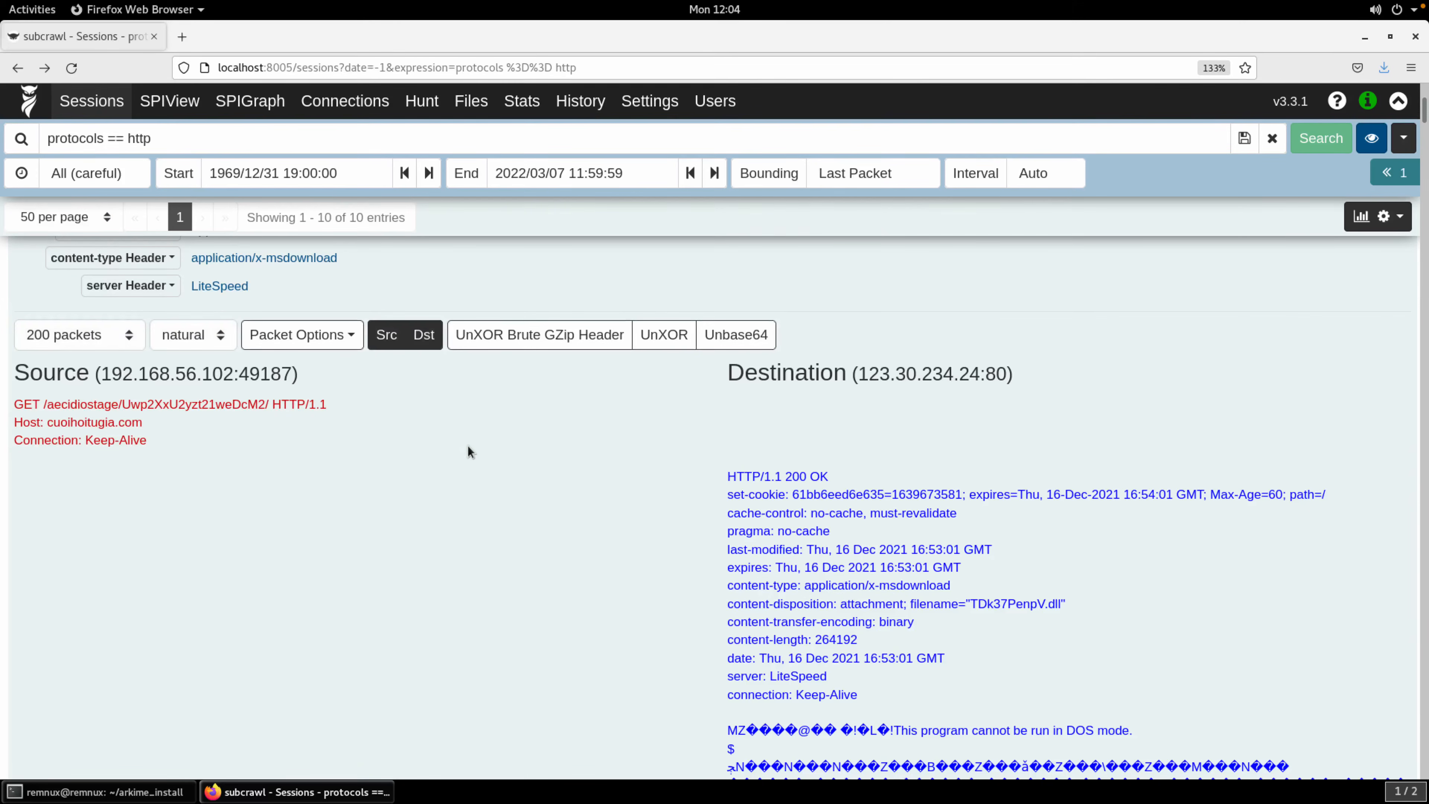
Close the detail view of the 123.30.234.24 session from the list of open sessions
scroll(478, 505, down, 2)
scroll(478, 506, up, 9)
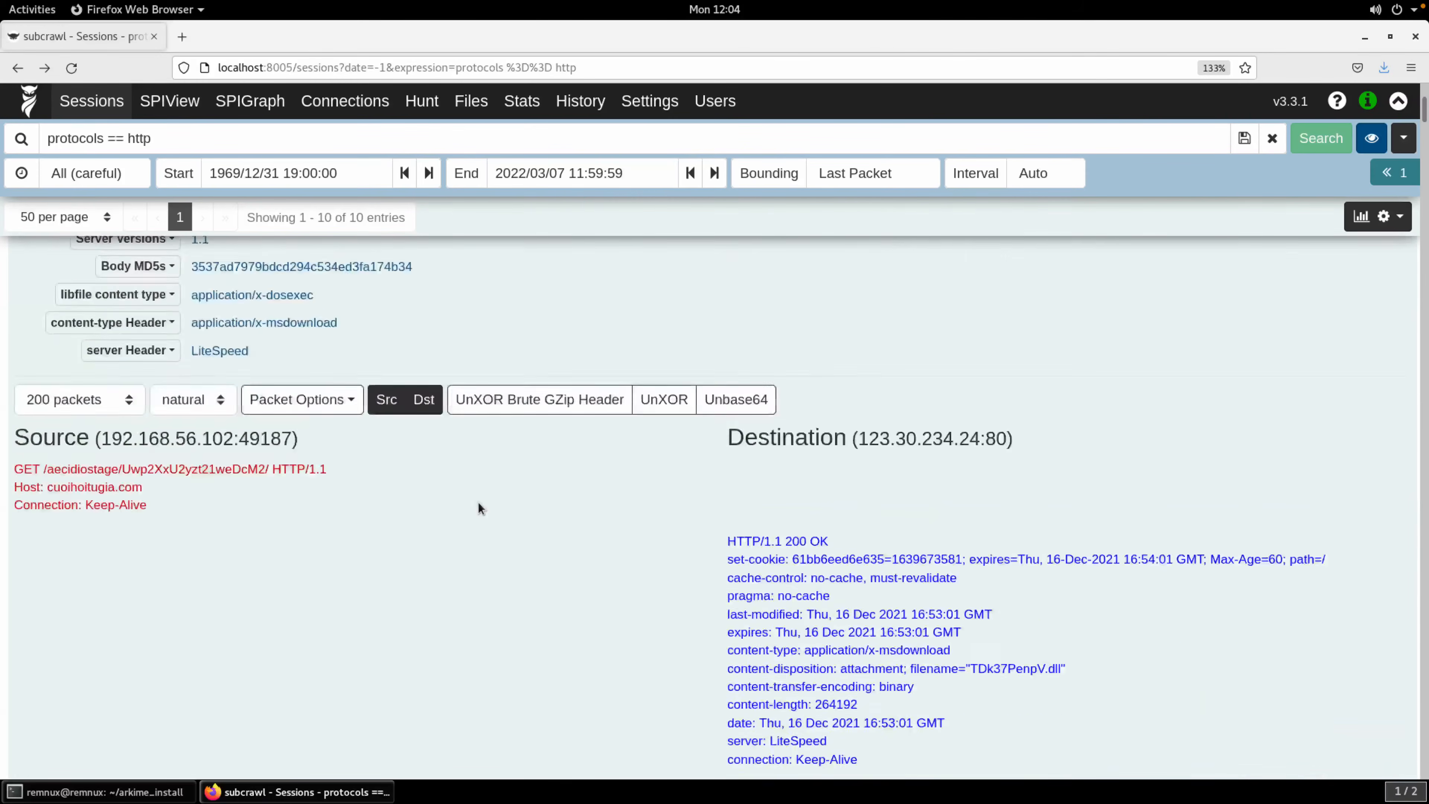
scroll(478, 506, up, 10)
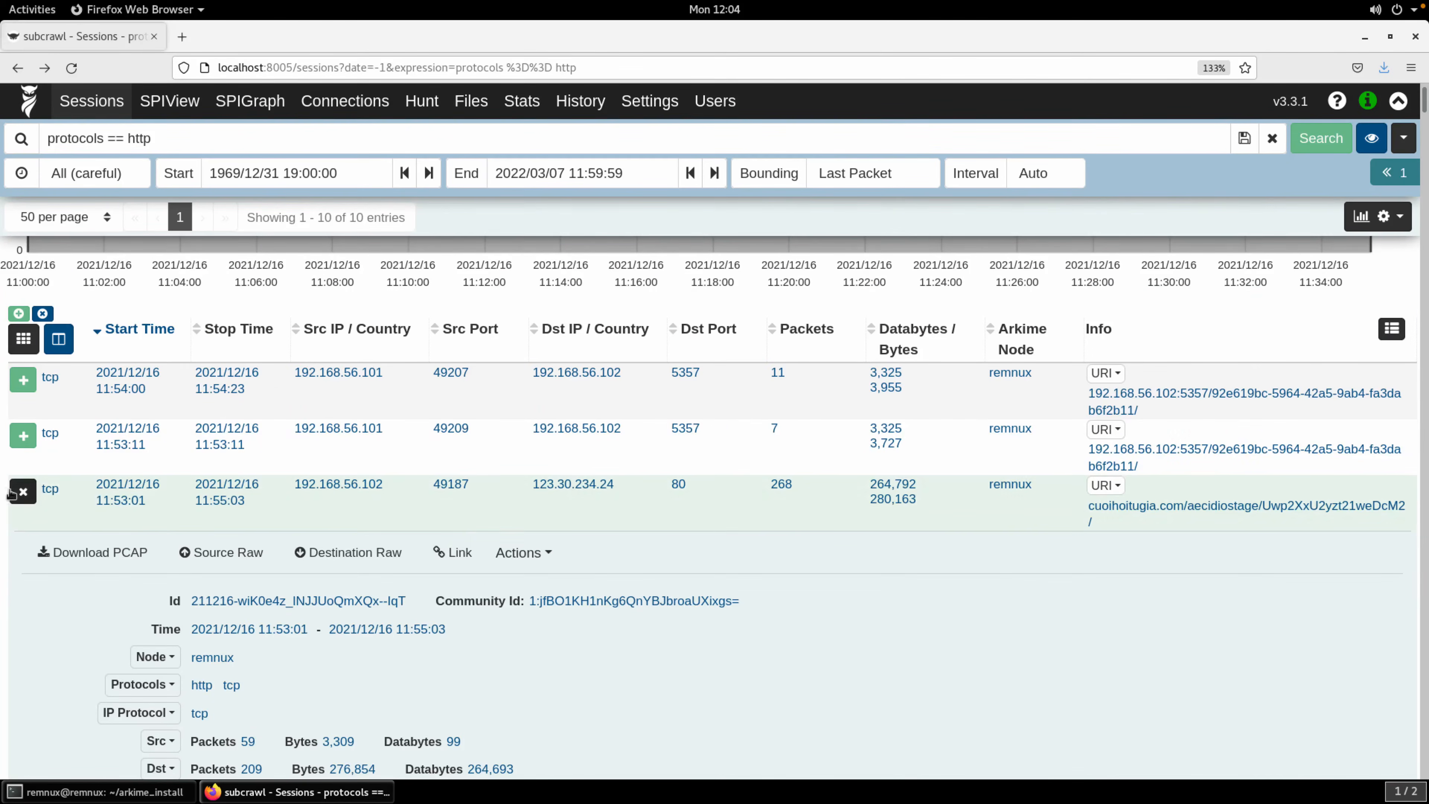
click(1388, 176)
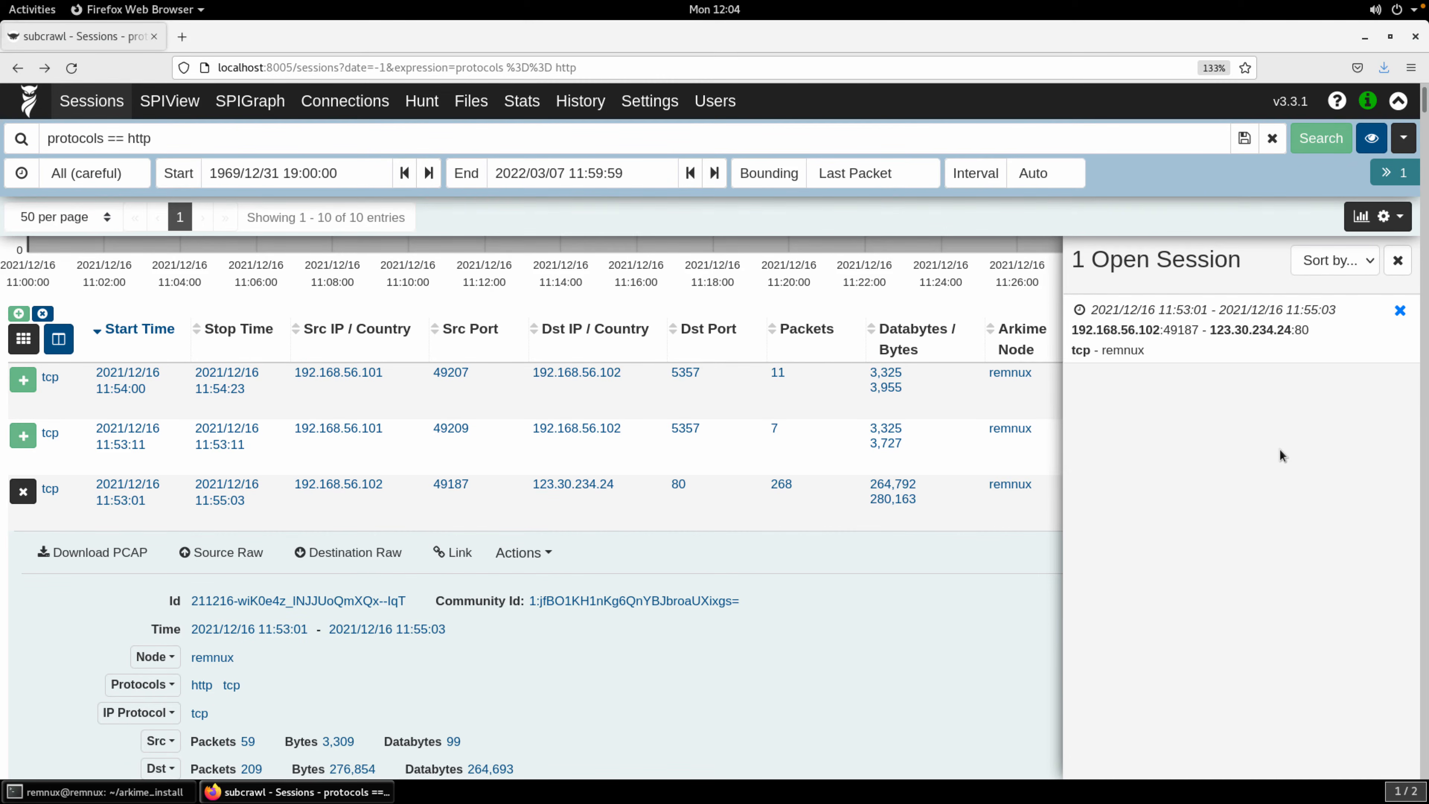
click(1399, 310)
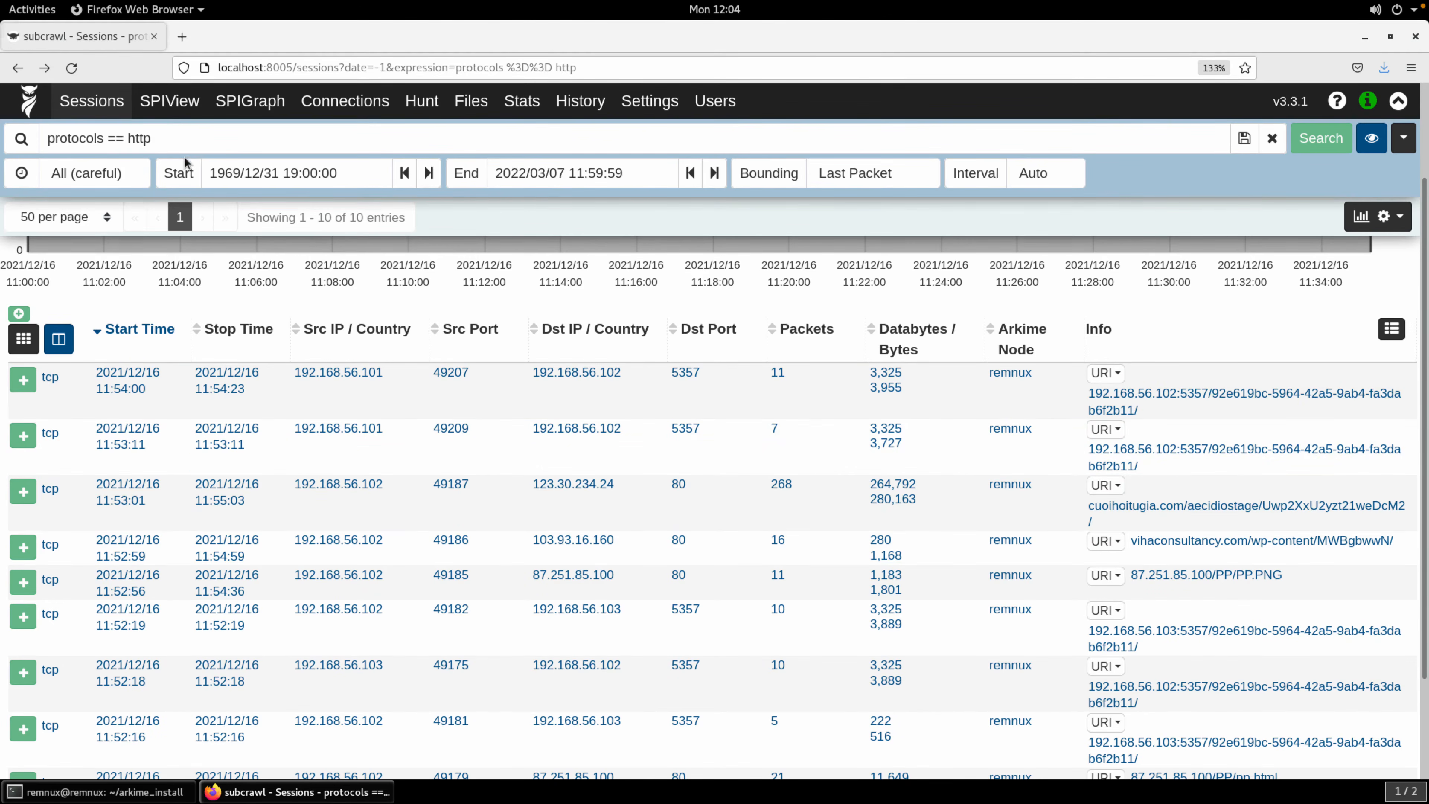
Search the sessions for TLS traffic on non-standard ports with the expression protocols == tls && port.dst != 443
double_click(141, 138)
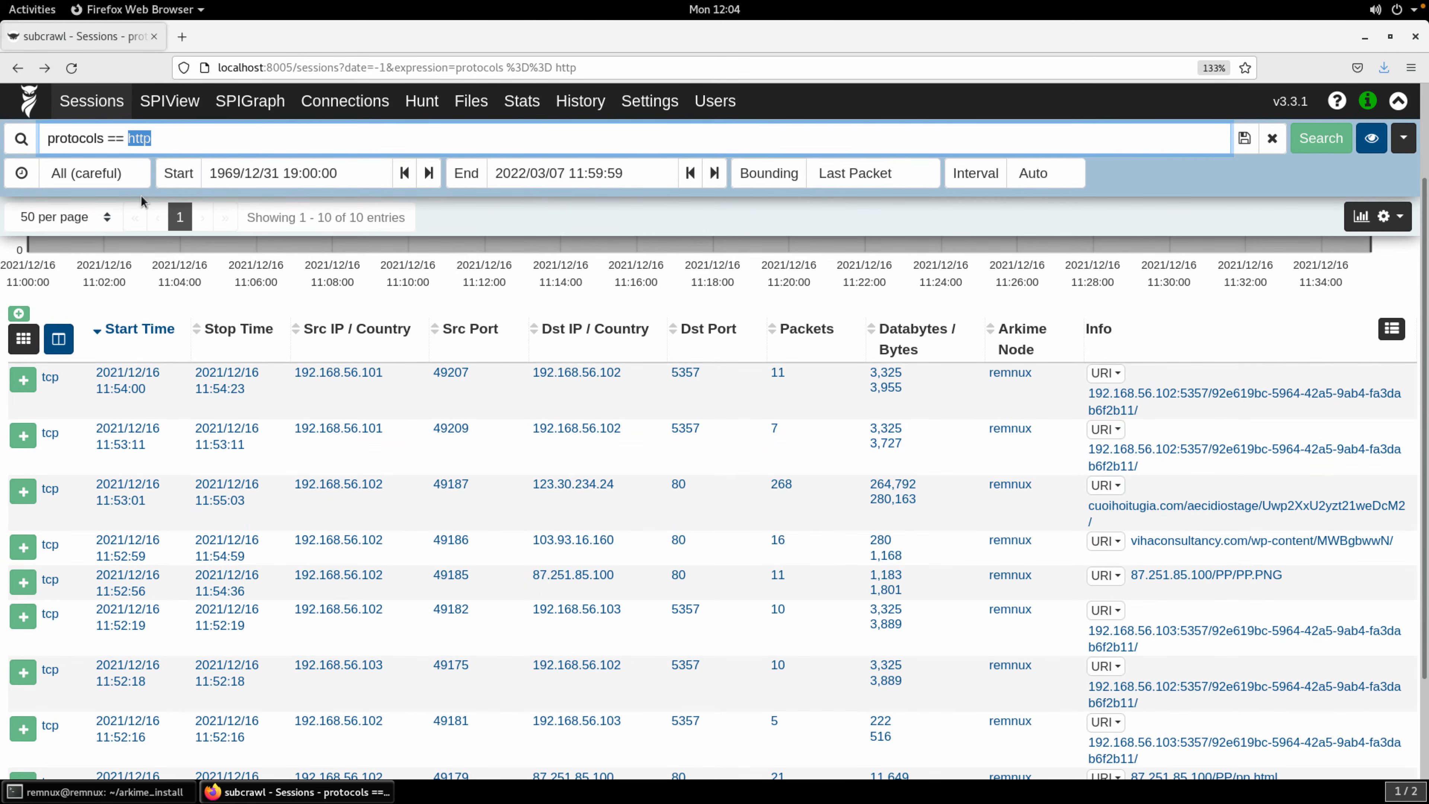
text(tls)
click(690, 488)
click(518, 534)
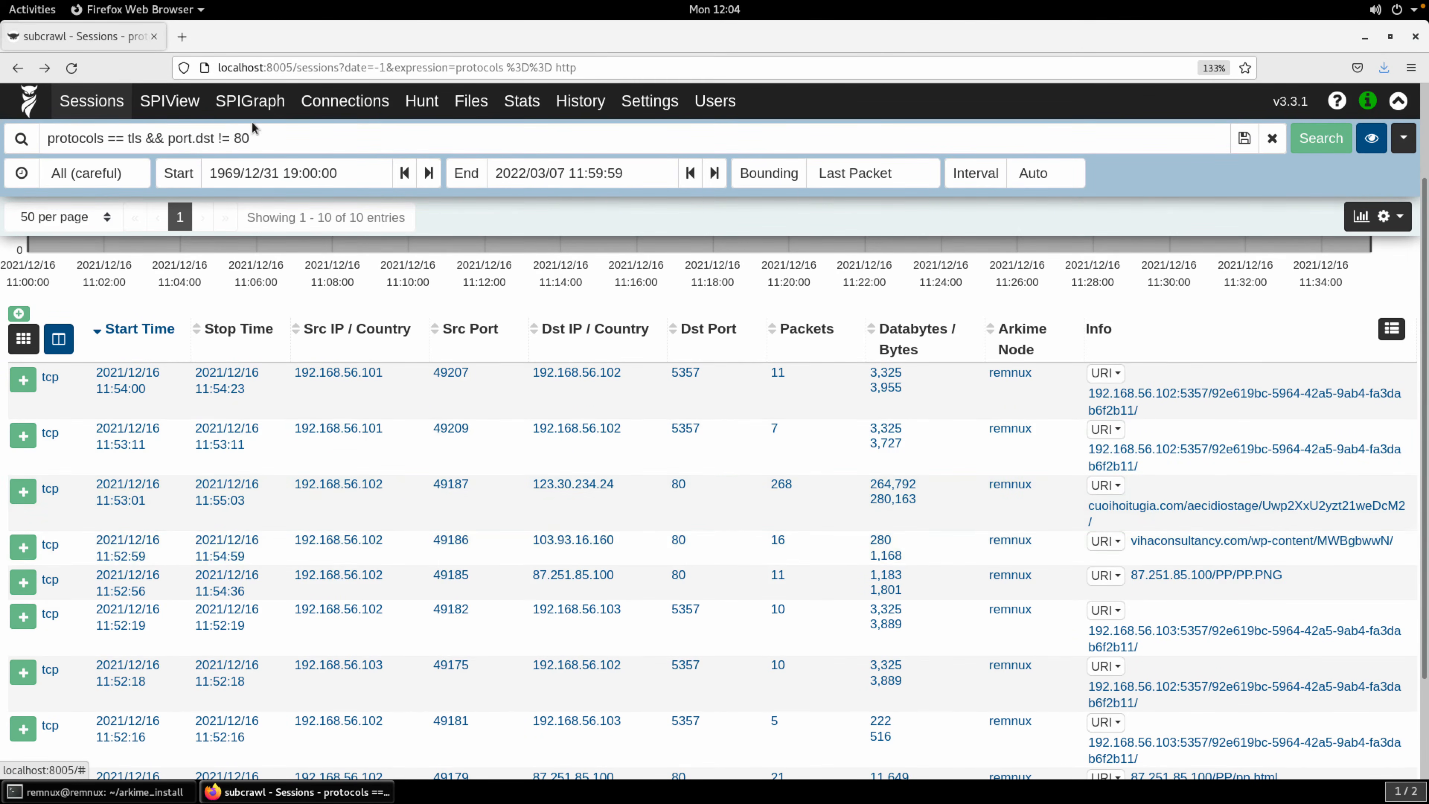
drag(232, 138, 257, 138)
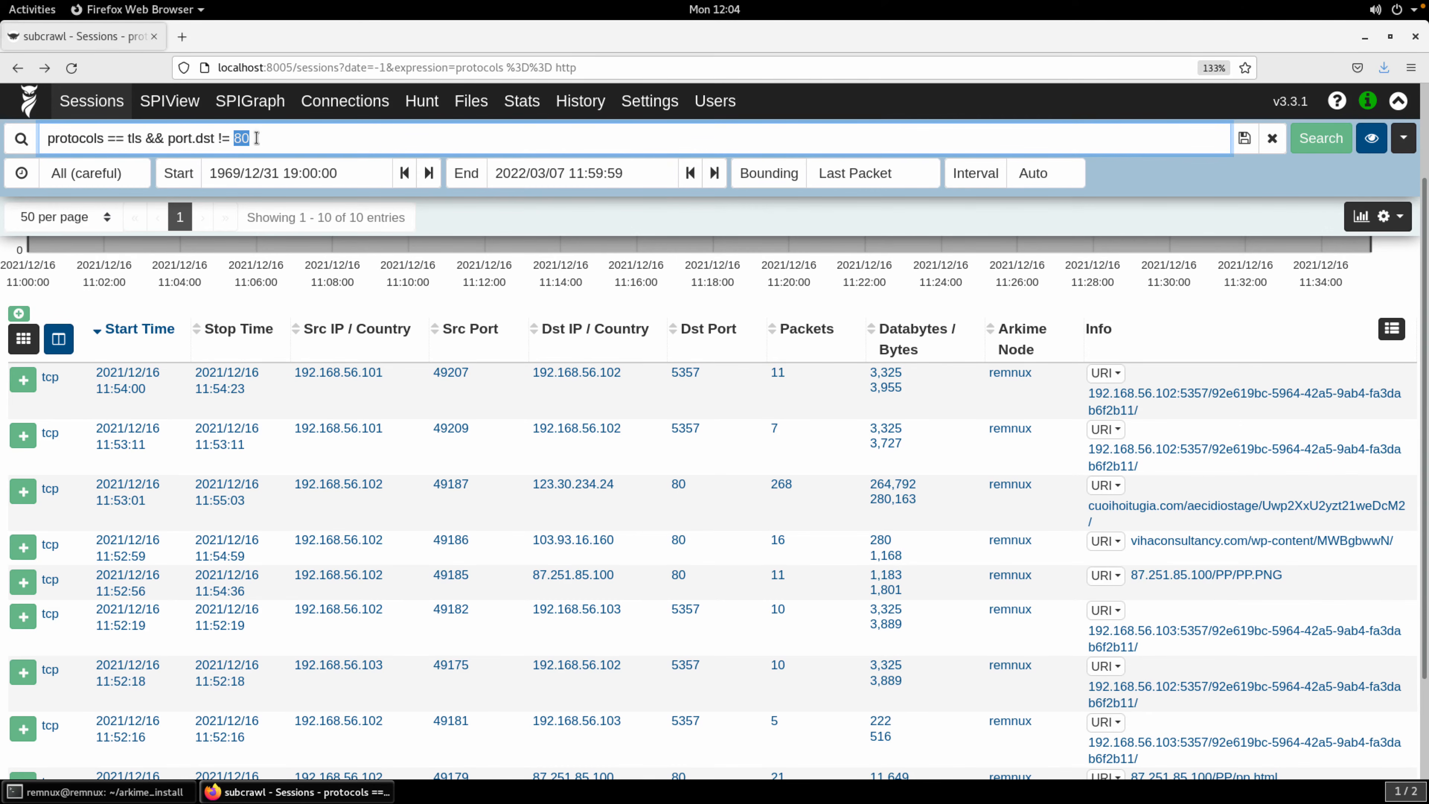
text(443)
click(1311, 139)
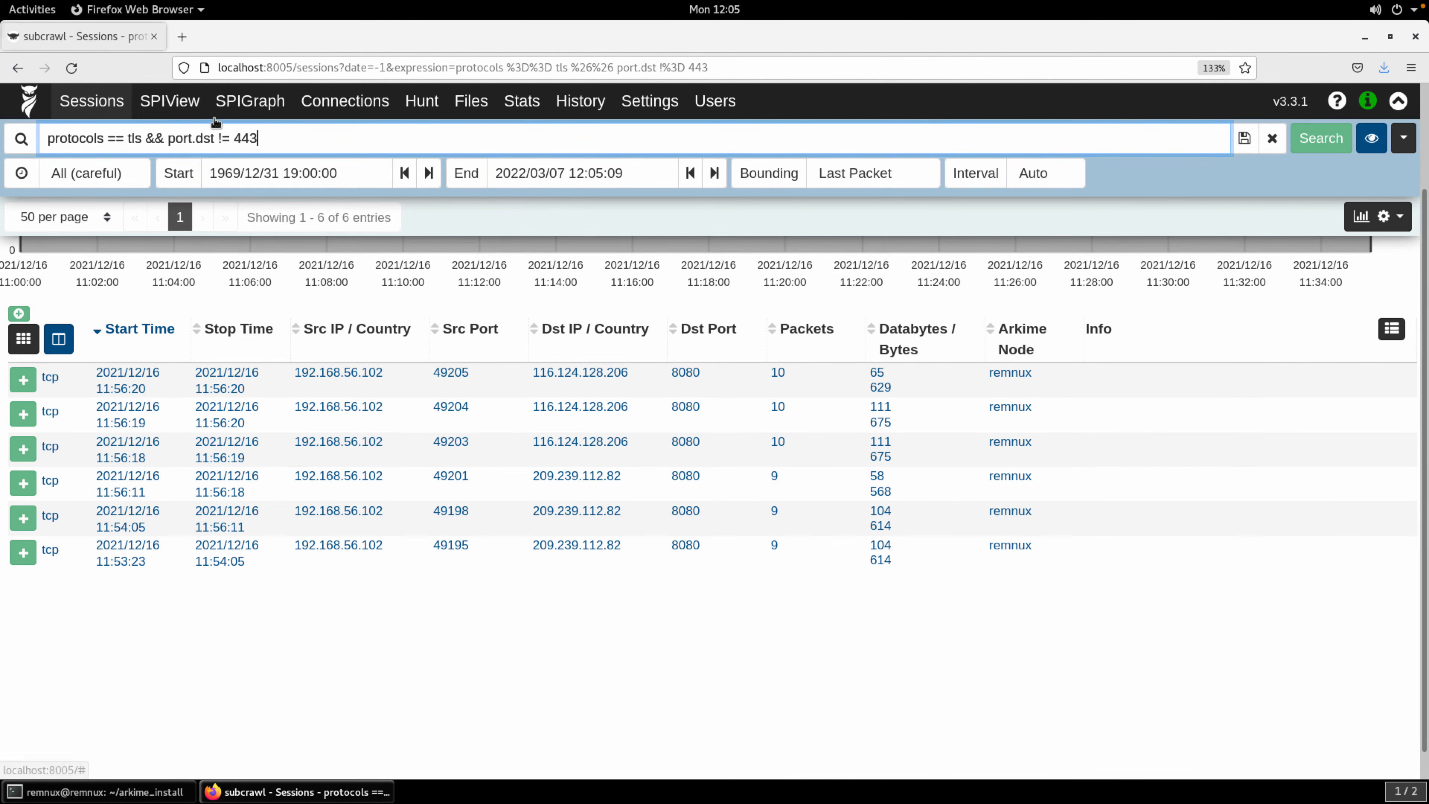
Open SPIView for the TLS filter and set the start time to 1969/12/31 19:00:01 to load its data
click(173, 101)
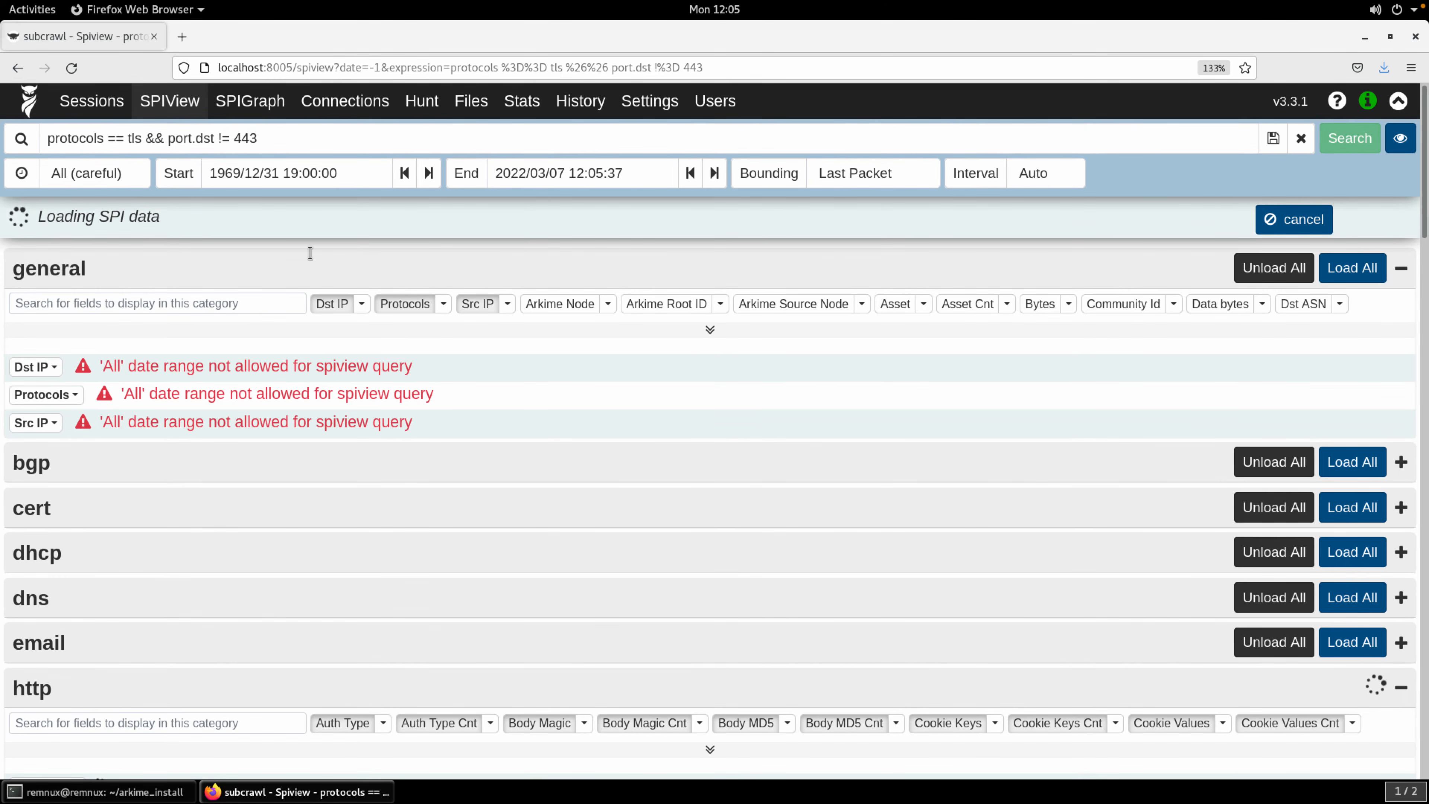
click(338, 179)
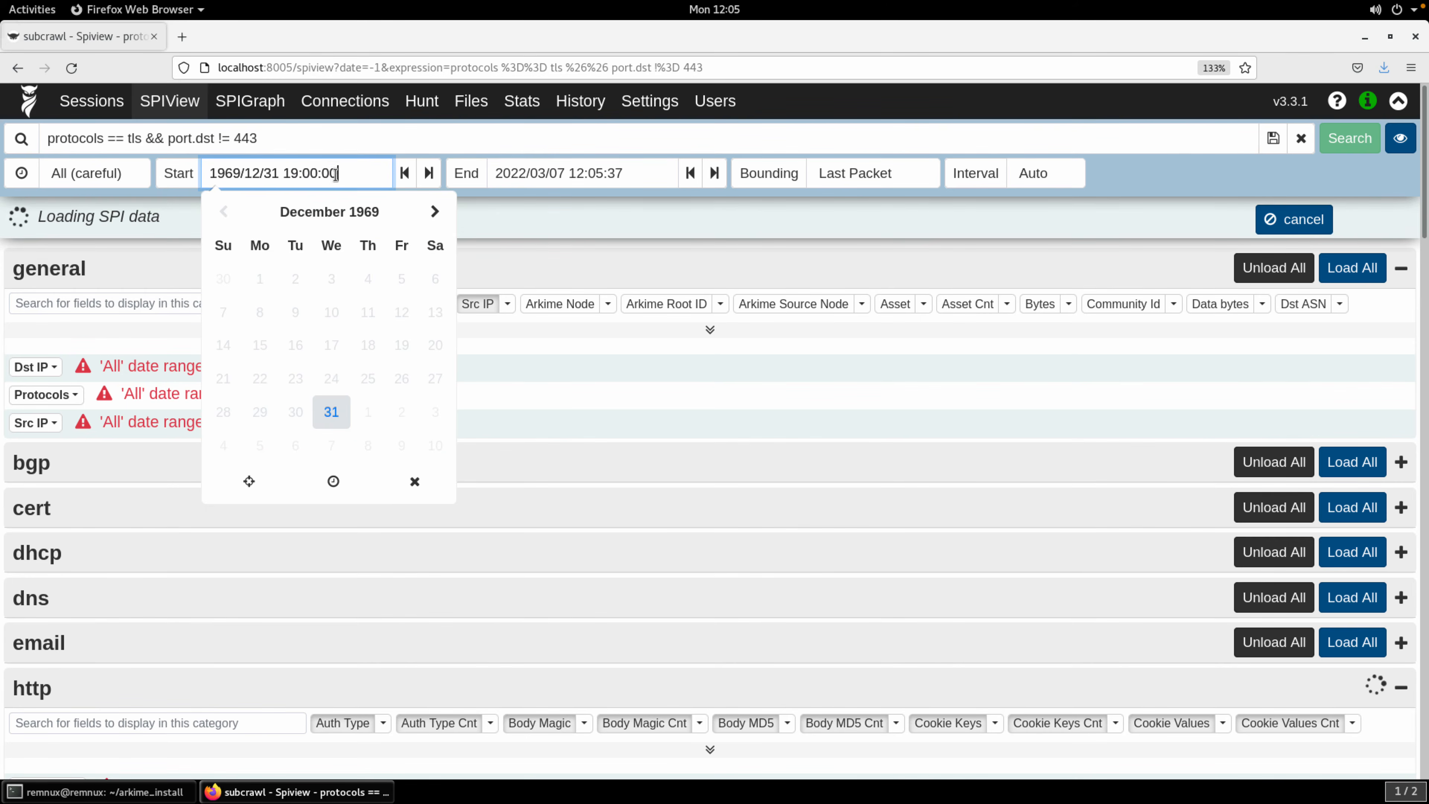
drag(332, 172, 345, 172)
text(1)
key(Return)
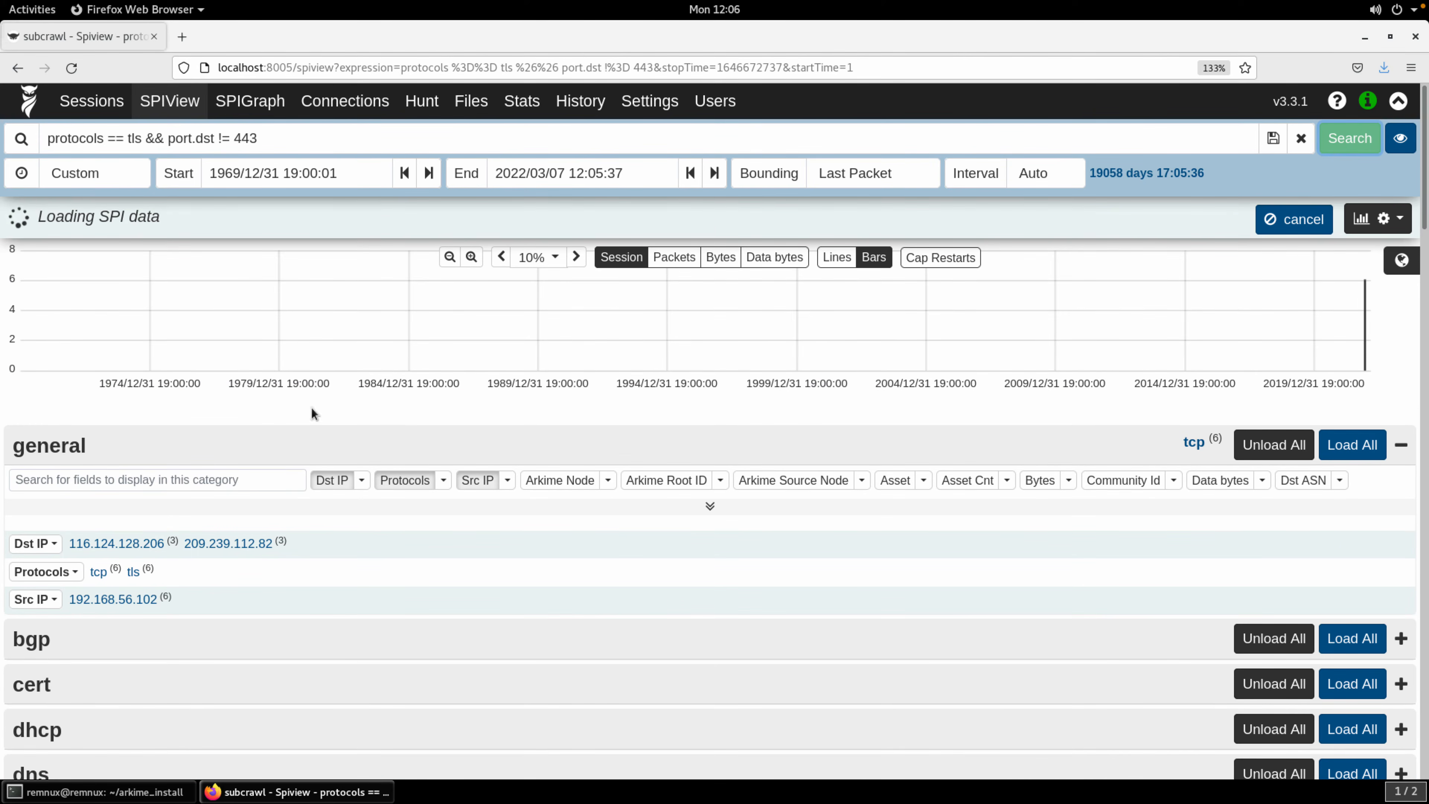
Clear the search expression and reload the SPI data for all sessions
click(112, 139)
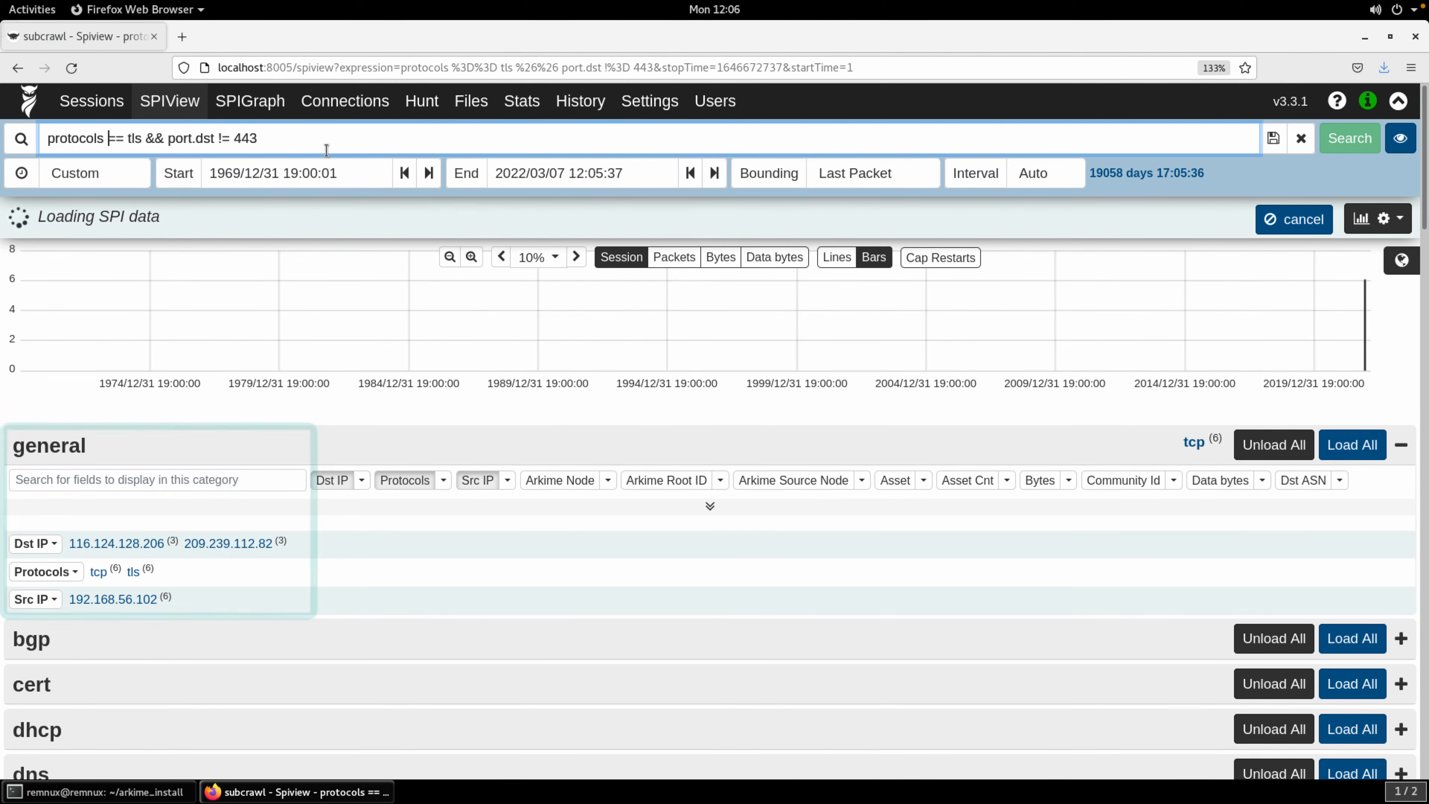
drag(164, 138, 407, 146)
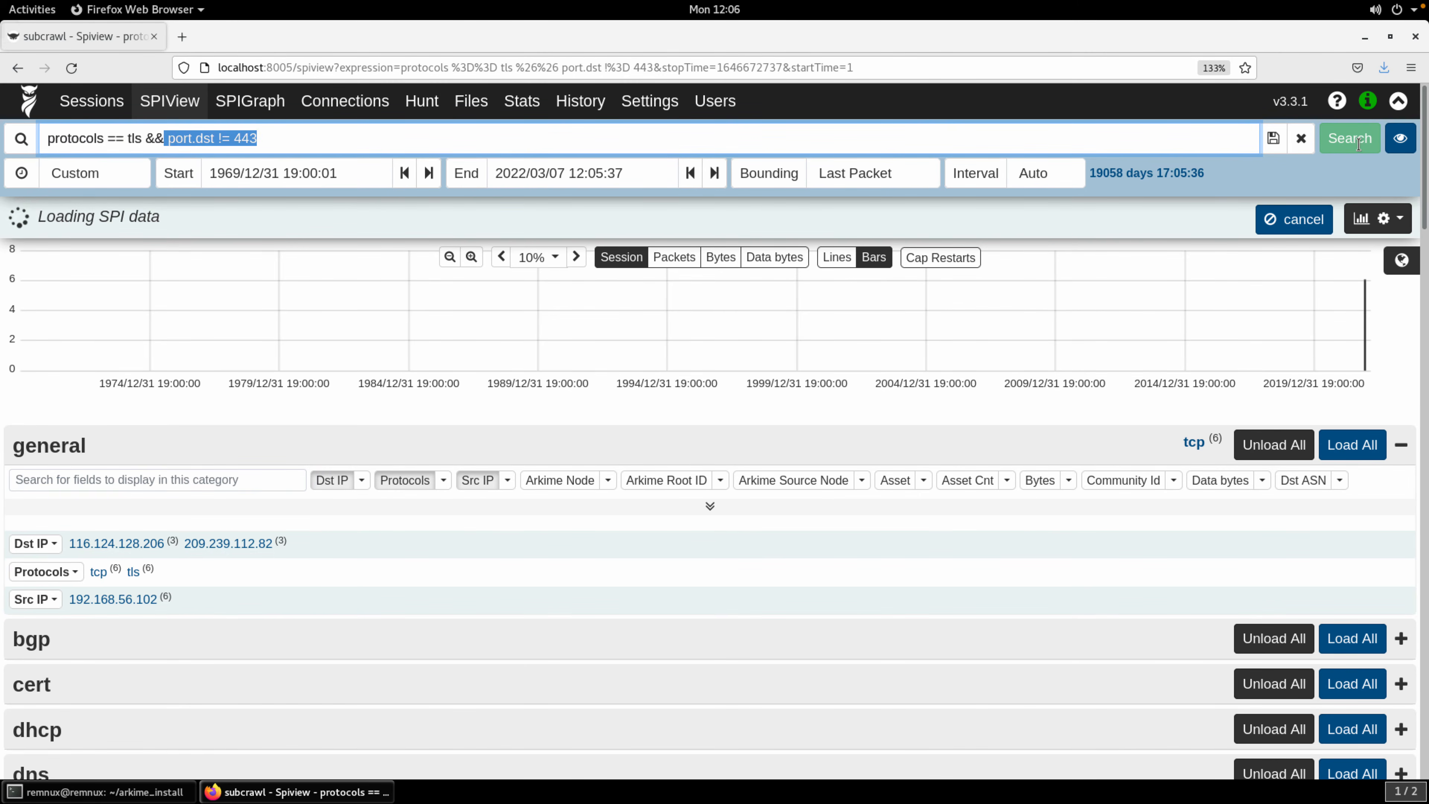
click(1309, 140)
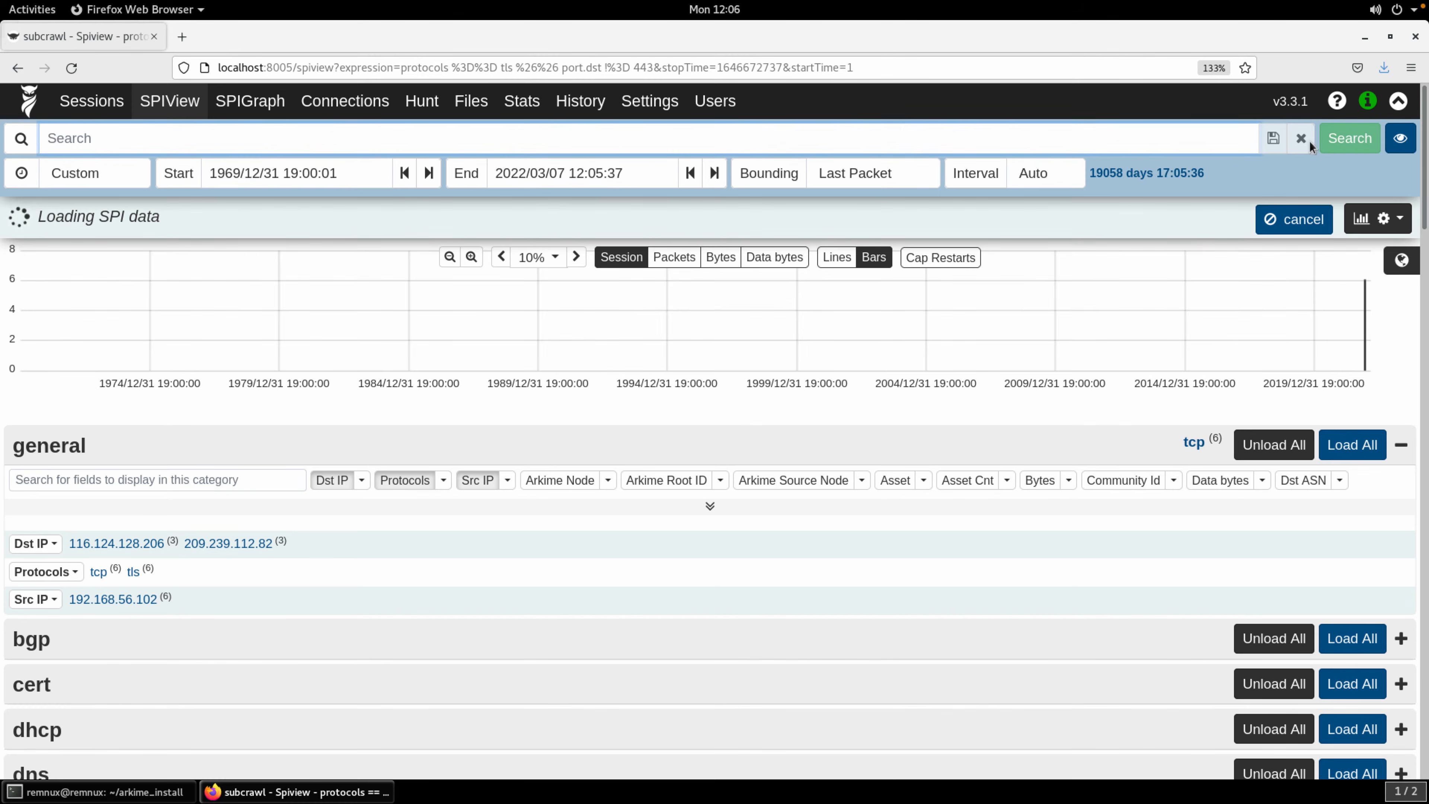
click(1342, 139)
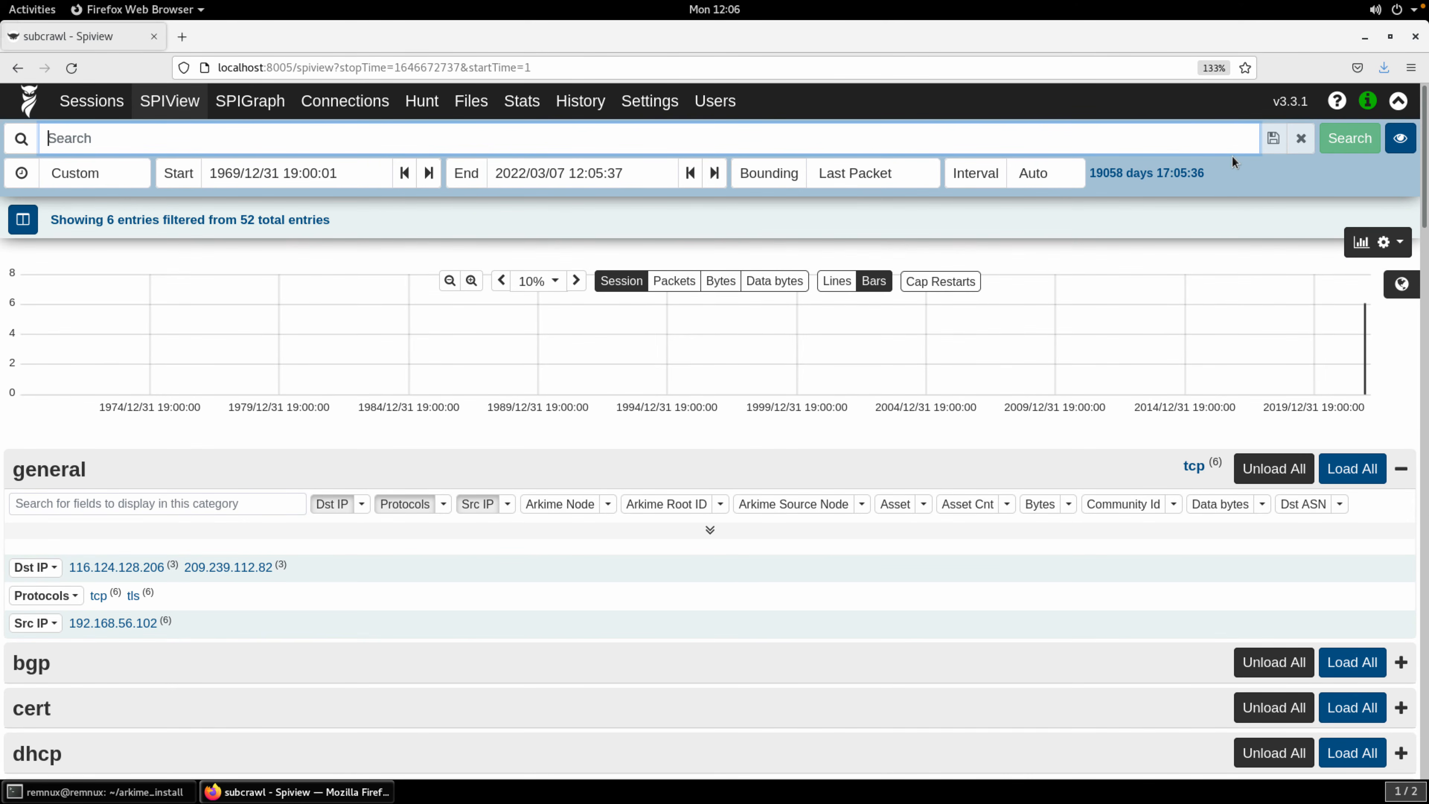
key(Return)
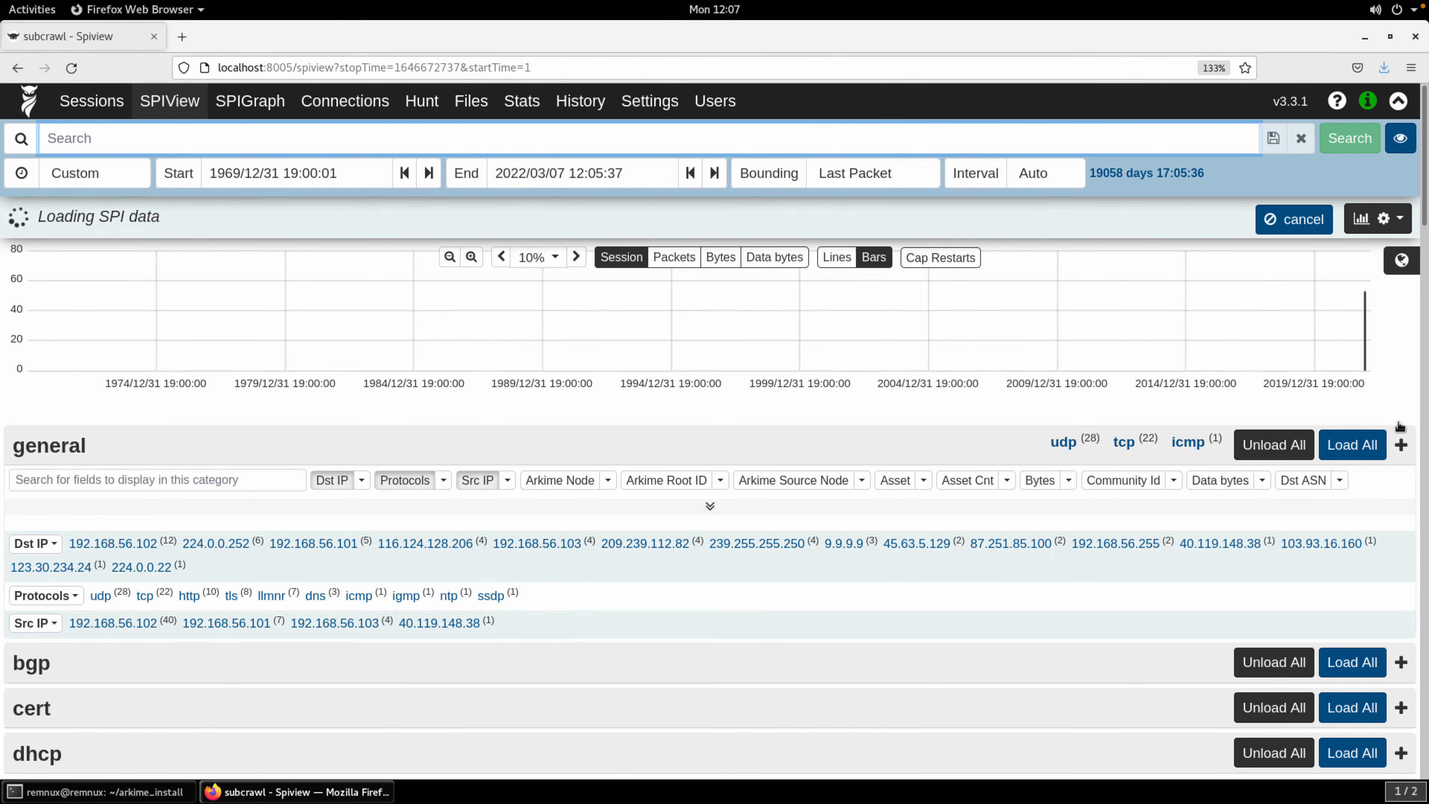
Collapse the general category and examine the http category's fields, including Body Magic, Body MD5, Hostname, URI and Useragent
click(1402, 446)
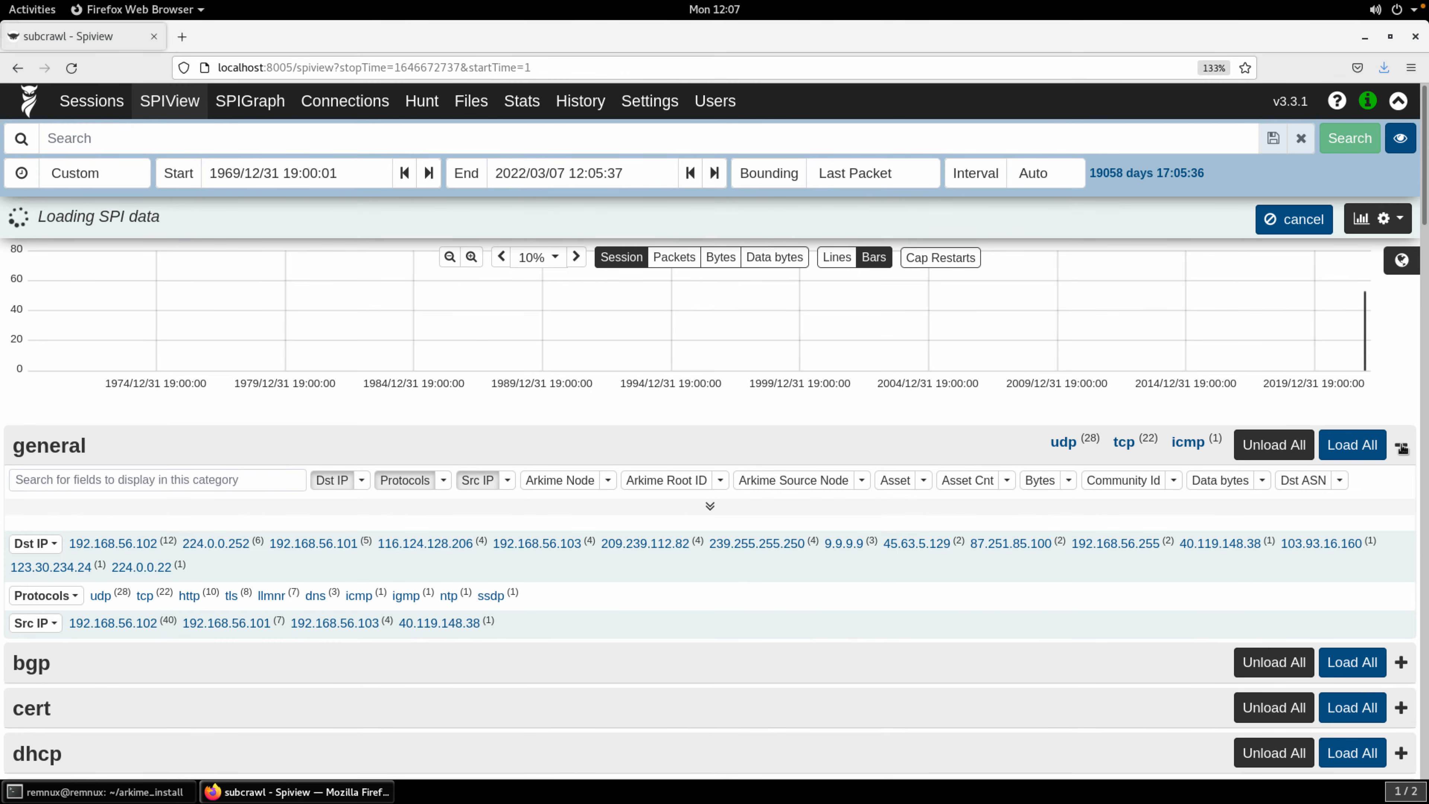
click(1400, 453)
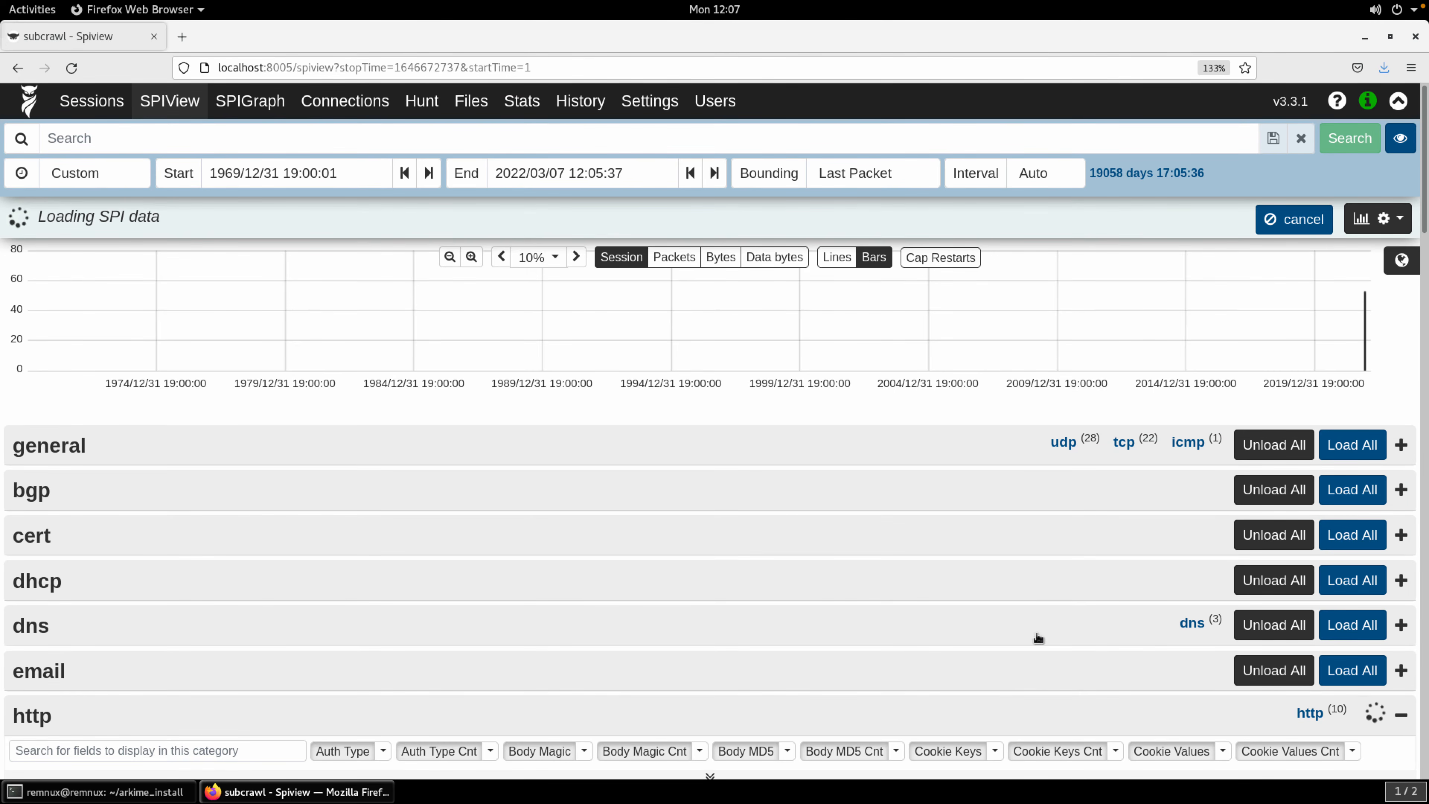
scroll(1036, 638, down, 8)
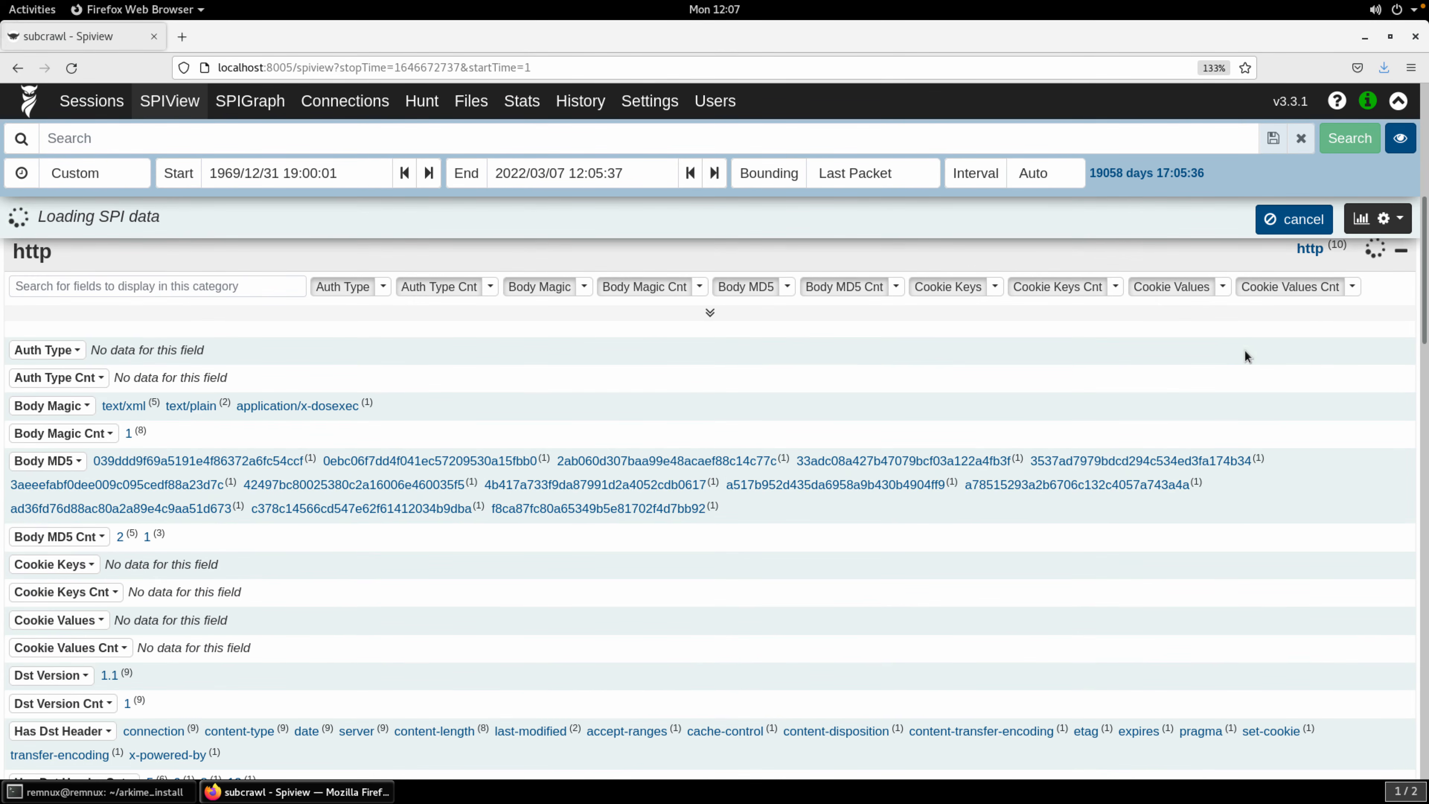
scroll(1245, 349, up, 2)
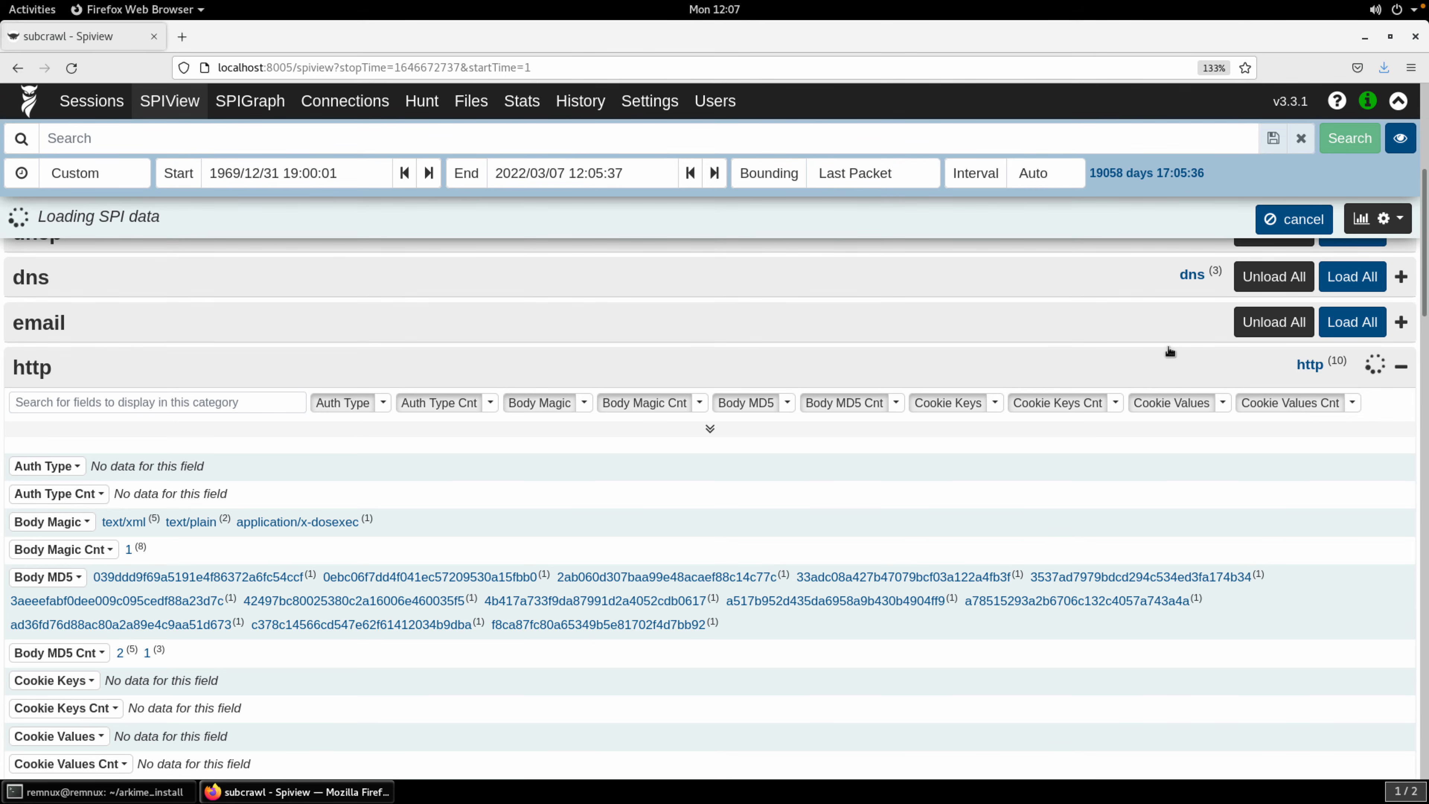
scroll(1212, 362, up, 4)
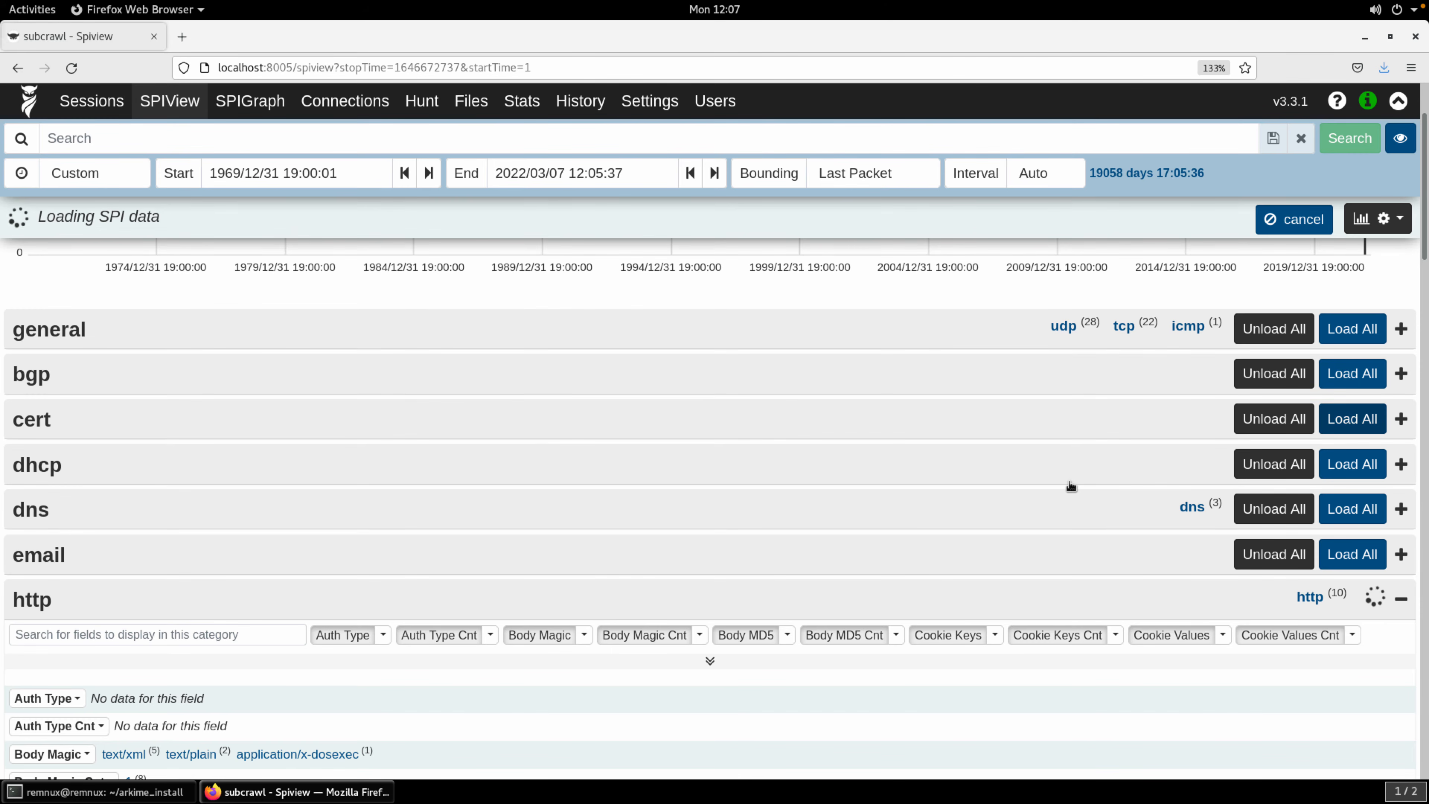
scroll(1072, 488, down, 2)
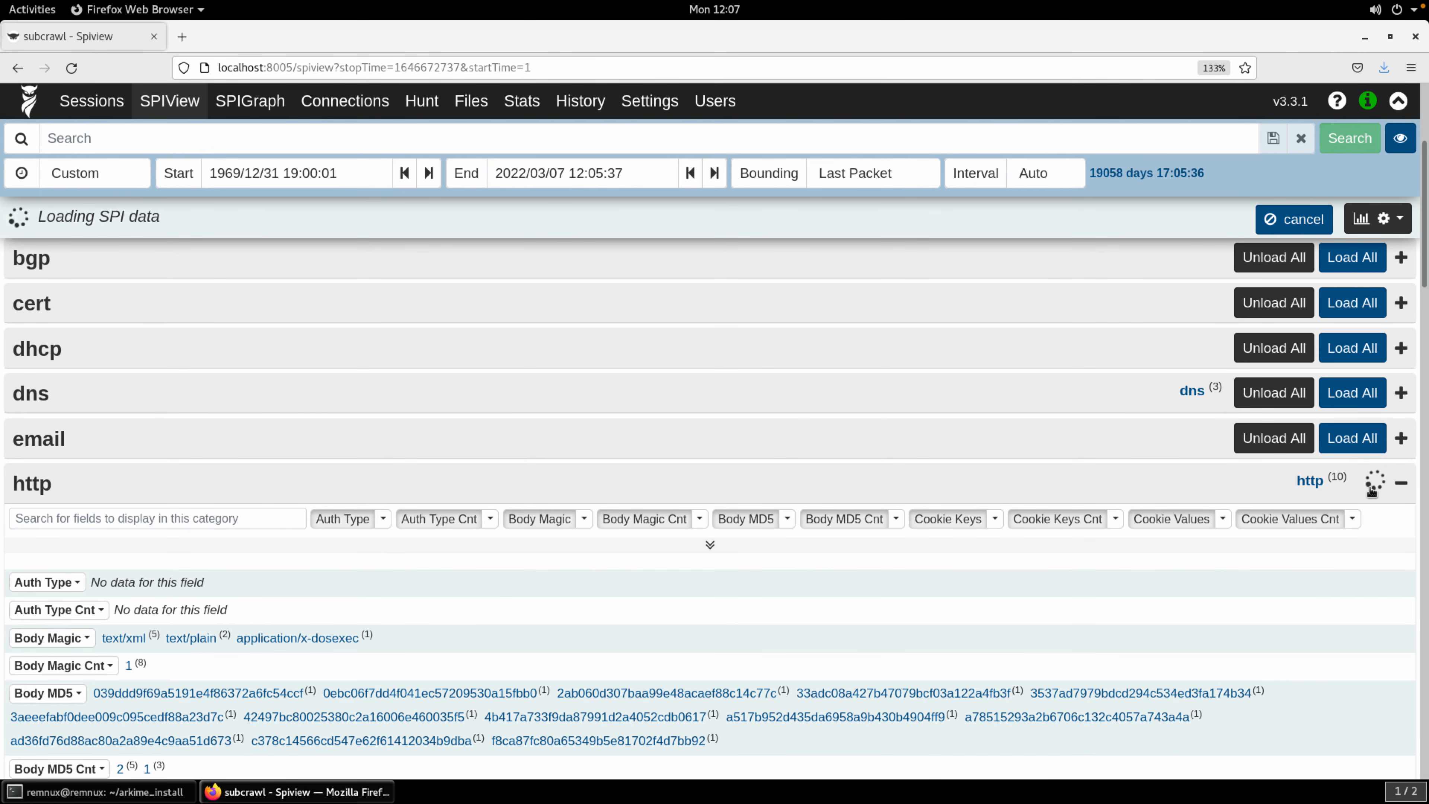
scroll(850, 400, down, 5)
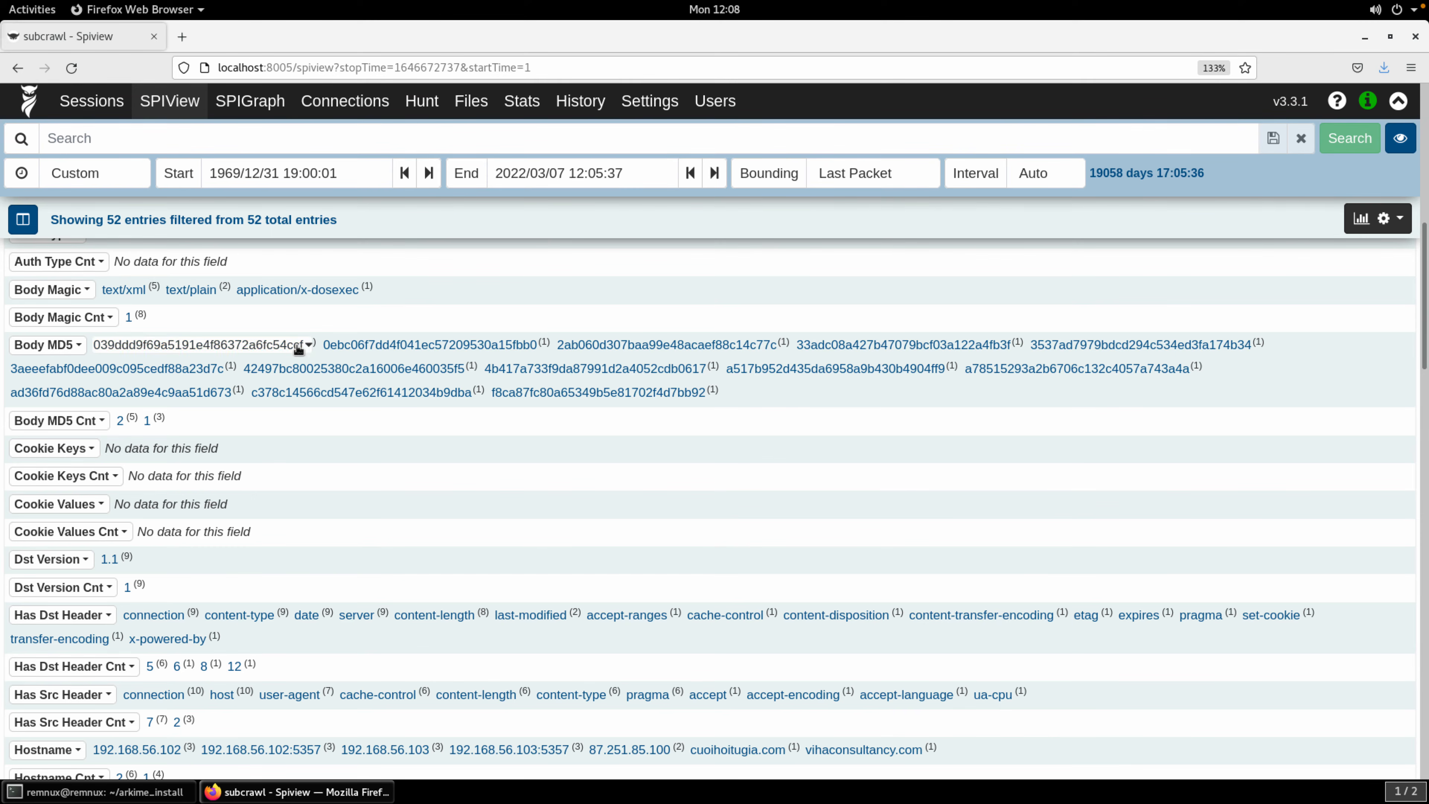
scroll(448, 469, down, 10)
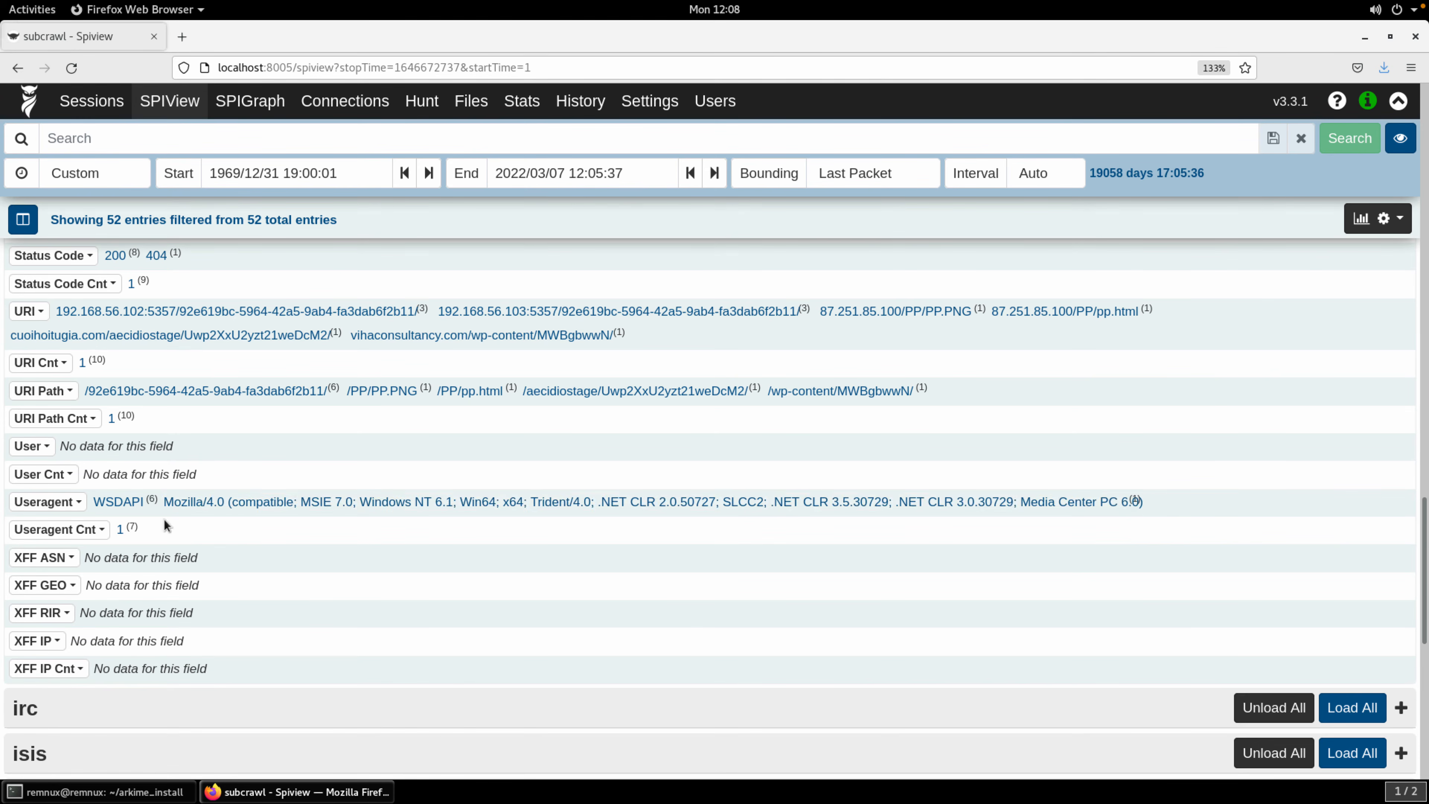
Try excluding the WSDAPI user agent with the expression http.user-agent != WSDAPI, and clear the expression
click(148, 501)
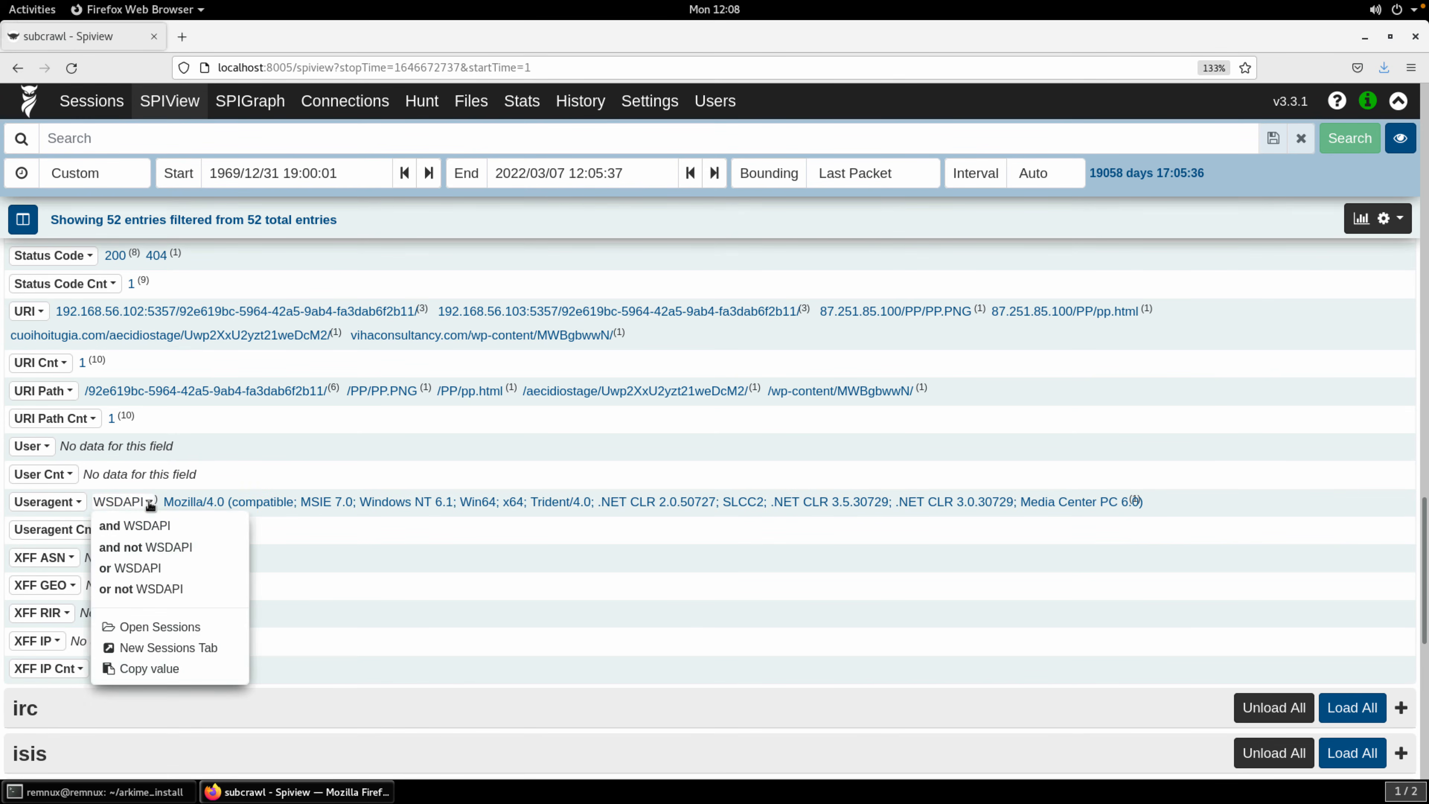
click(147, 547)
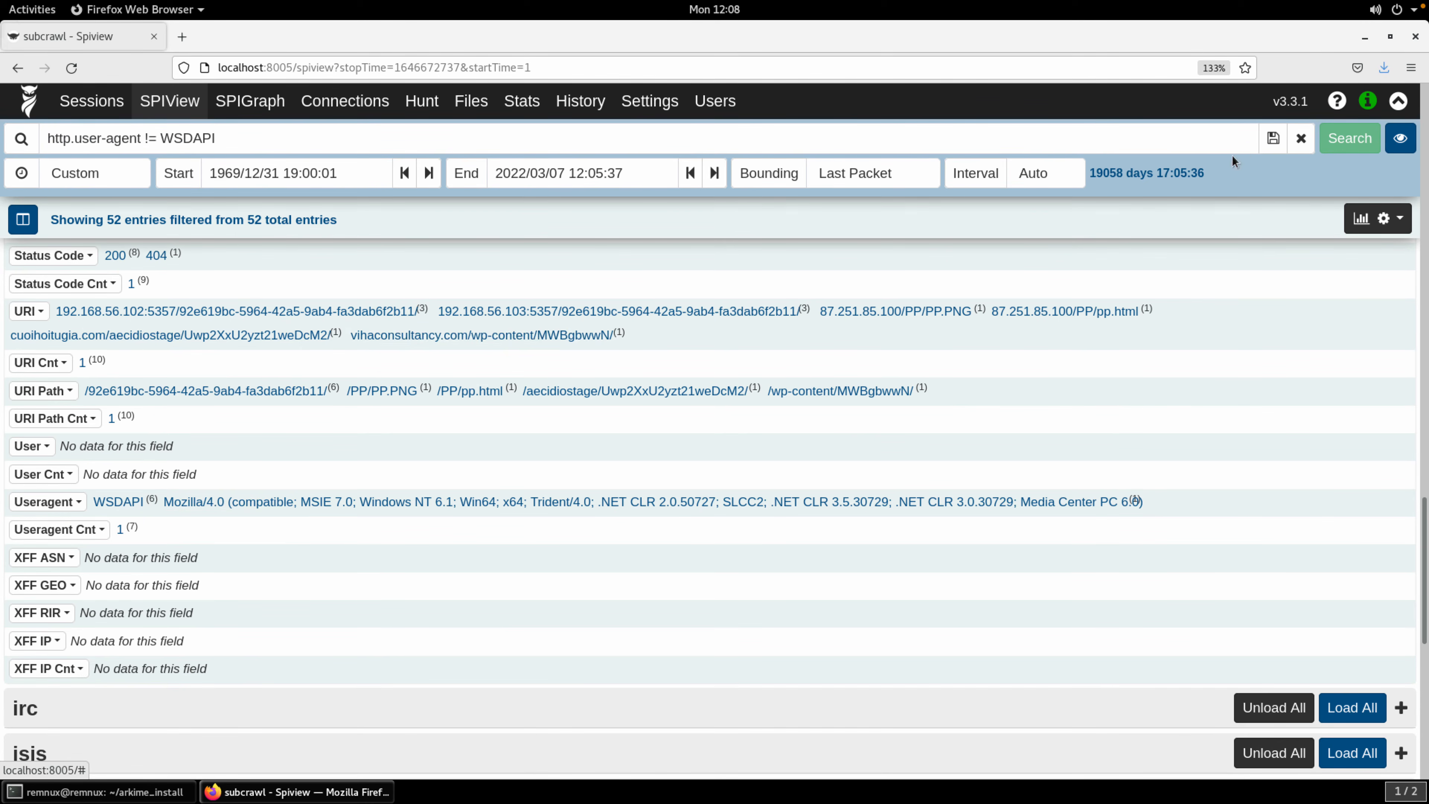
click(1300, 140)
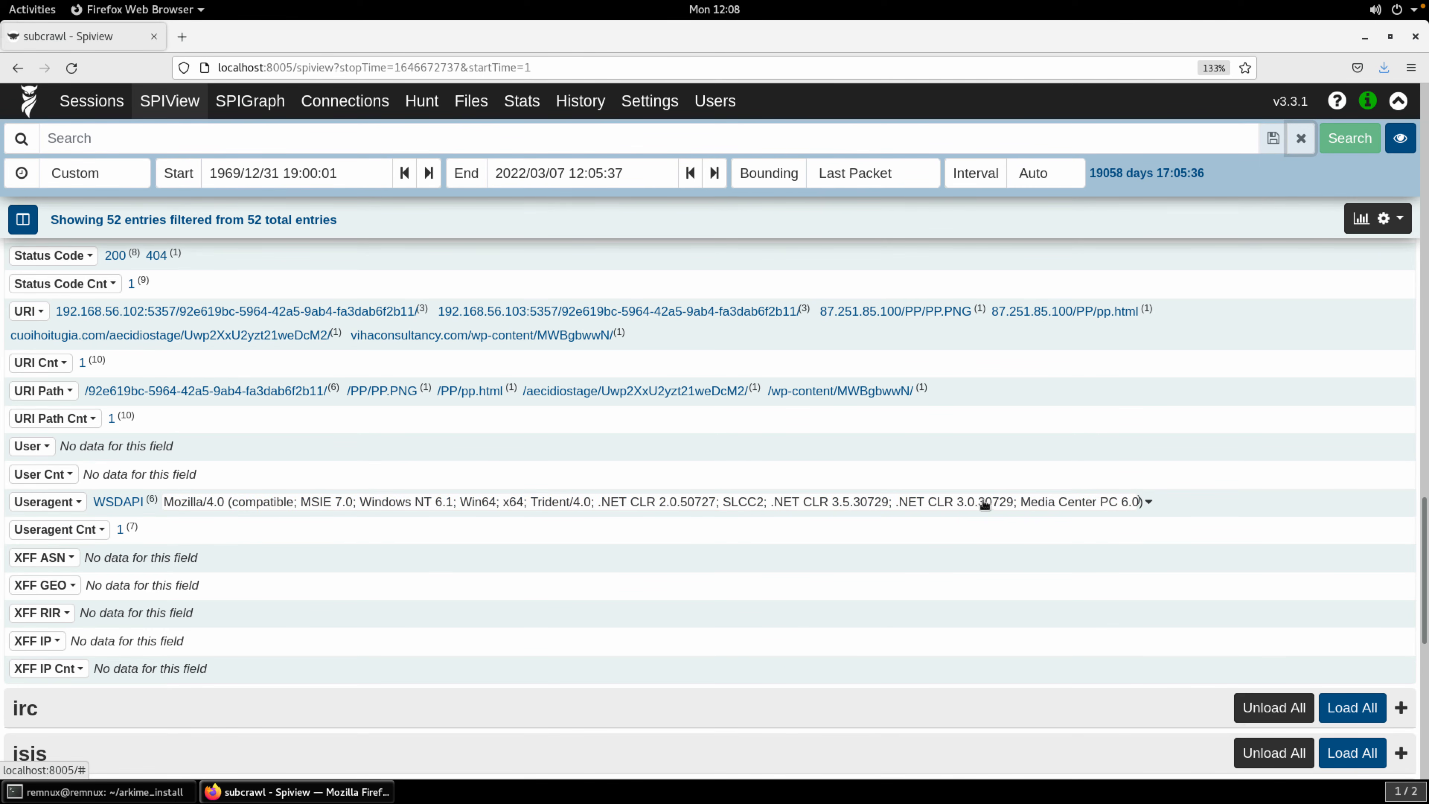
Try adding the Mozilla/4.0 user agent value as a search filter, and clear the expression
click(1146, 502)
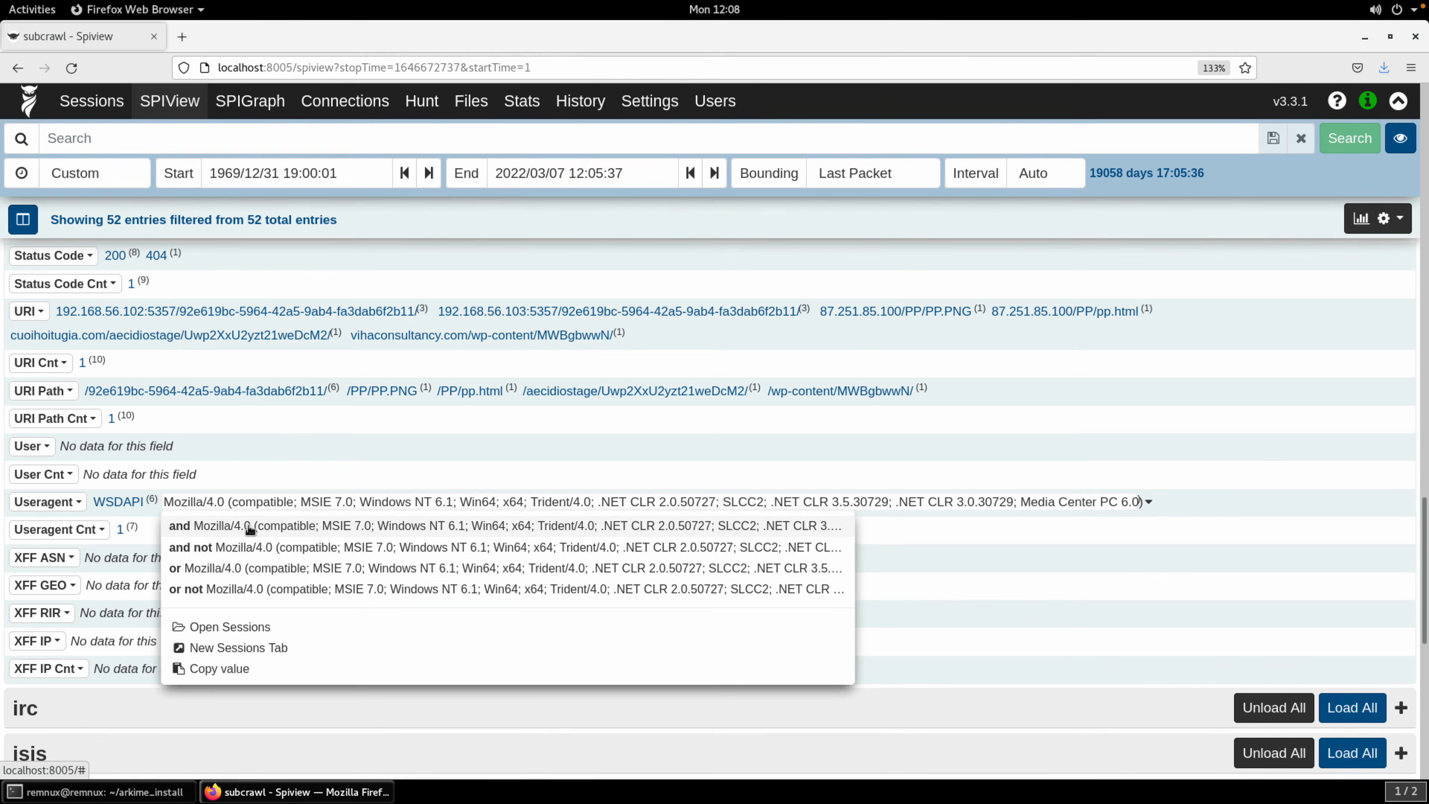
click(269, 525)
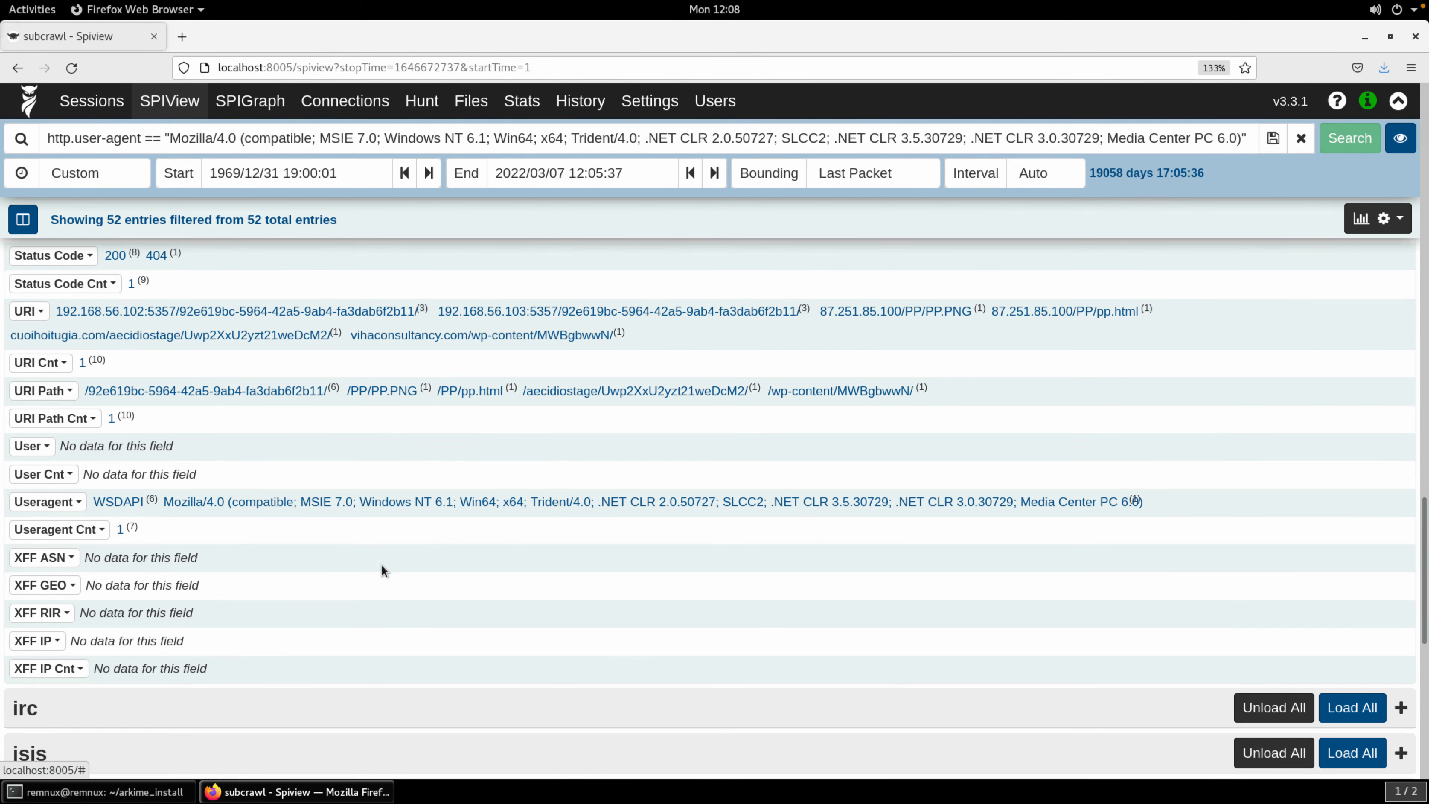
click(1301, 138)
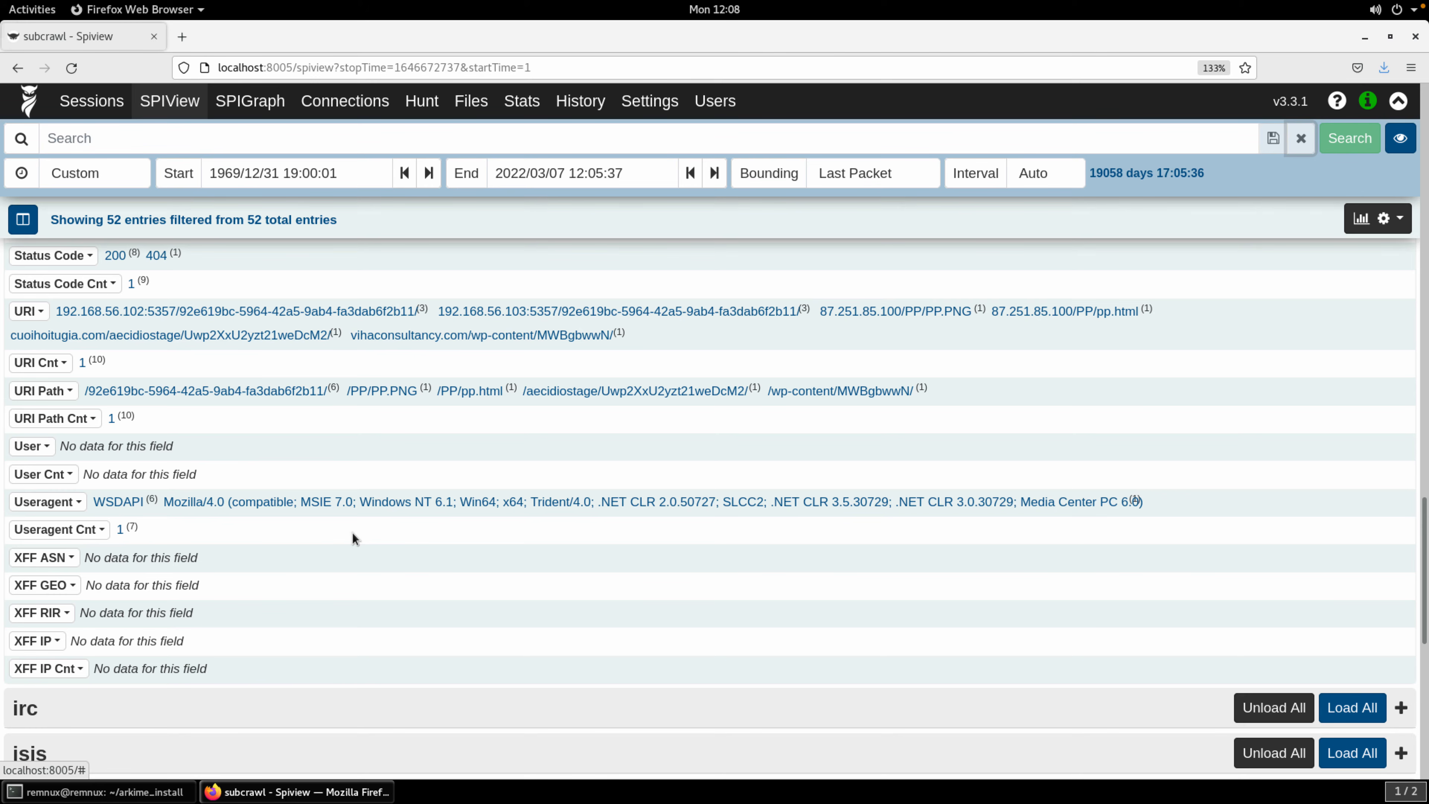
scroll(332, 355, up, 15)
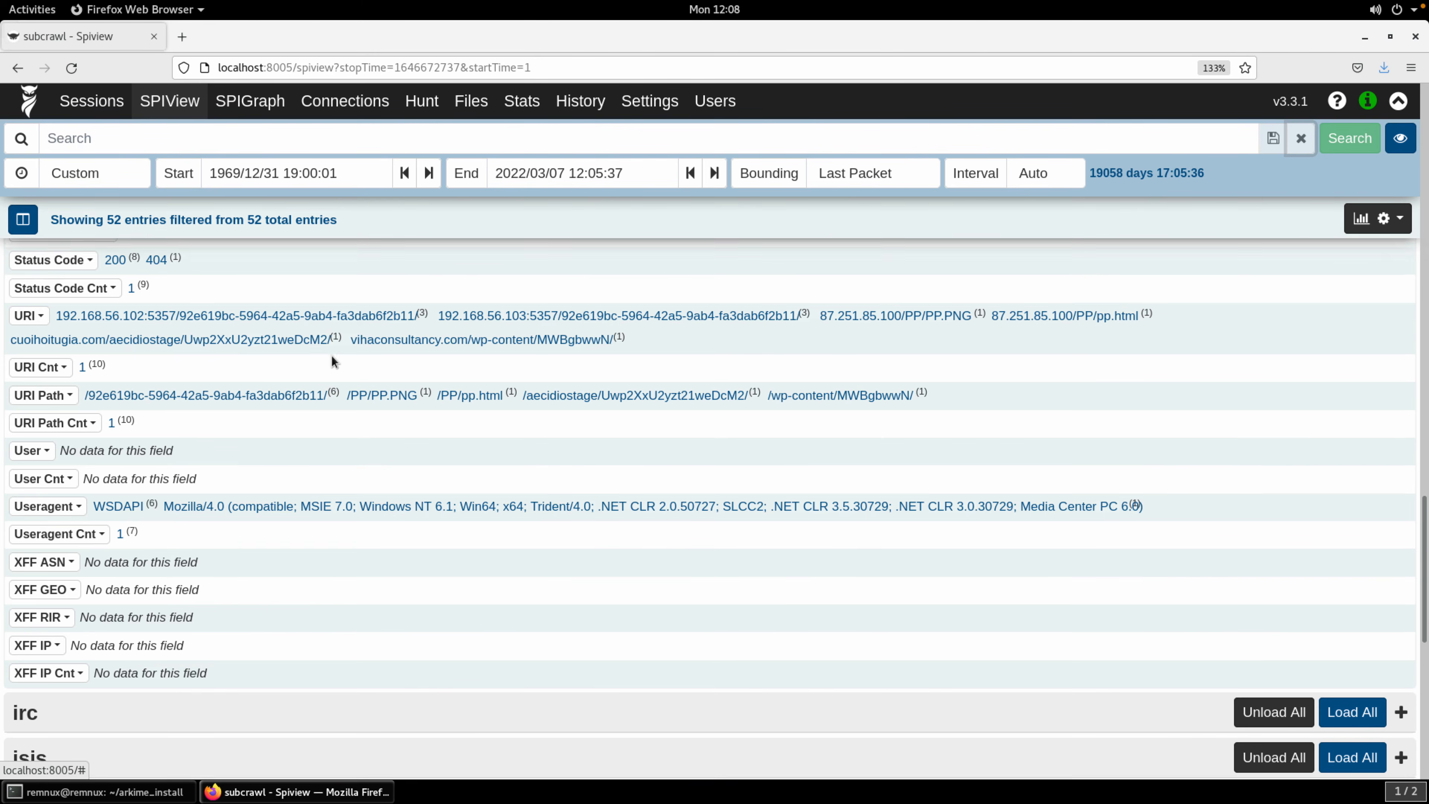
Open SPIGraph and its help page in a new tab, and read the SPI View and SPI Graph sections
click(244, 101)
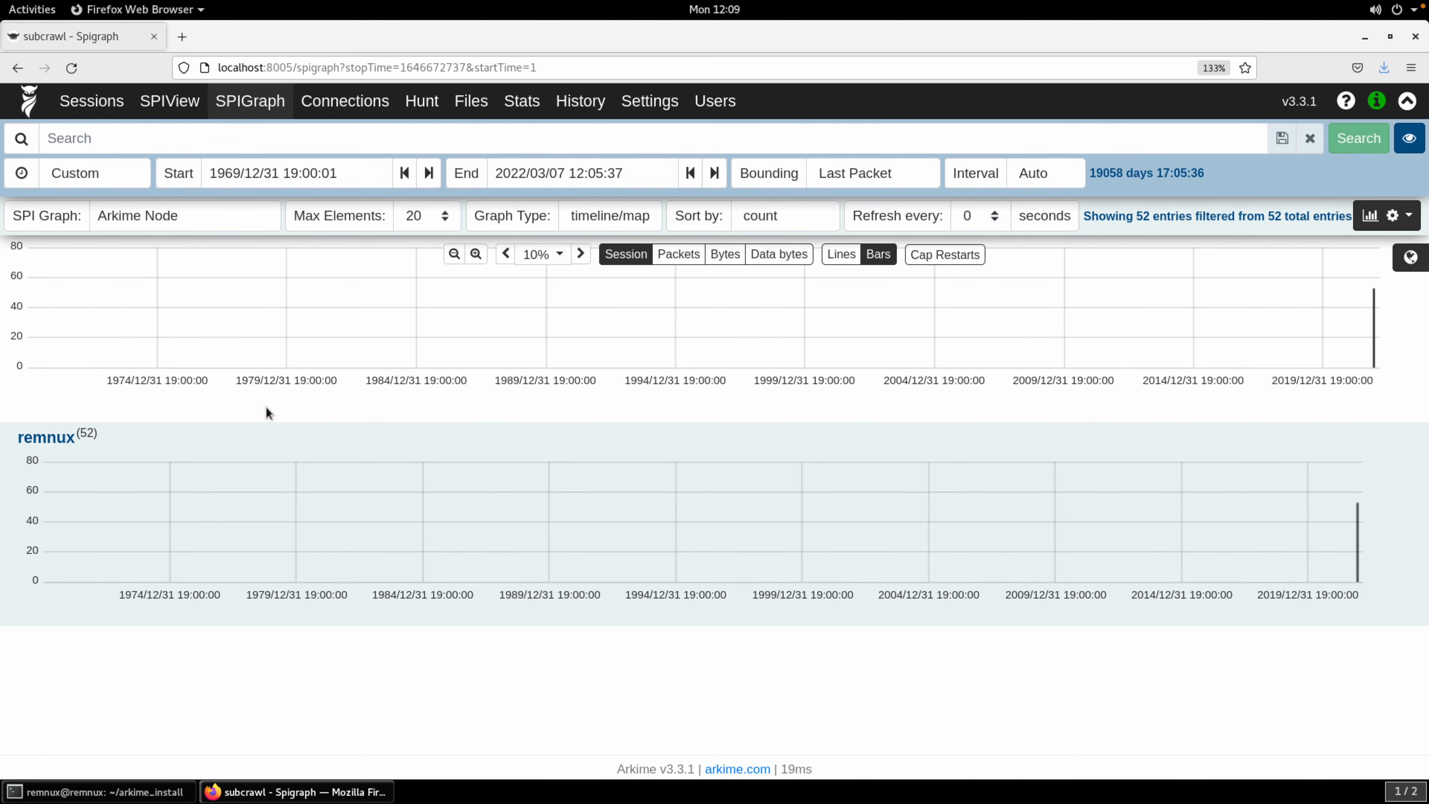
right_click(29, 104)
click(62, 111)
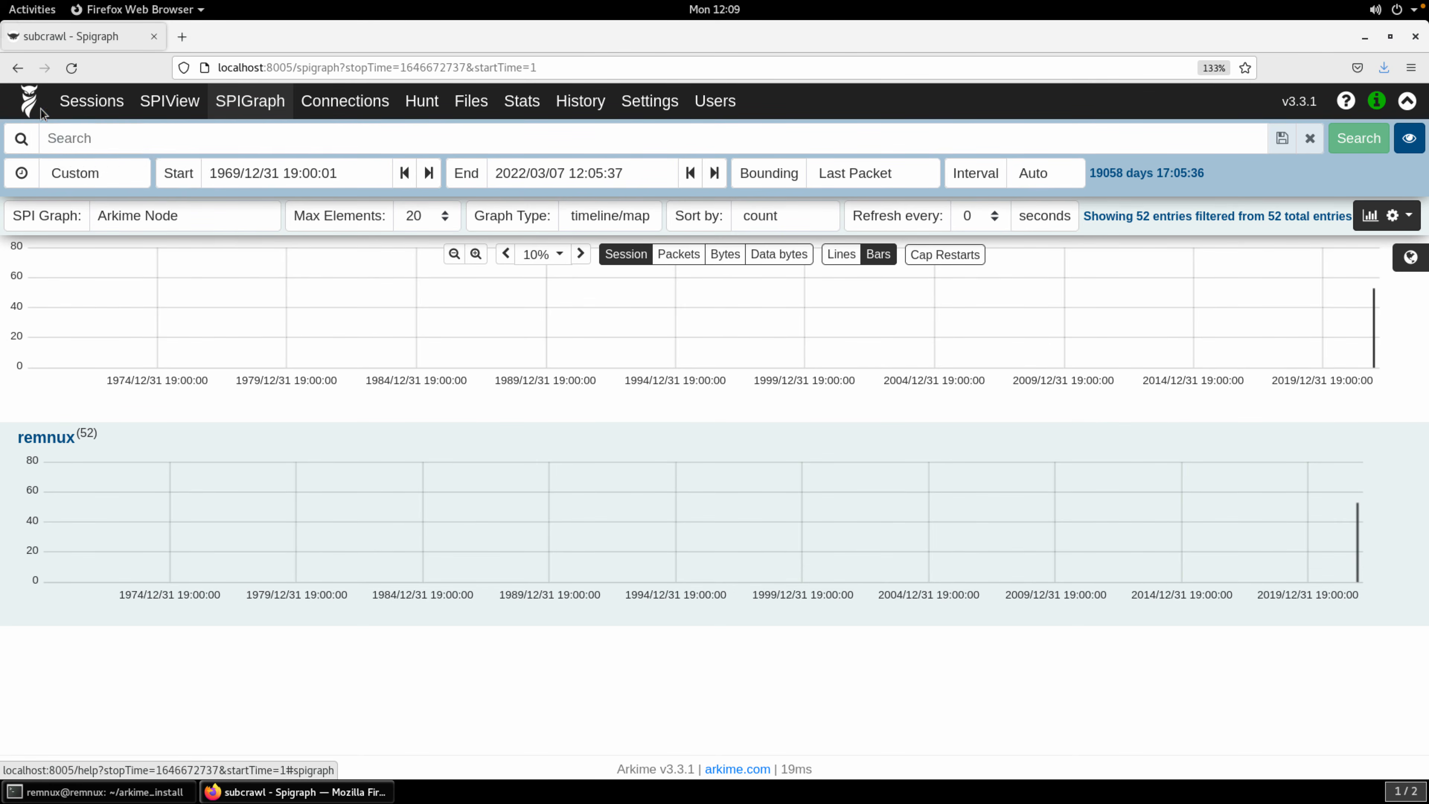
click(226, 36)
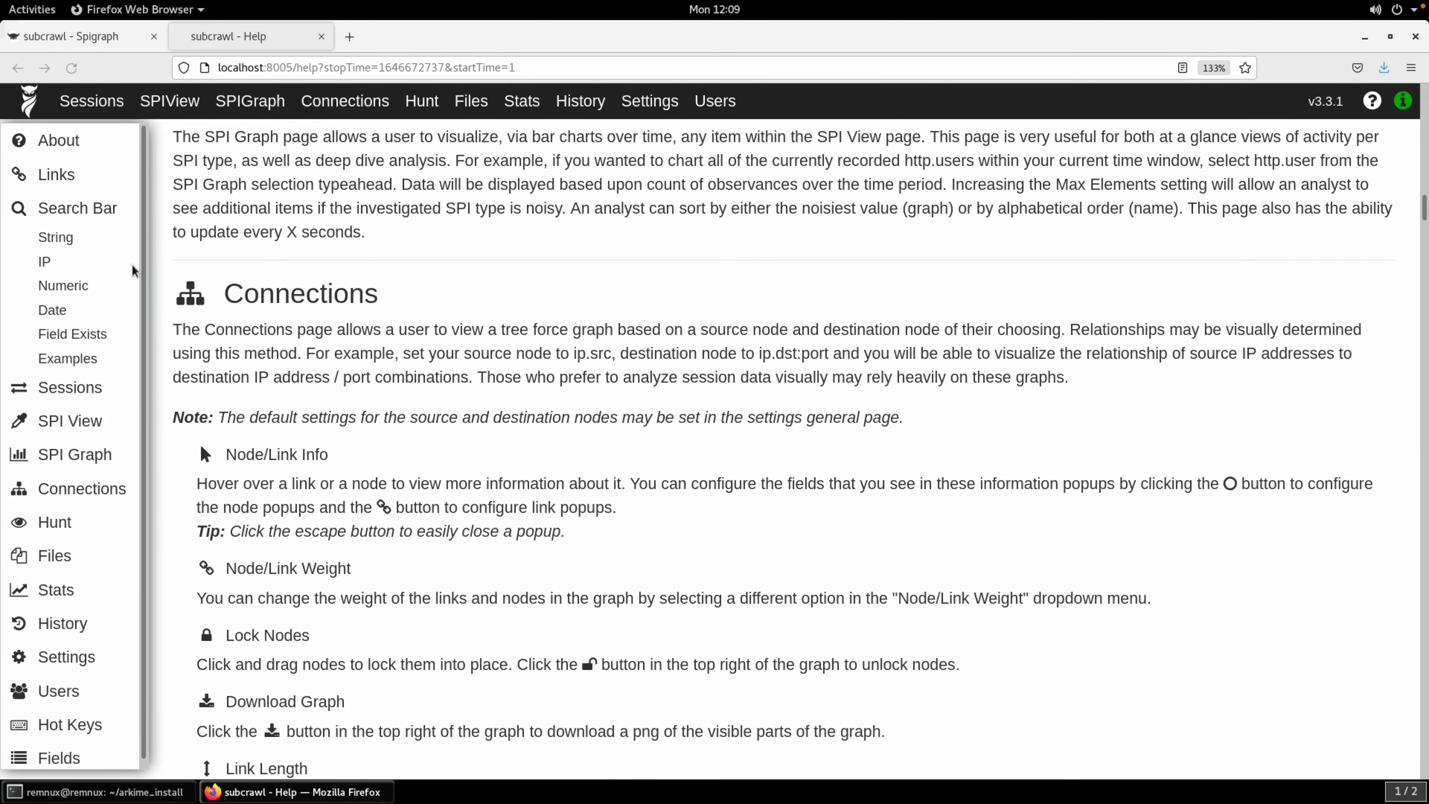
click(74, 455)
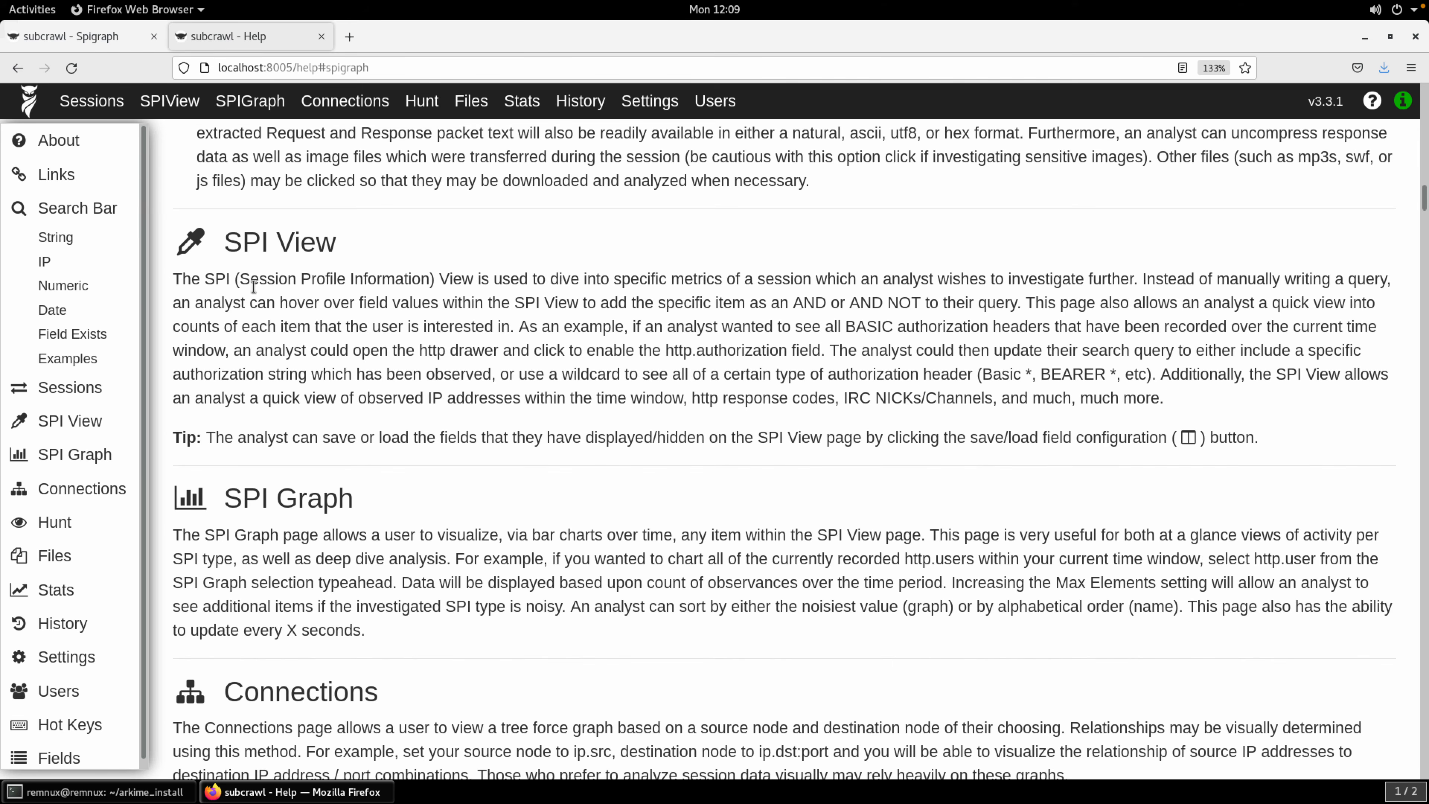
drag(249, 281, 431, 281)
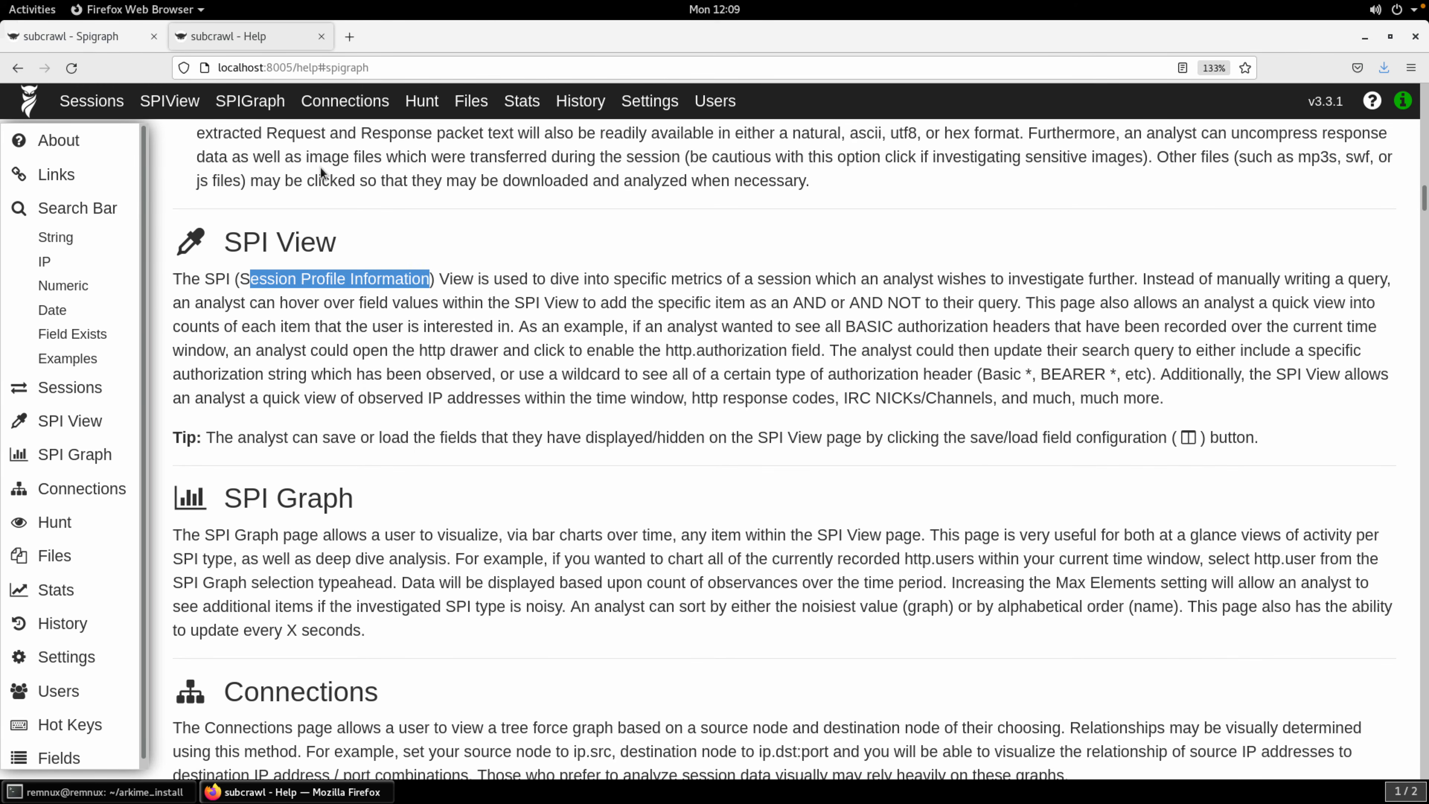
Return to SPIGraph, narrow its timeline to 2021/12/16 11:54:46 through 11:55:13, and list the sessions in that range
click(113, 37)
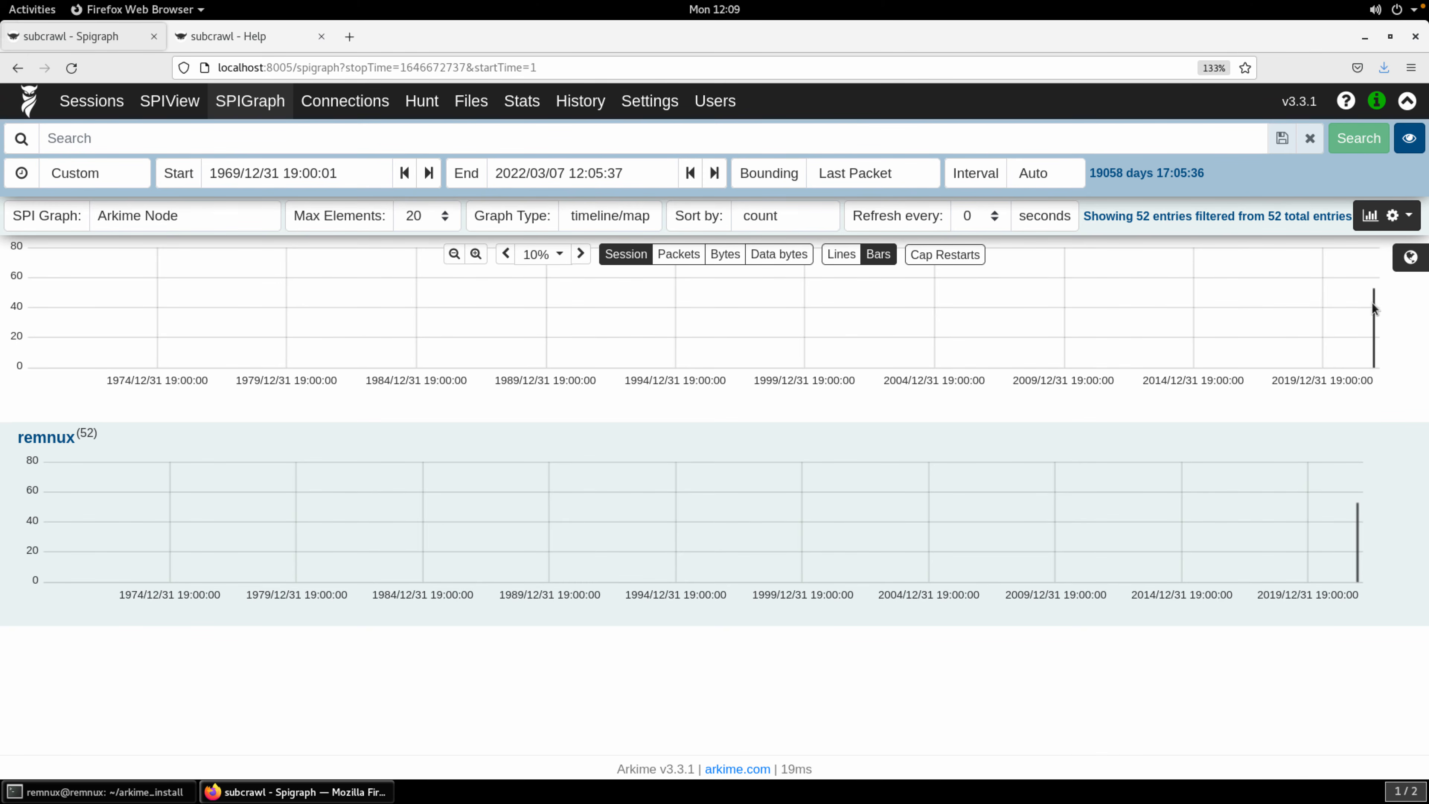
drag(1363, 366, 1388, 363)
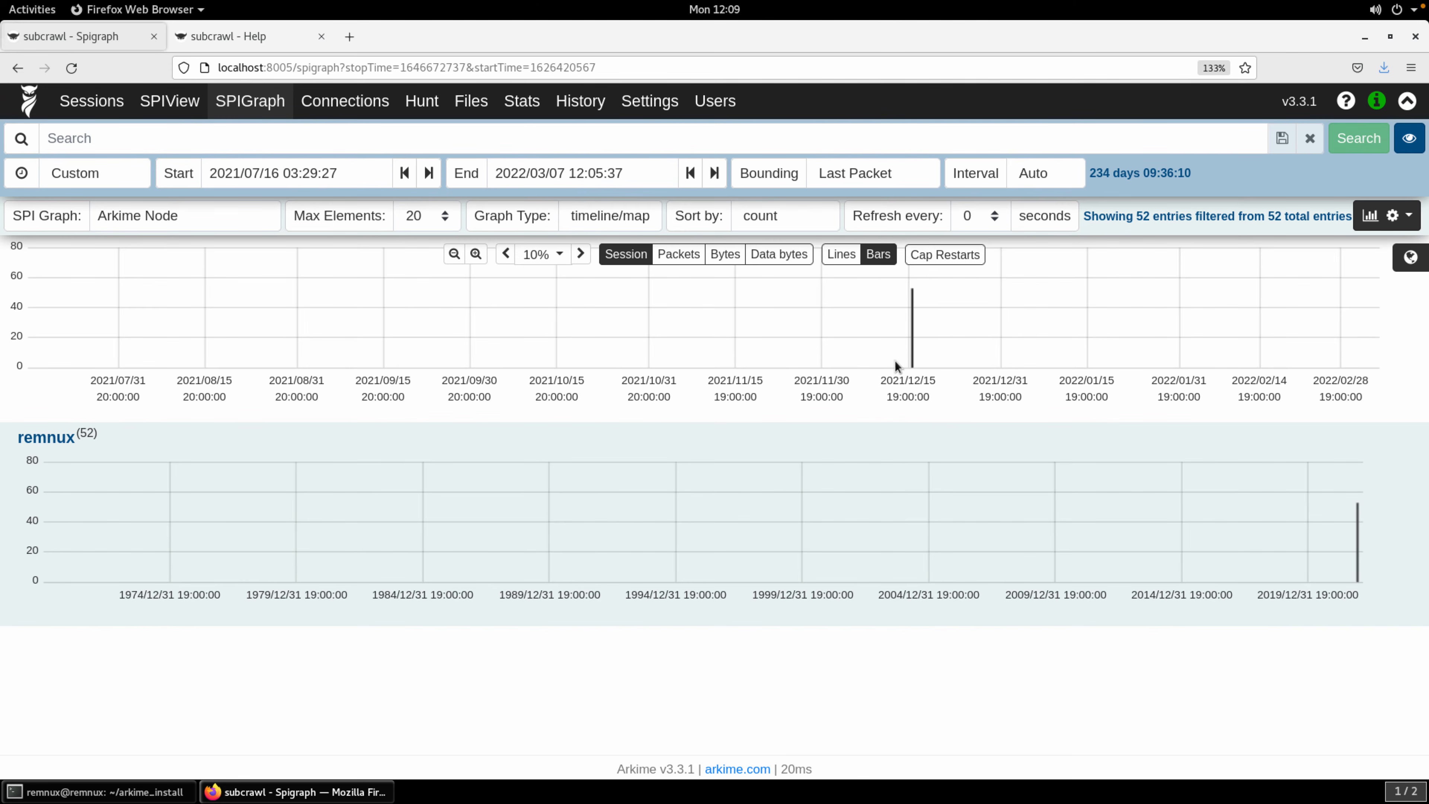
drag(894, 361, 937, 362)
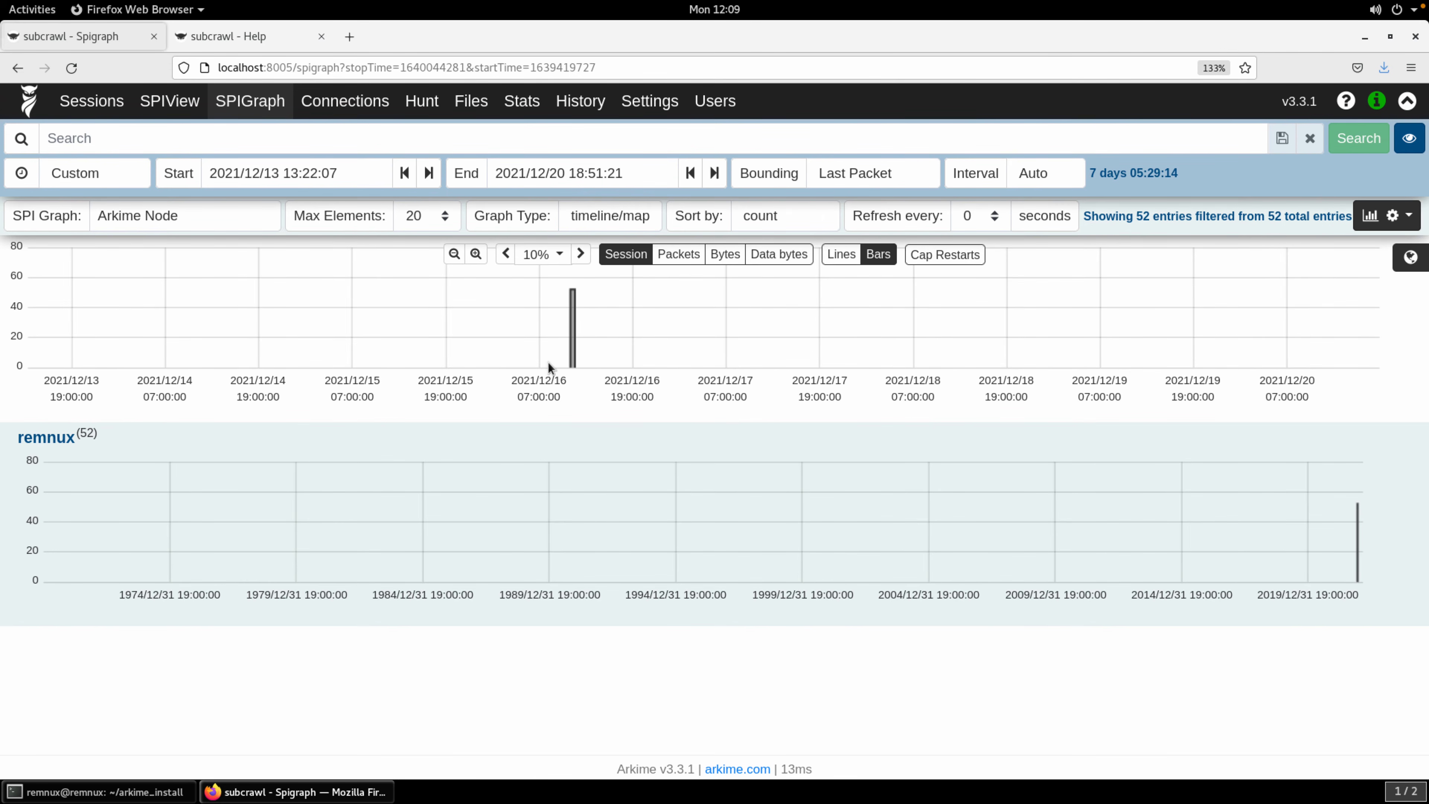
drag(548, 362, 602, 361)
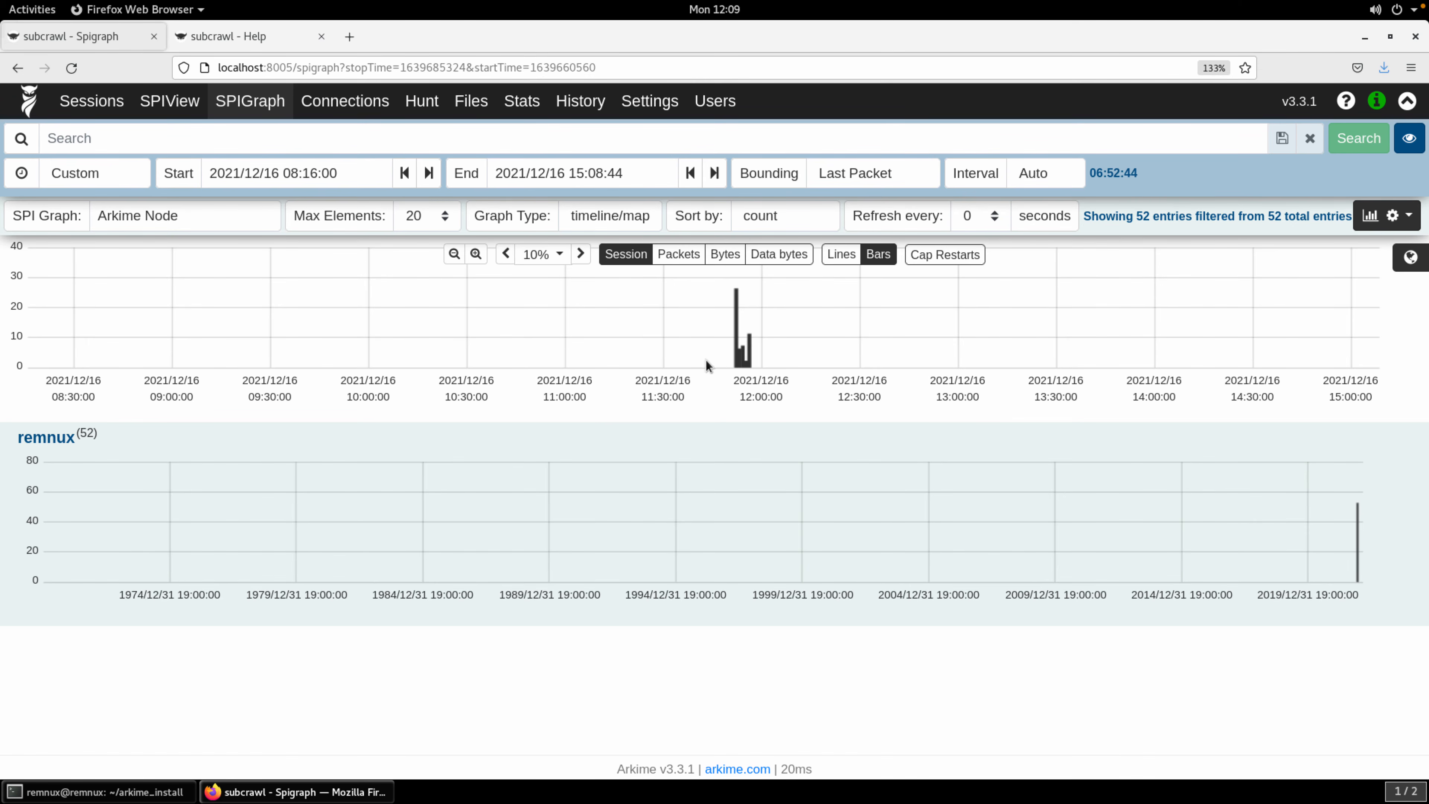
drag(707, 366, 785, 365)
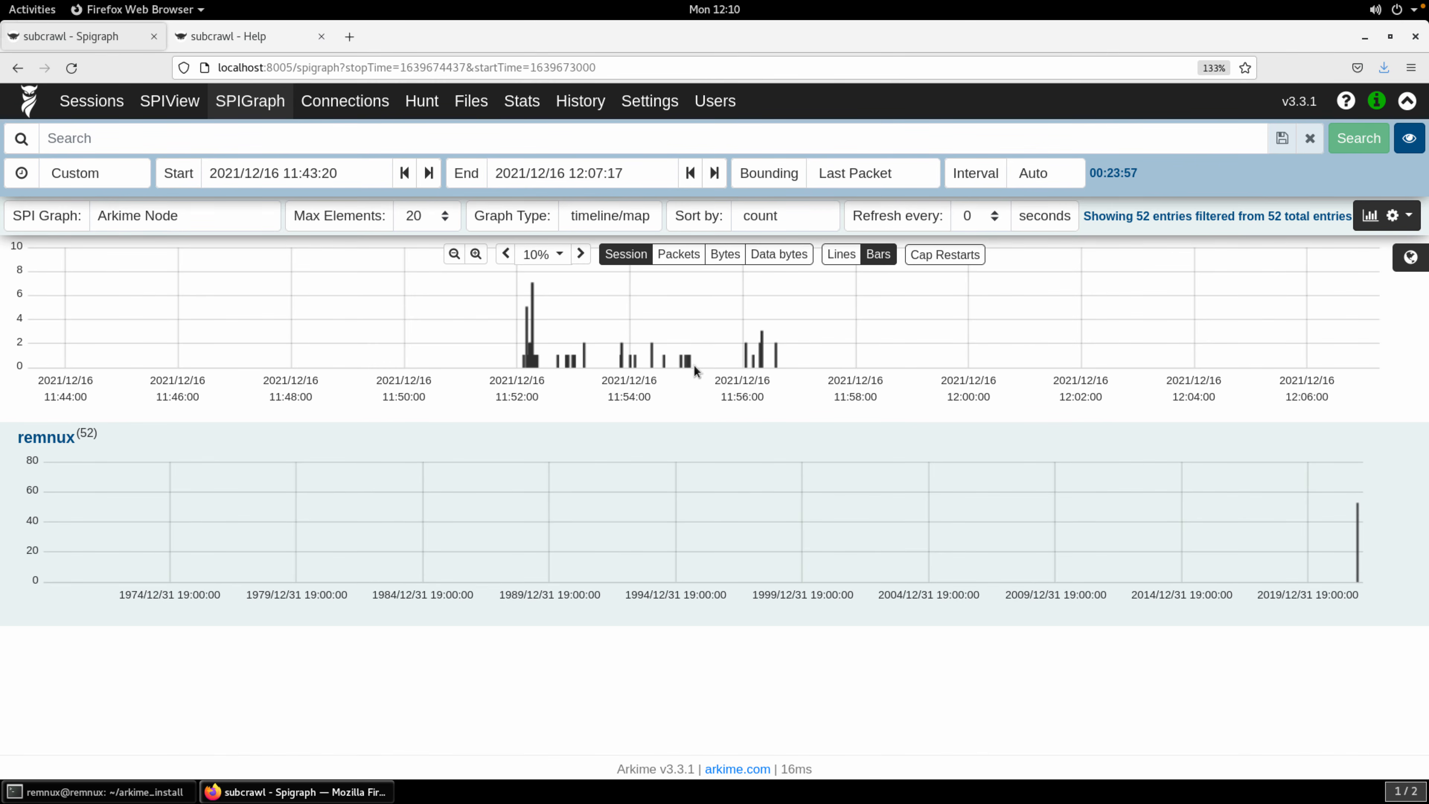
drag(672, 364, 698, 364)
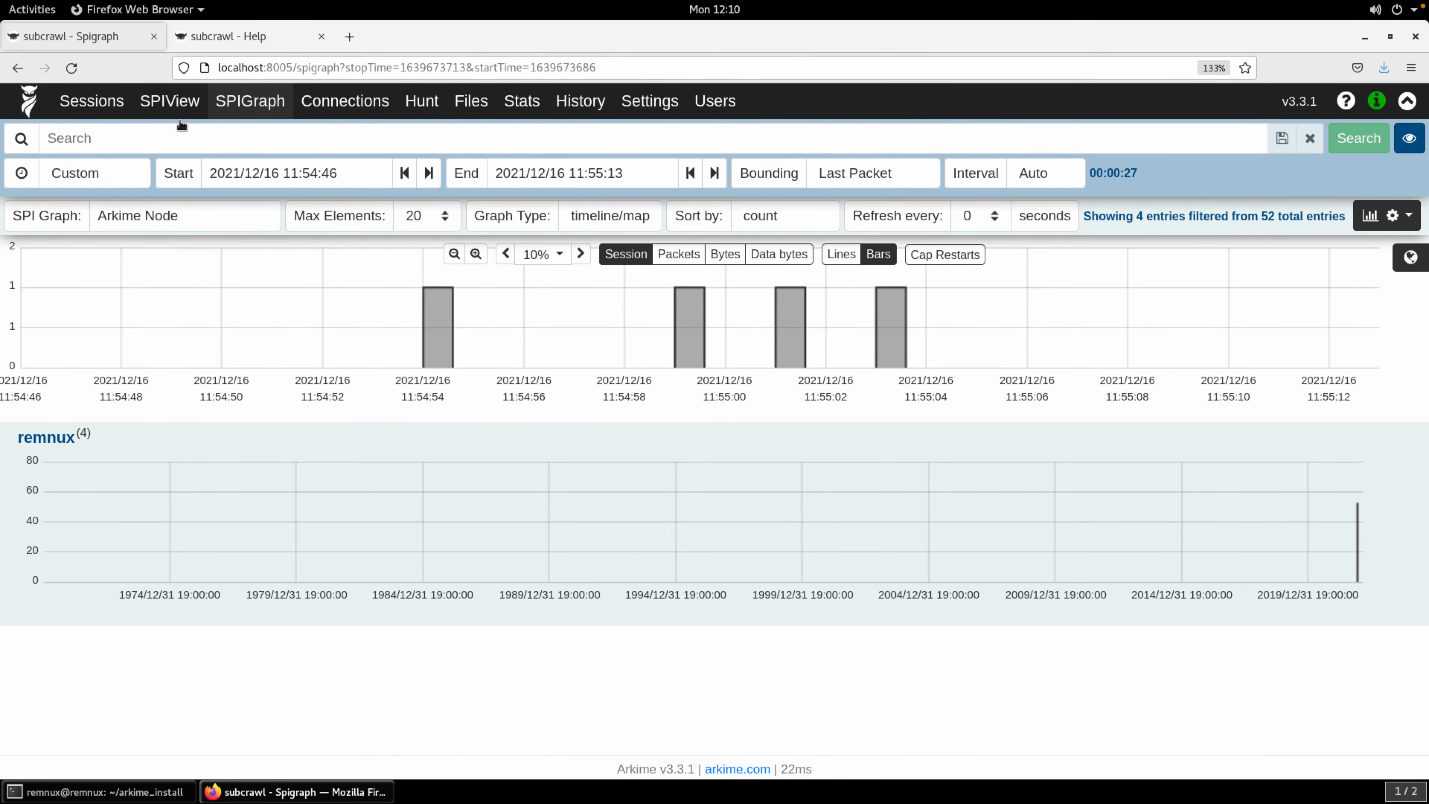
click(107, 103)
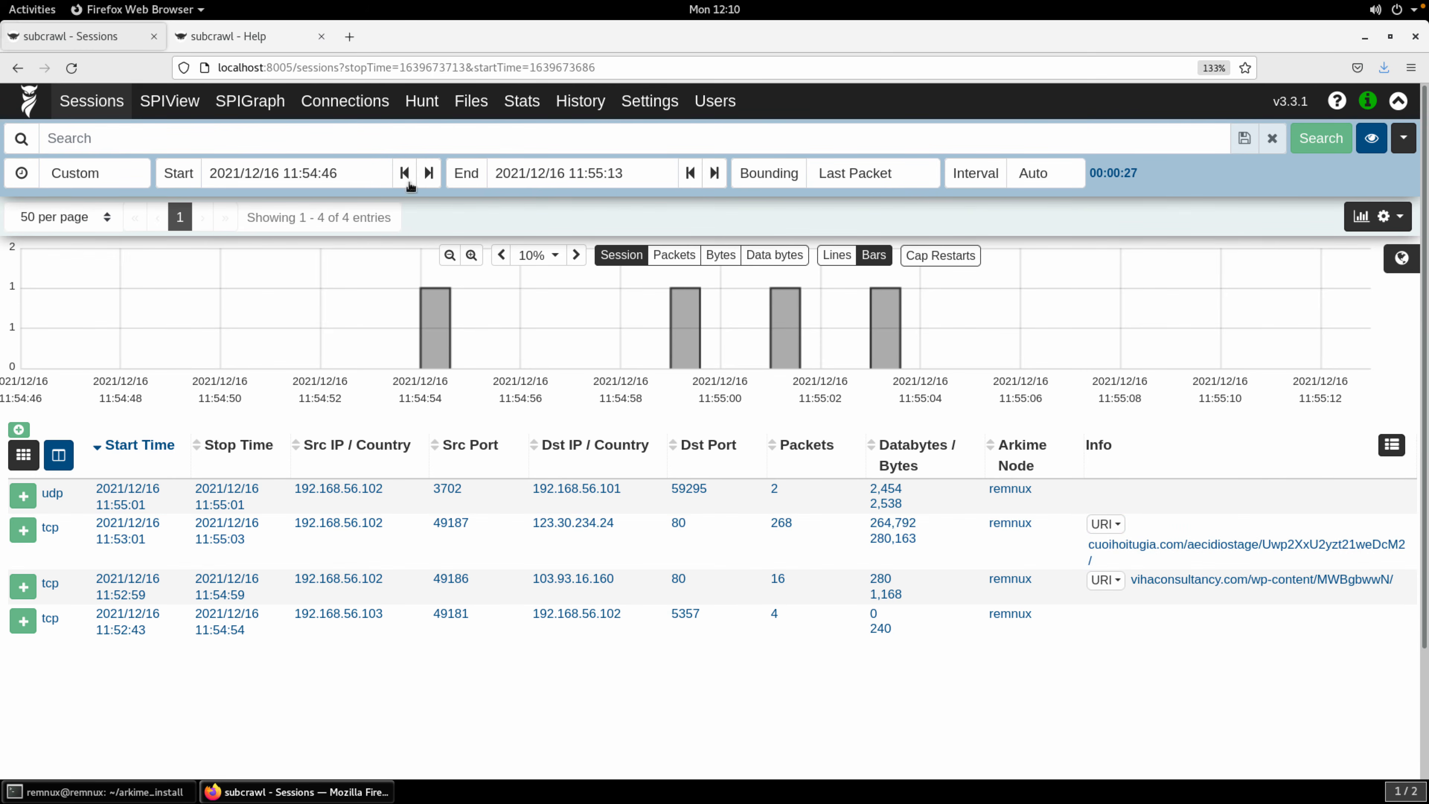
Open the Connections graph, set its time range to Last year, and examine the source and destination IP nodes
click(250, 100)
click(348, 104)
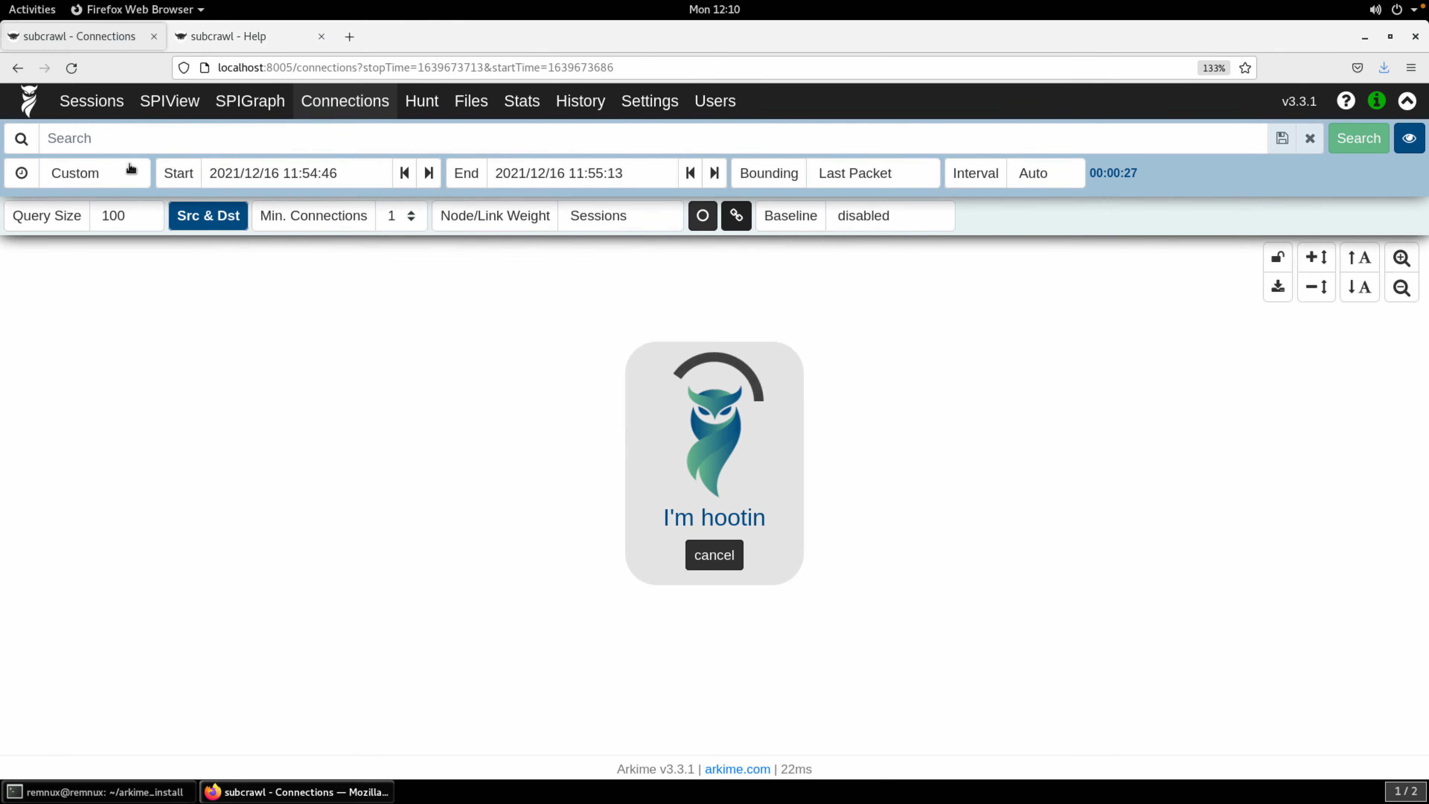
click(130, 168)
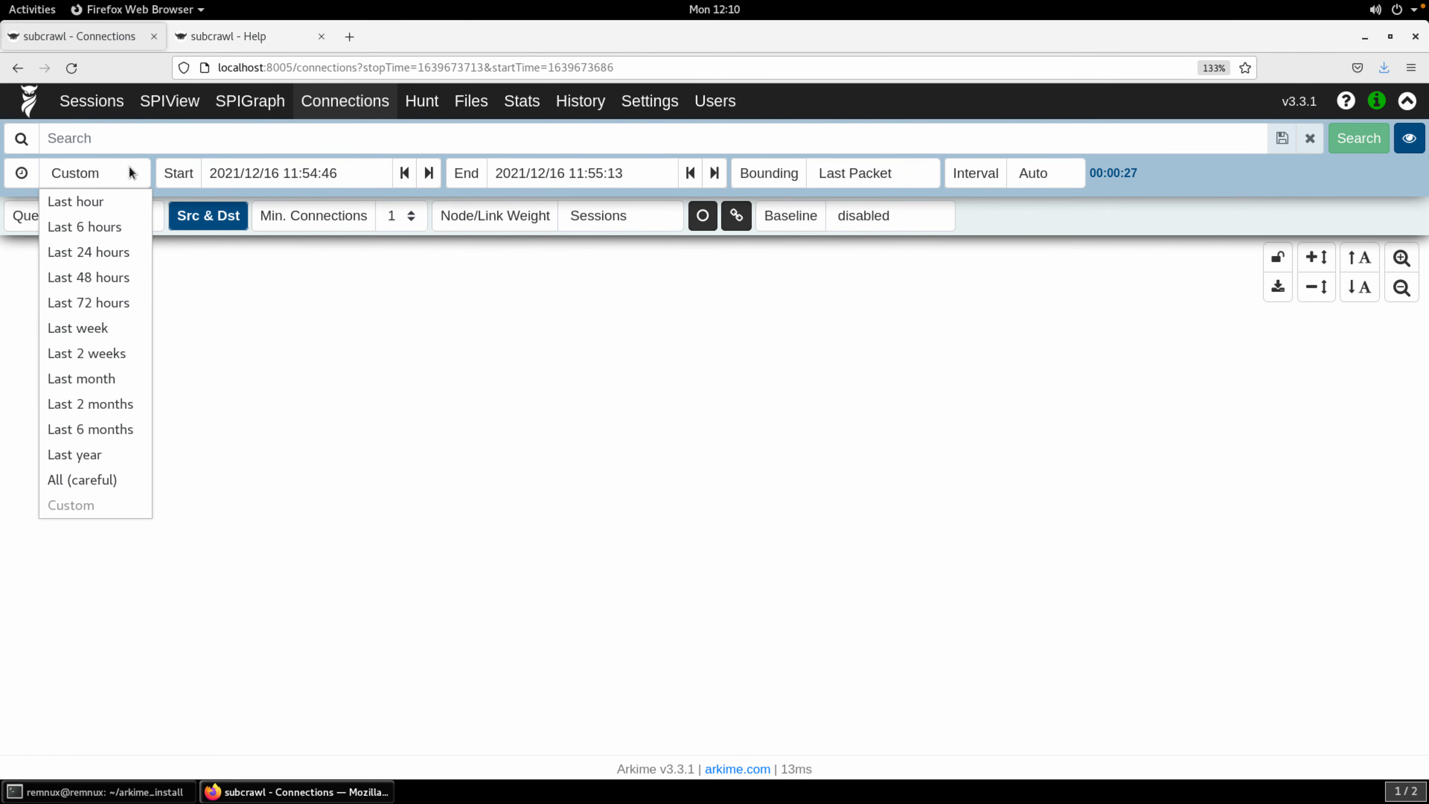
click(104, 457)
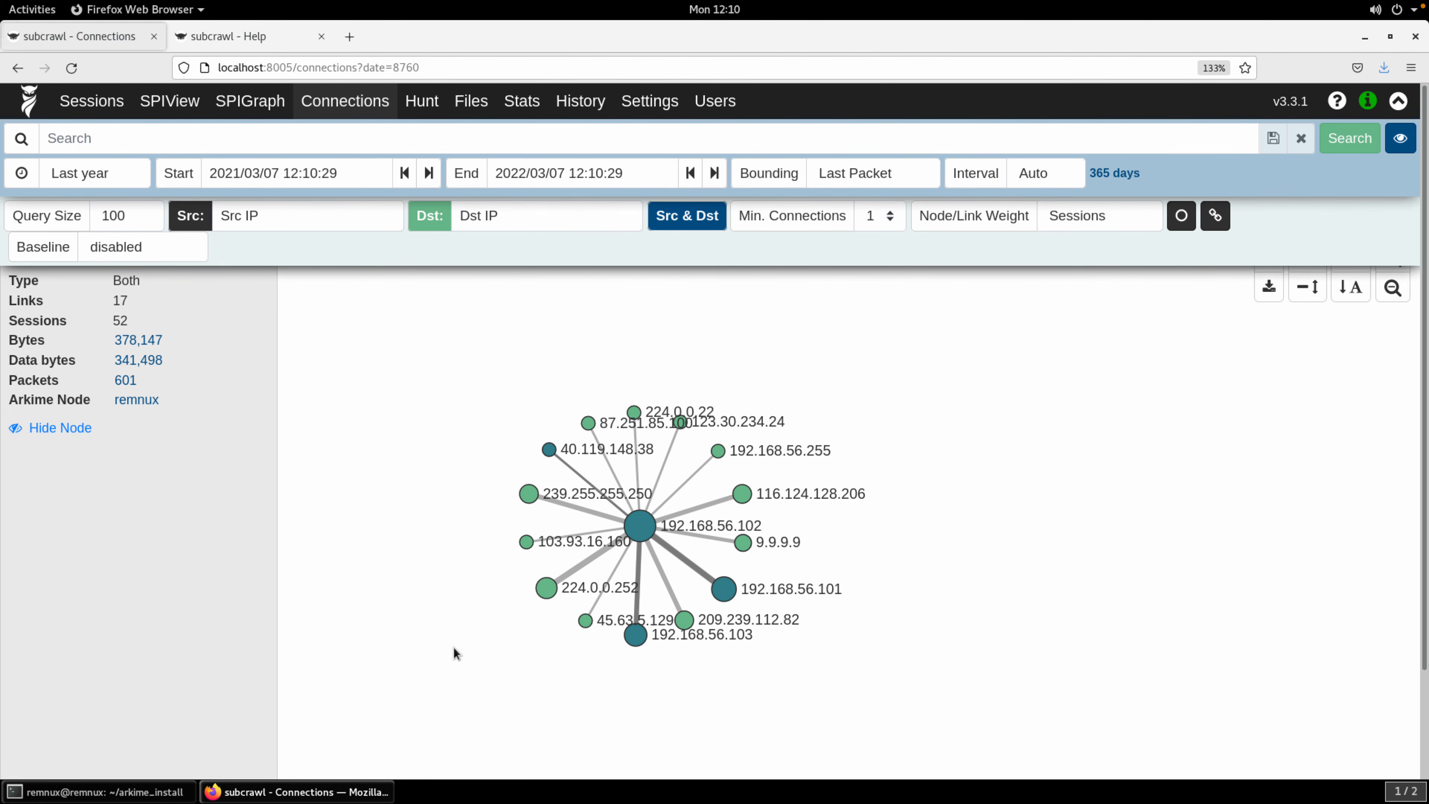
drag(423, 608, 463, 598)
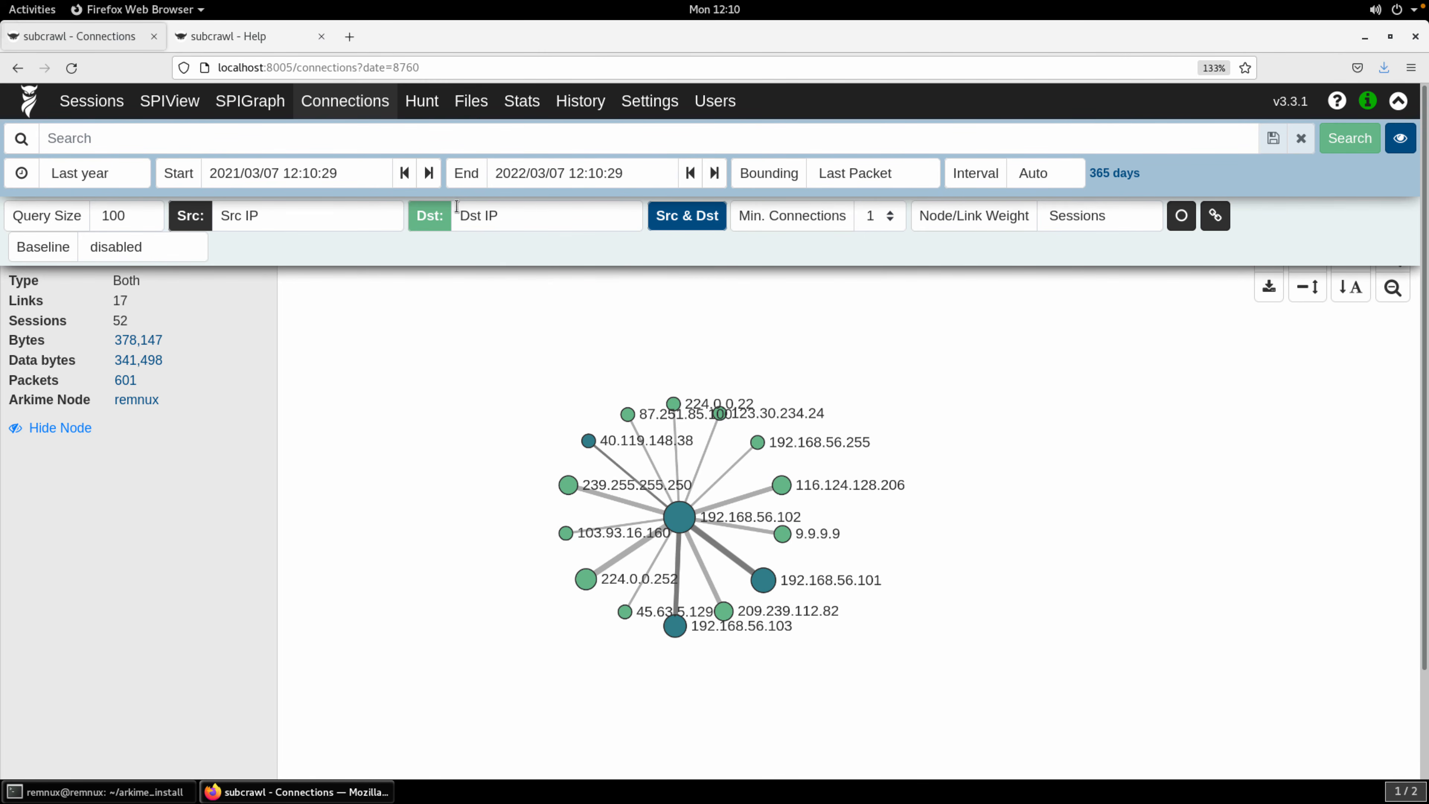
View the Hunt page and check the admin account's permissions under Users, switching Can Remove Data on and off again
click(423, 106)
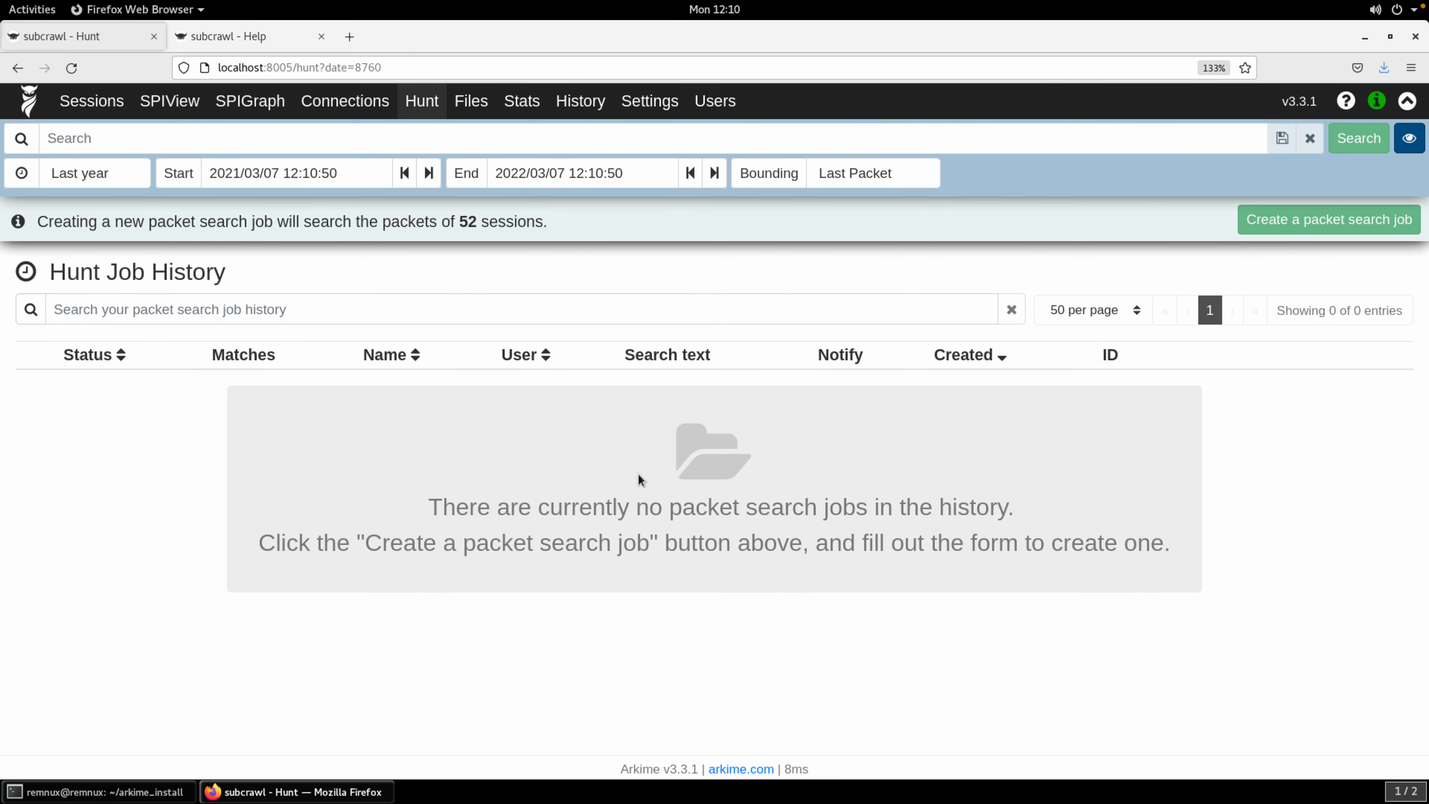
click(666, 106)
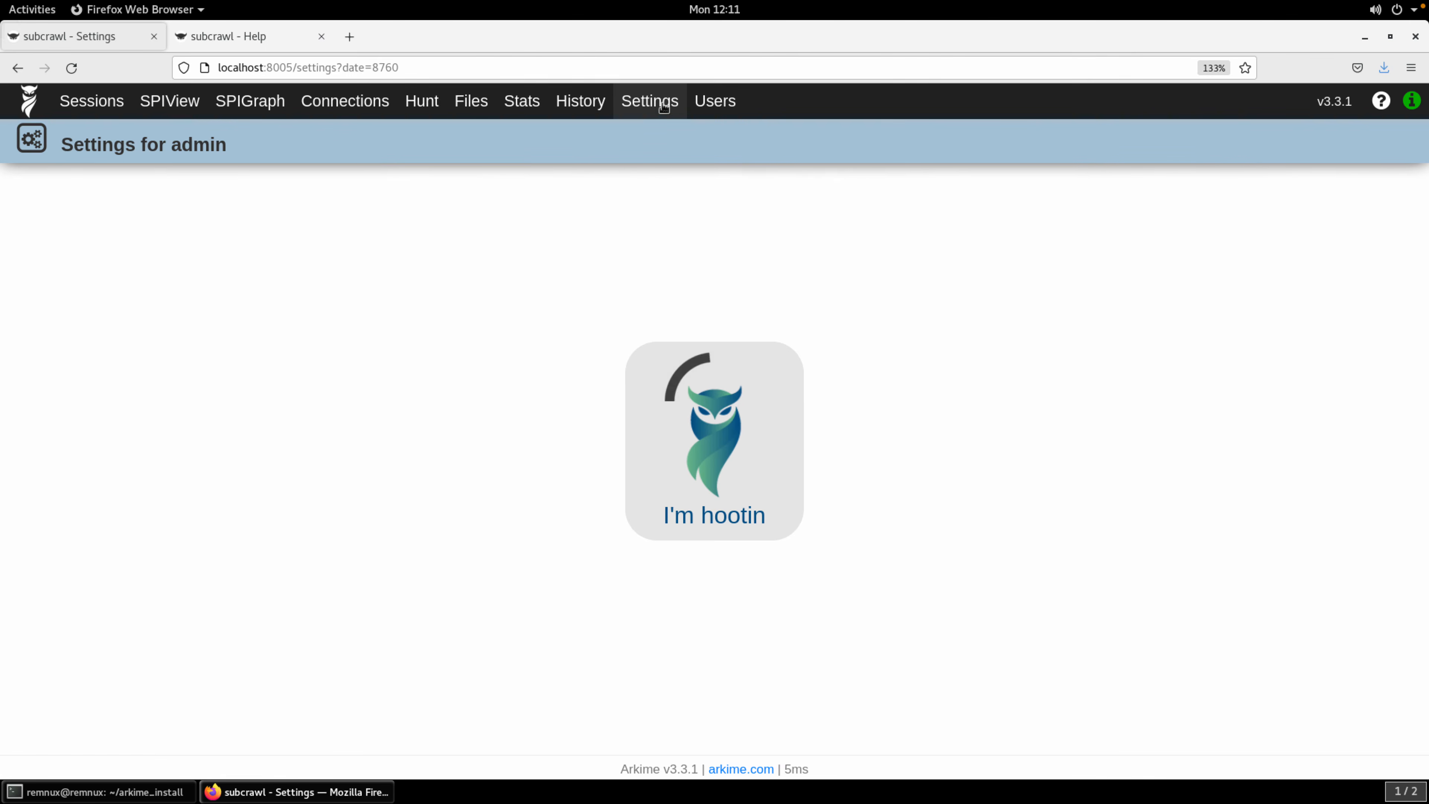
click(716, 101)
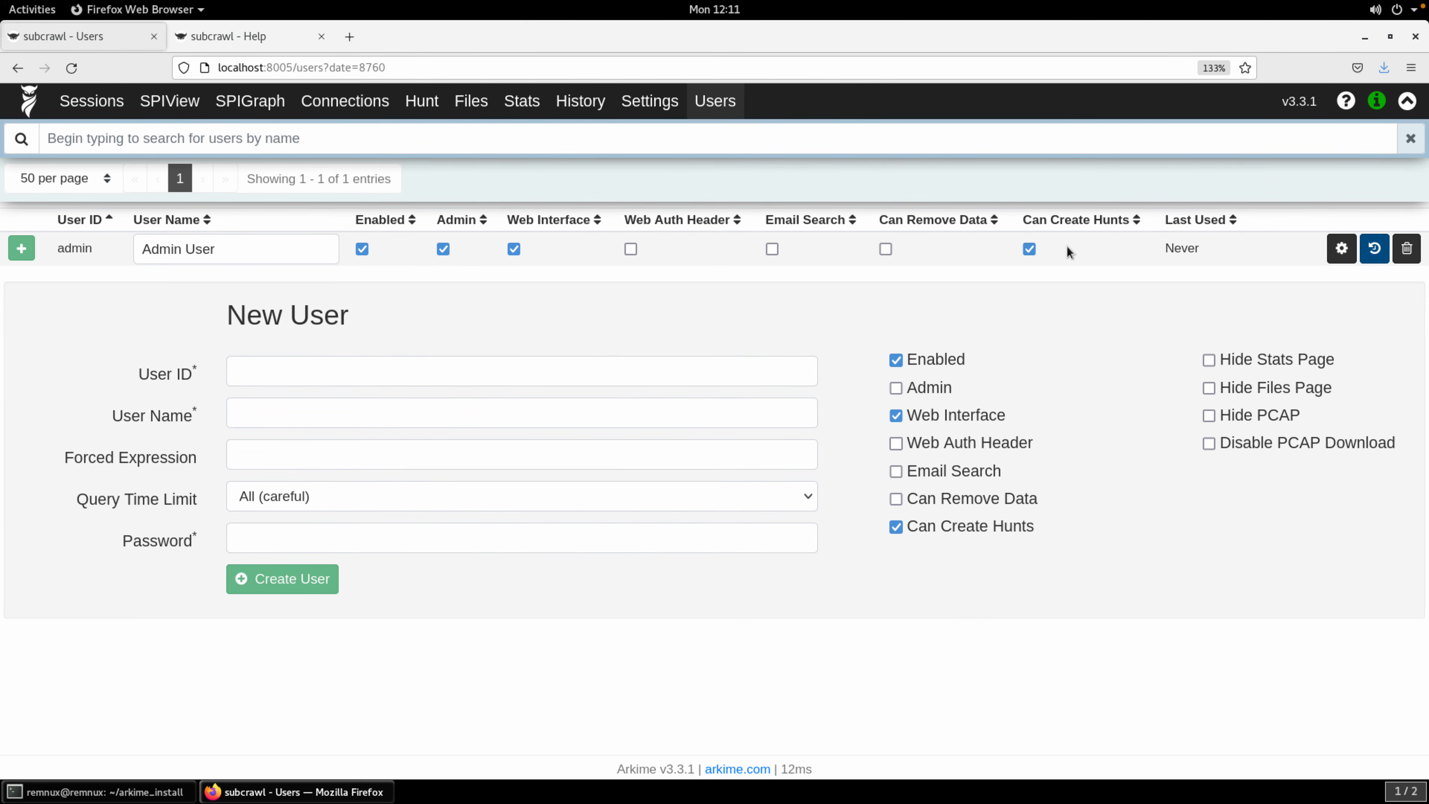
click(887, 250)
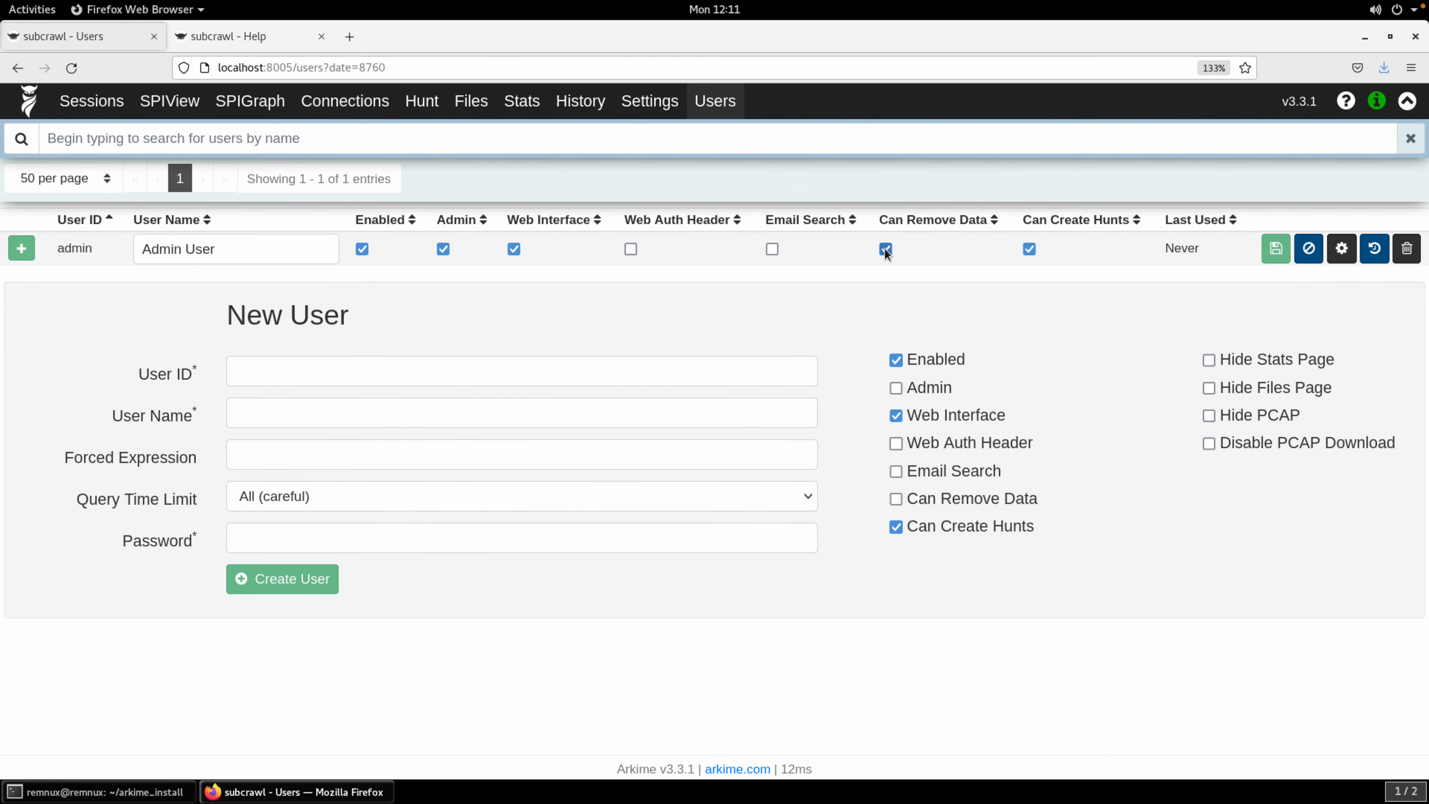
click(886, 249)
Return to Hunt and open the form for creating a packet search job to examine its options
click(416, 106)
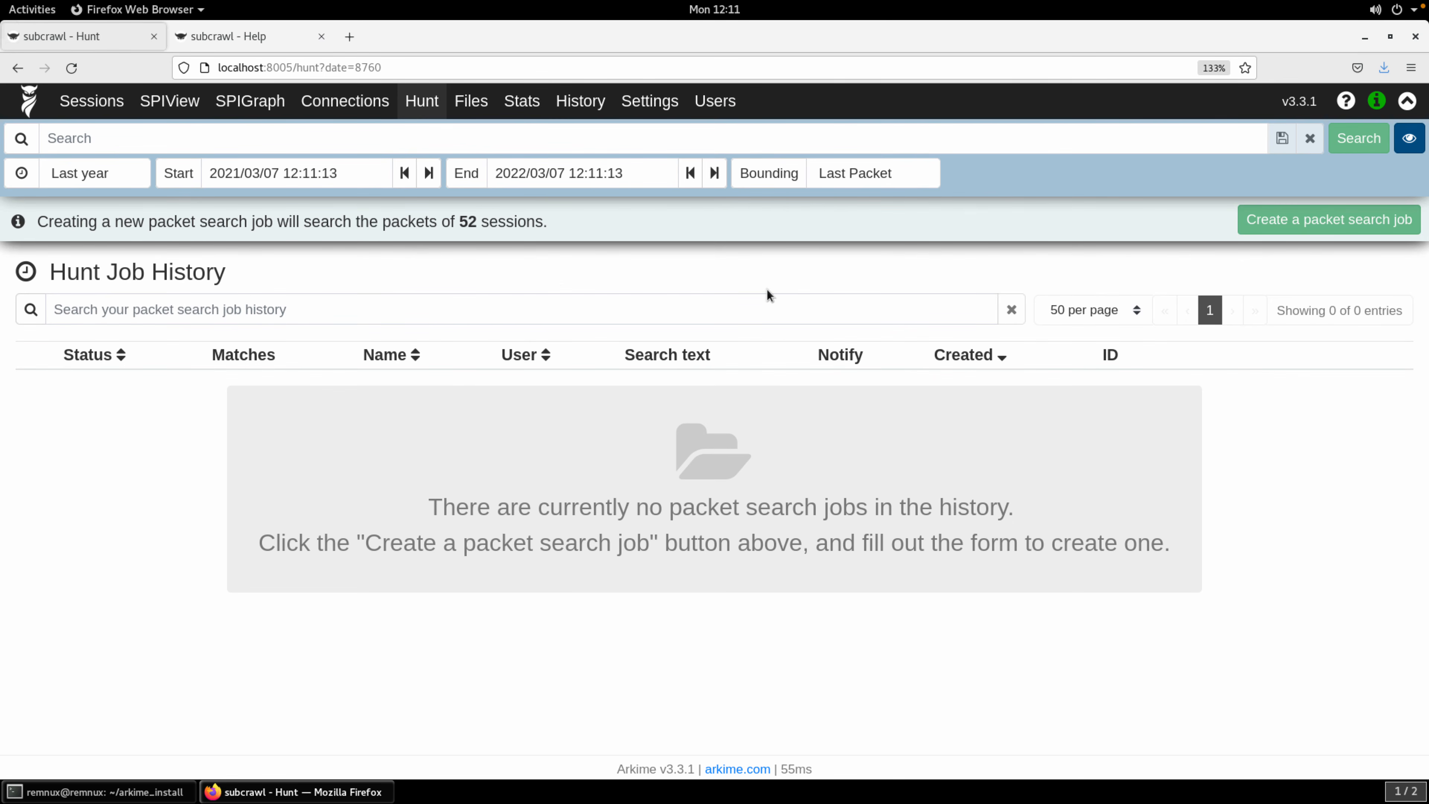
click(1291, 223)
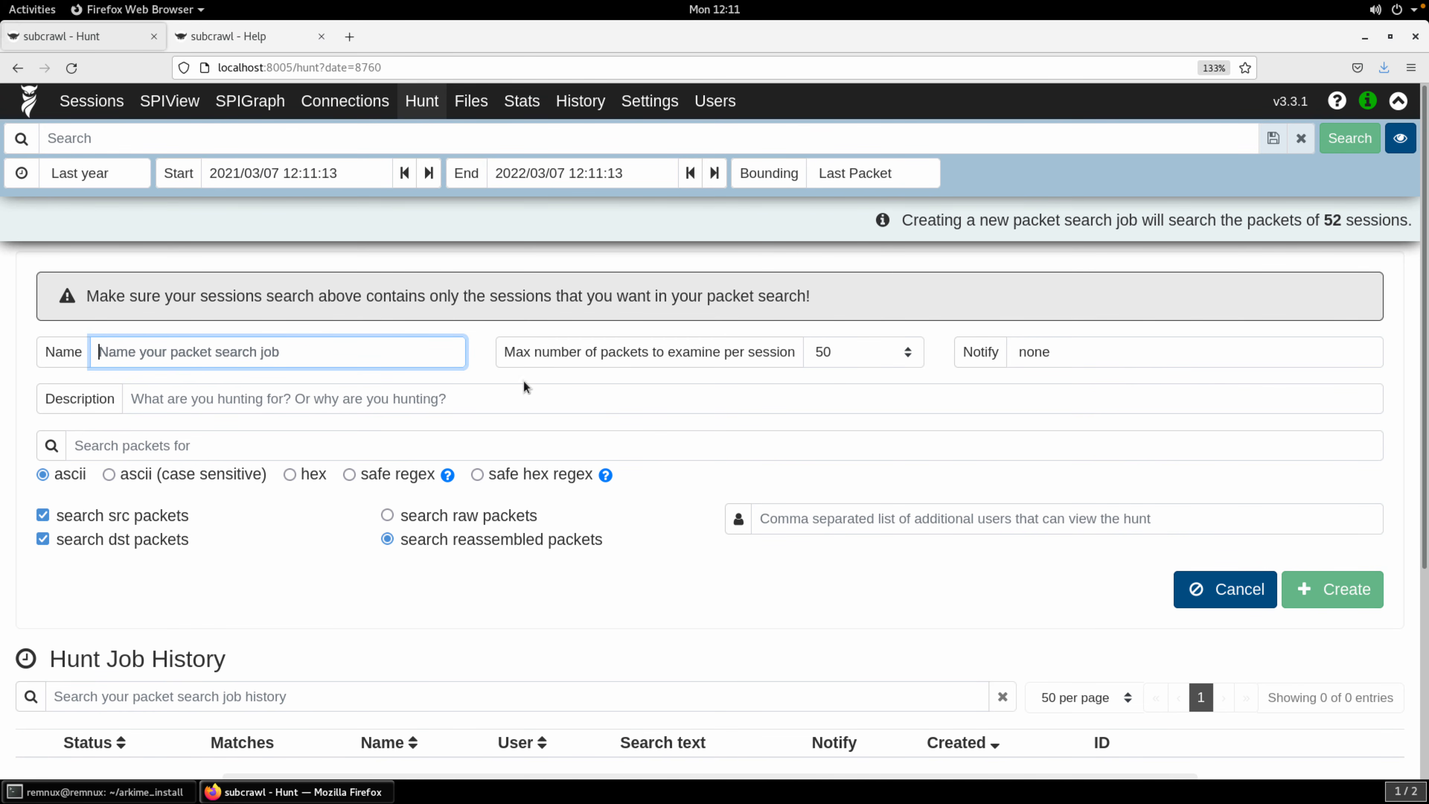
click(428, 104)
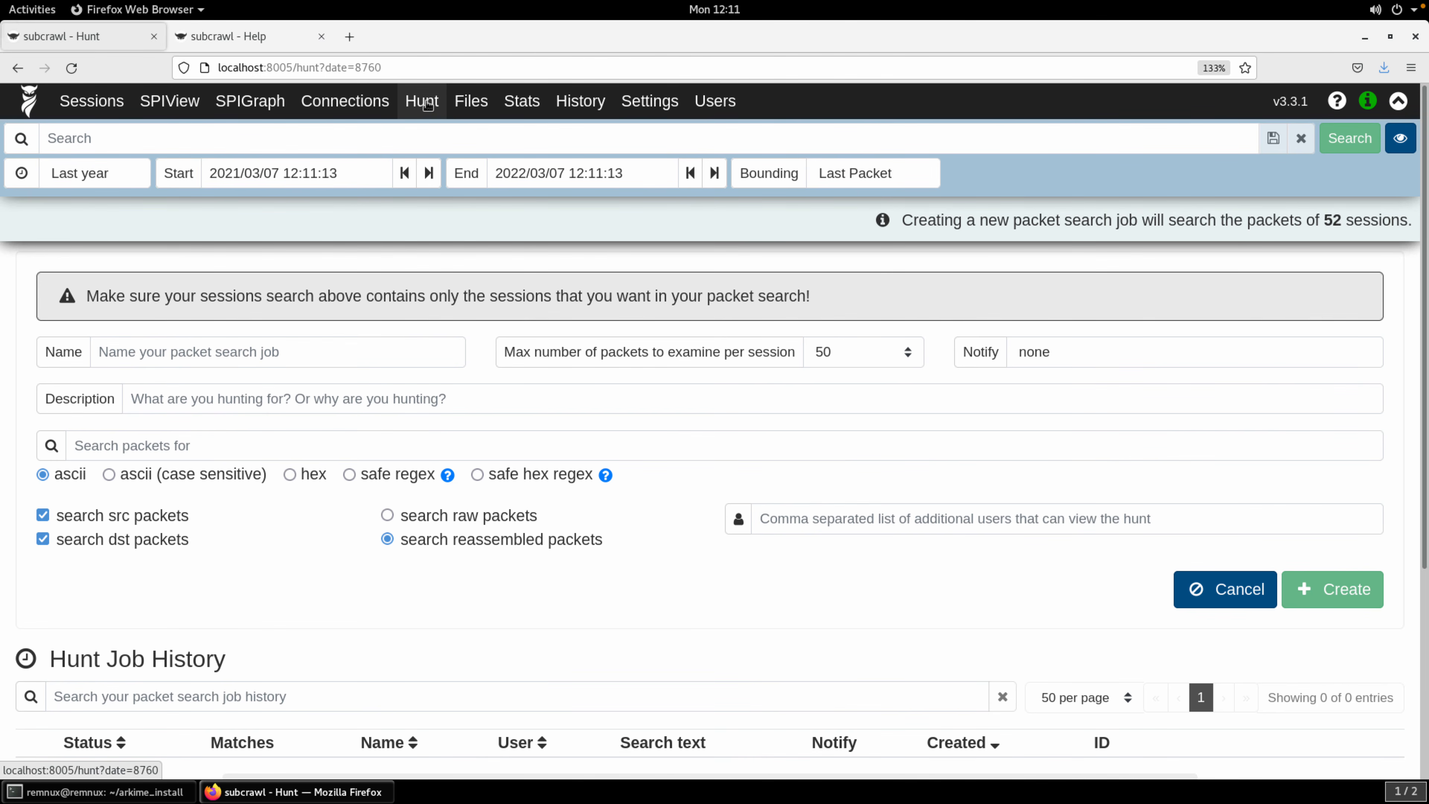
View the Files, Stats, History, Settings and Users pages in turn
click(471, 105)
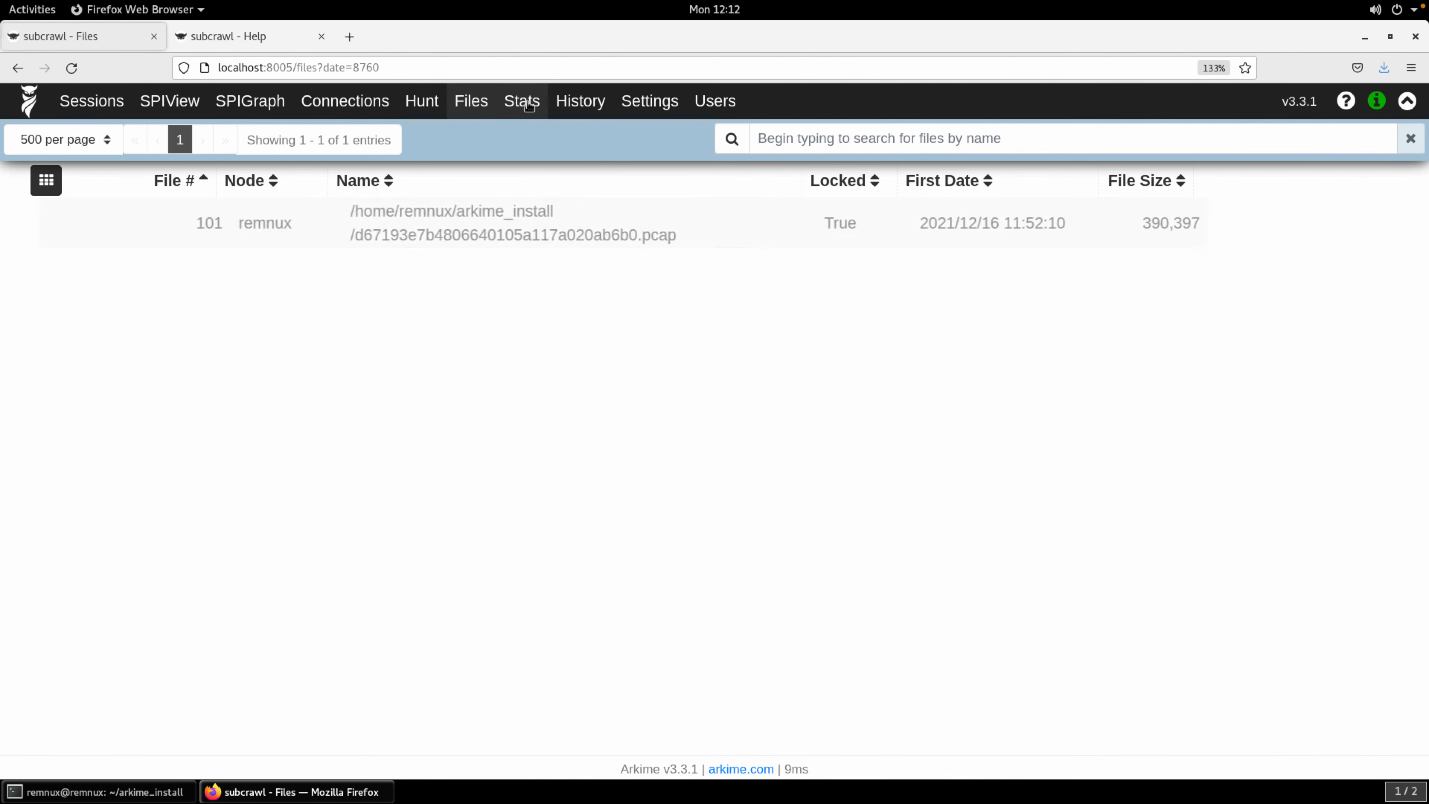
click(517, 107)
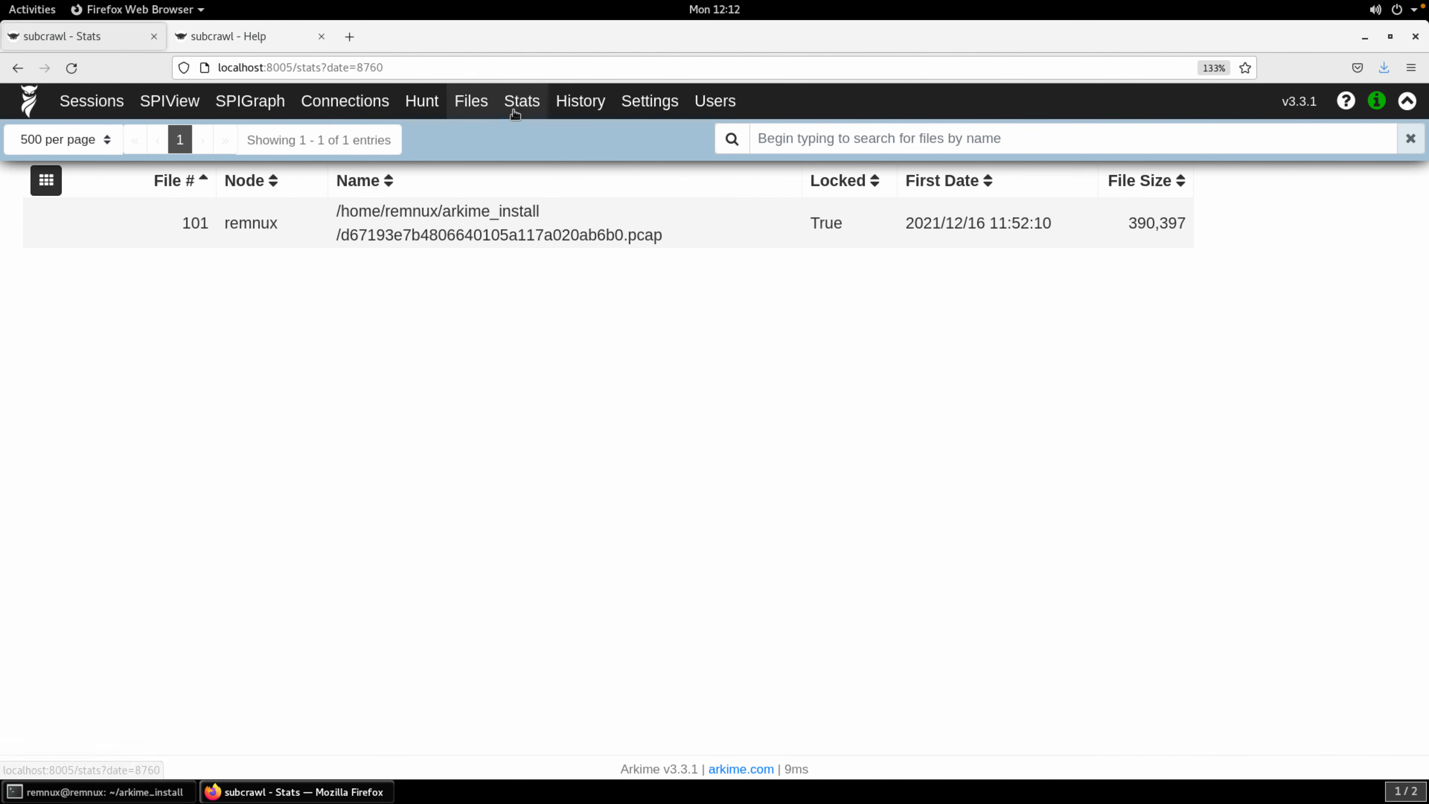
click(575, 114)
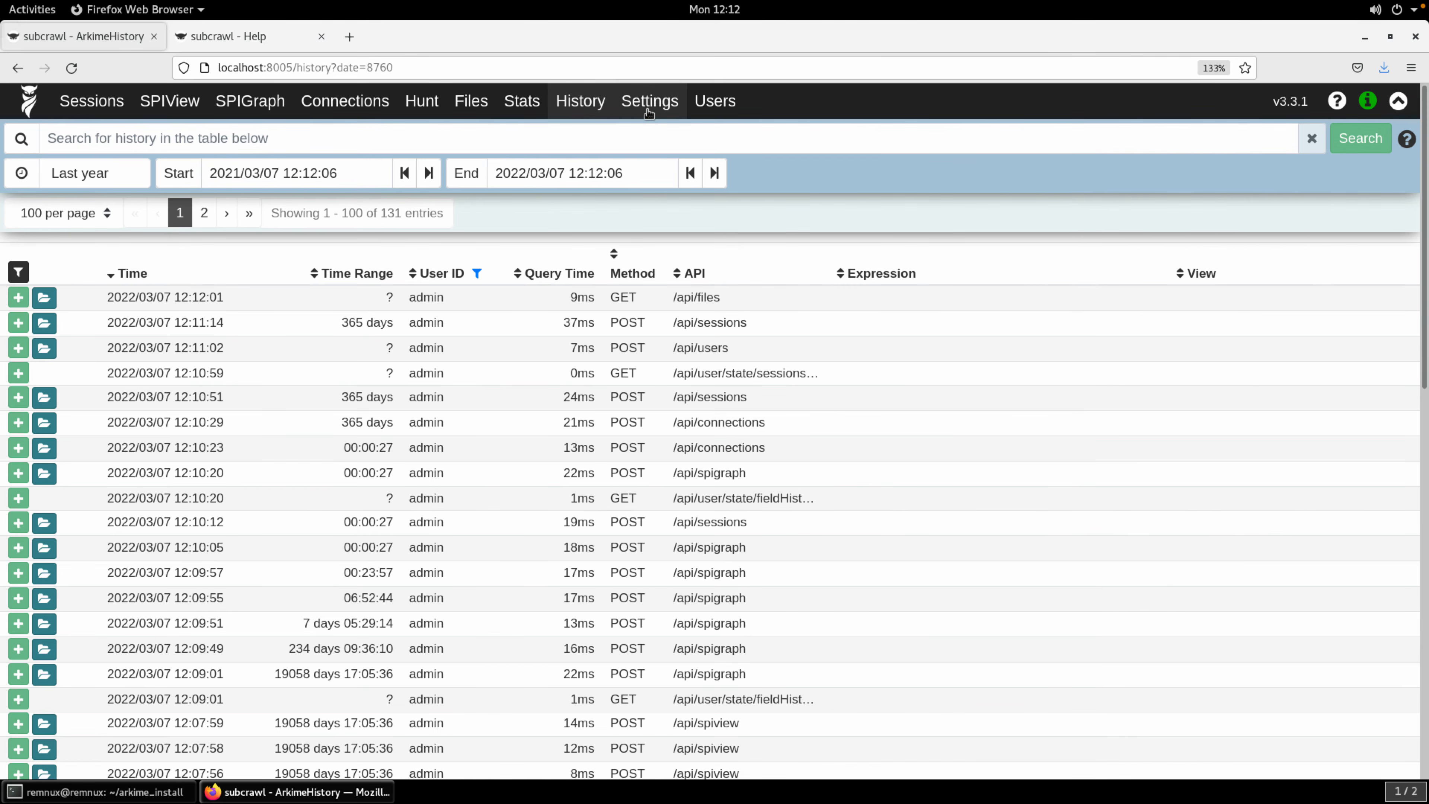
click(666, 111)
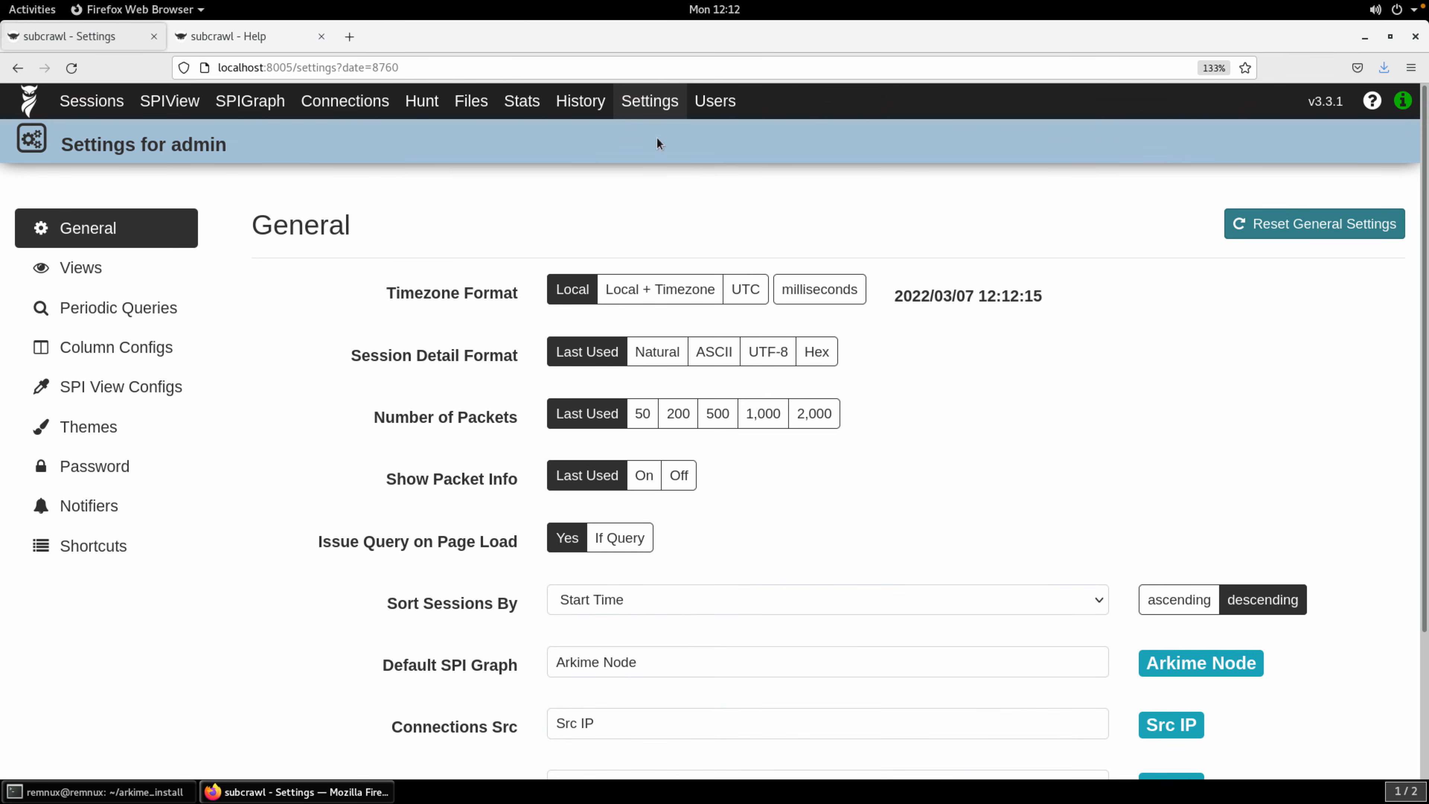
click(726, 104)
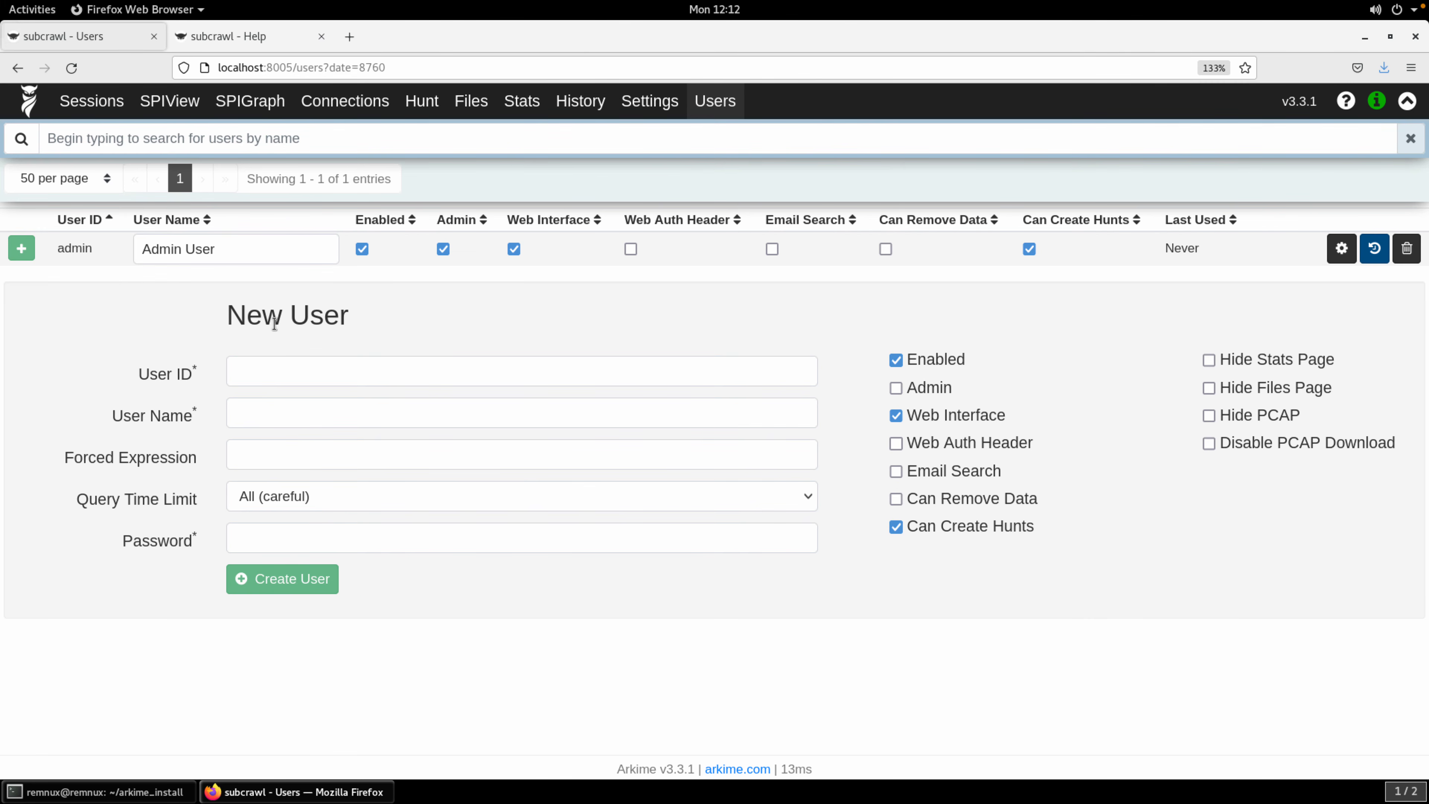